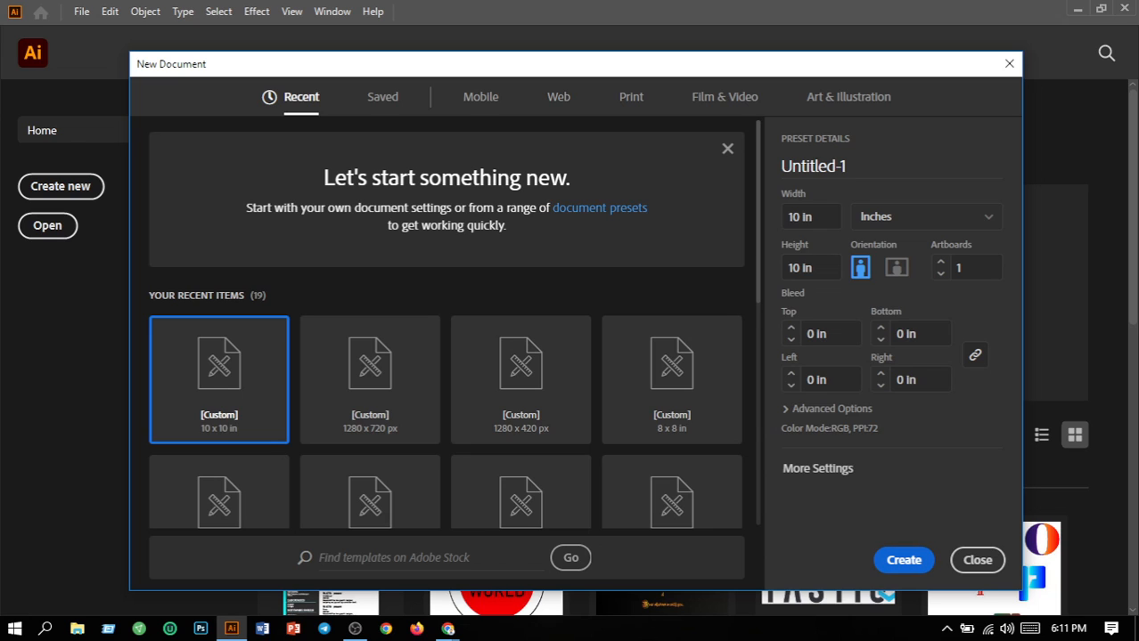
Create a new 10 x 10 in RGB document with one artboard and activate the Type tool
{"action": "left_click", "coordinate": [903, 561]}
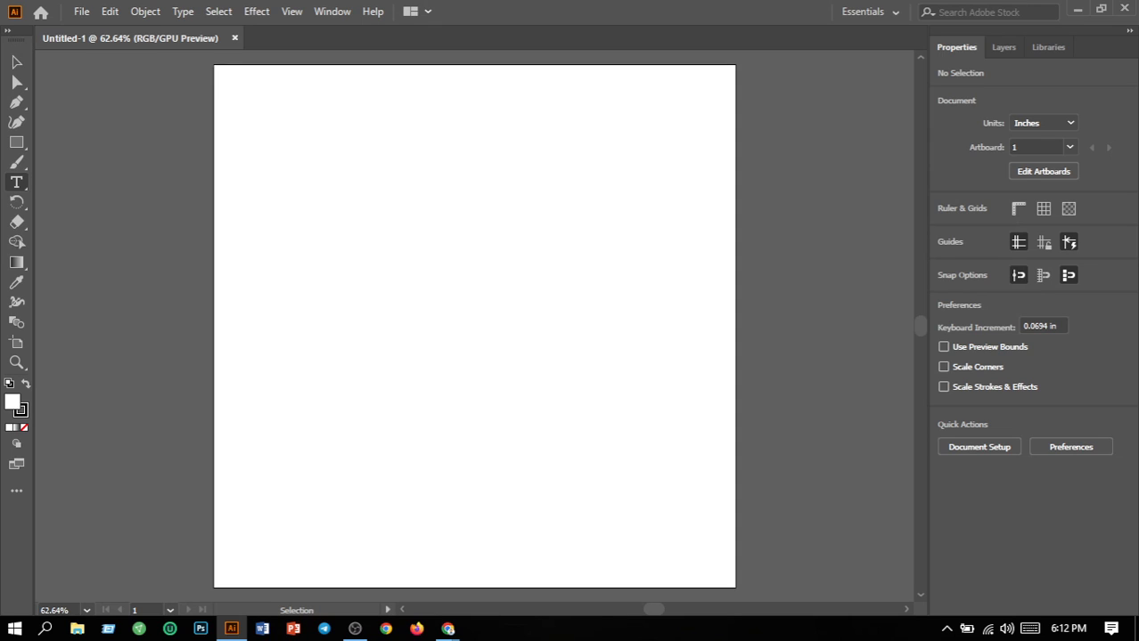
{"action": "right_click", "coordinate": [16, 183]}
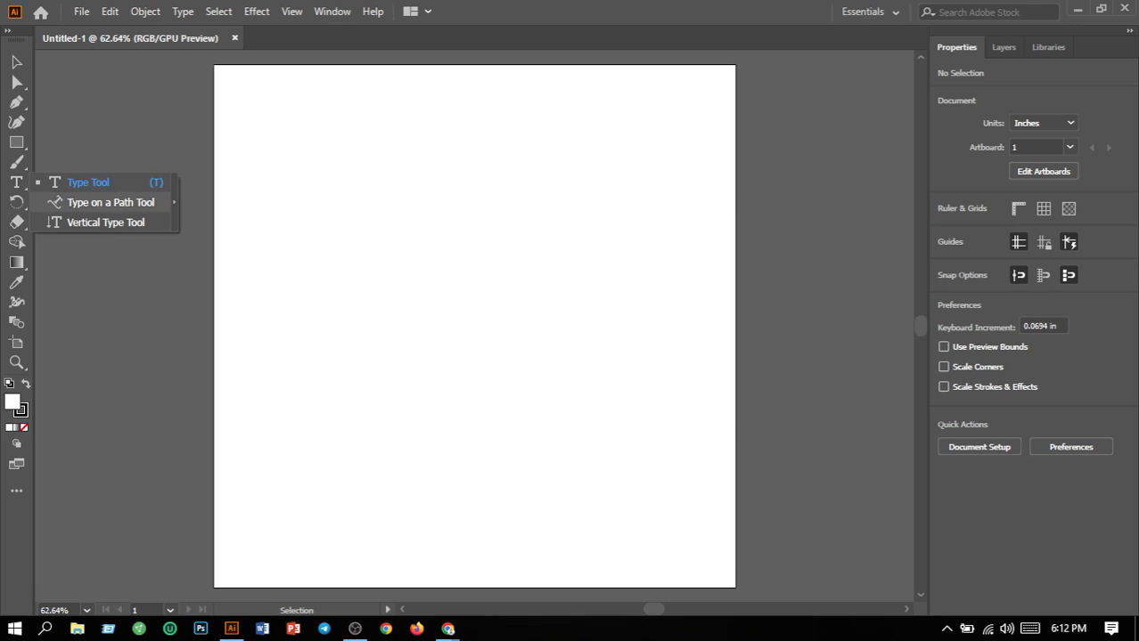
{"action": "left_click", "coordinate": [84, 183]}
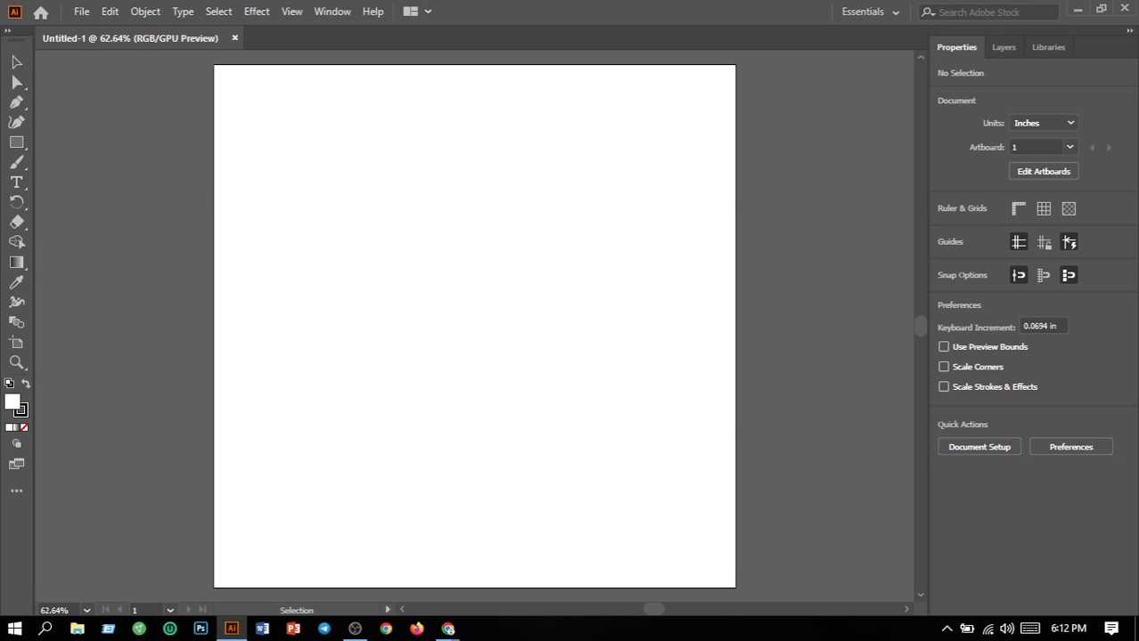
{"action": "left_click_drag", "start_coordinate": [101, 187], "coordinate": [360, 235]}
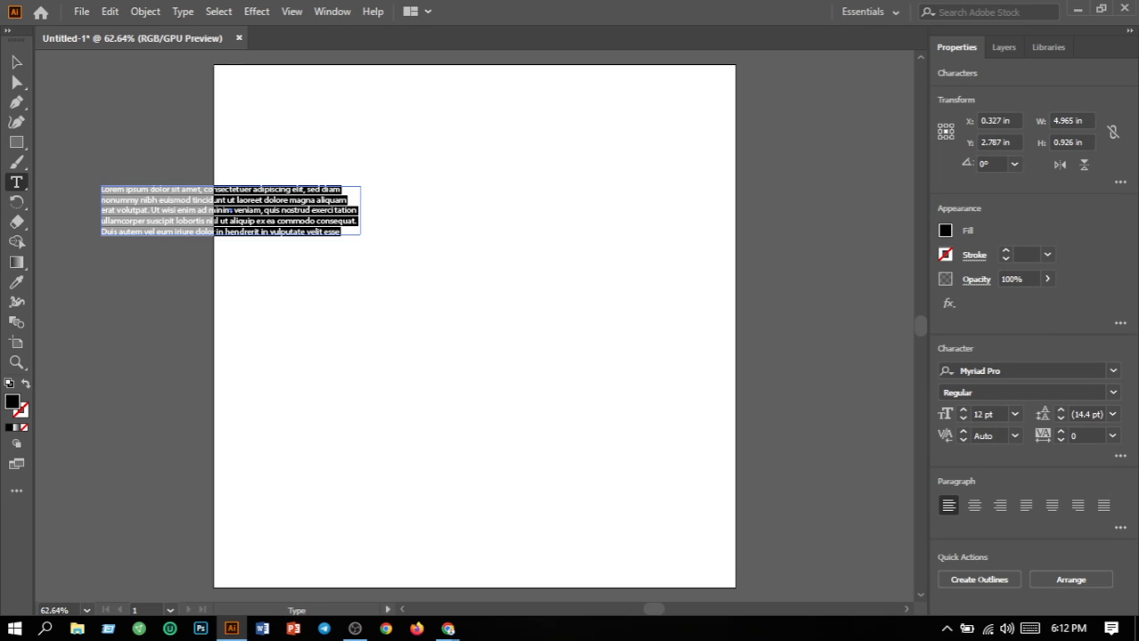
{"action": "key", "text": "BackSpace"}
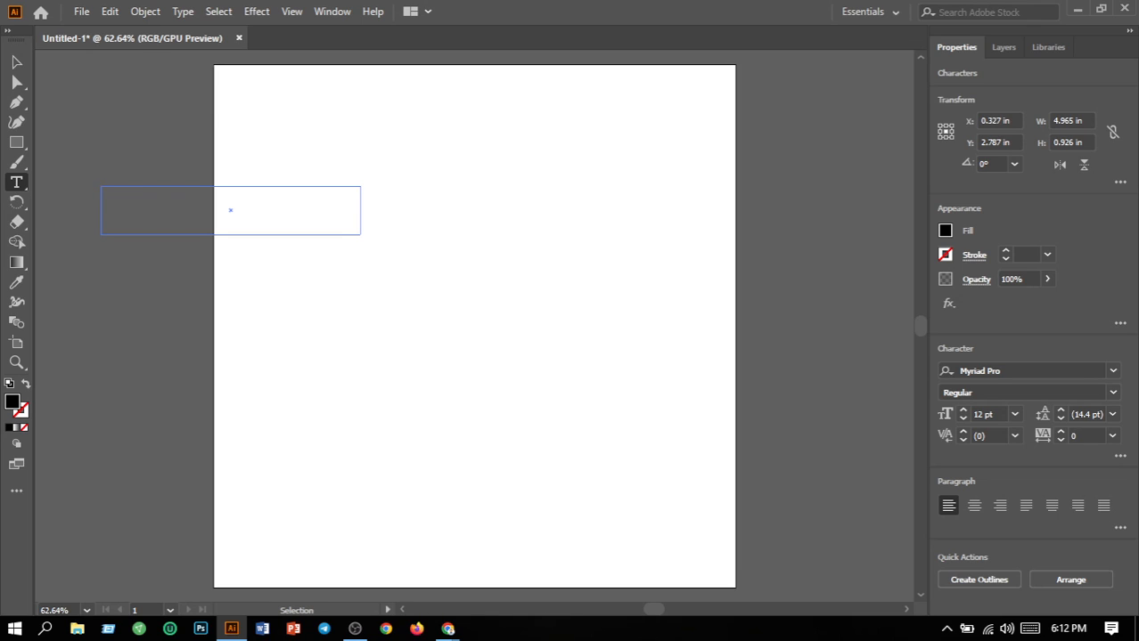
{"action": "key", "text": "ctrl+z"}
{"action": "key", "text": "ctrl+z"}
Add a point text object near the middle of the artboard containing only the letter T
{"action": "left_click", "coordinate": [415, 334]}
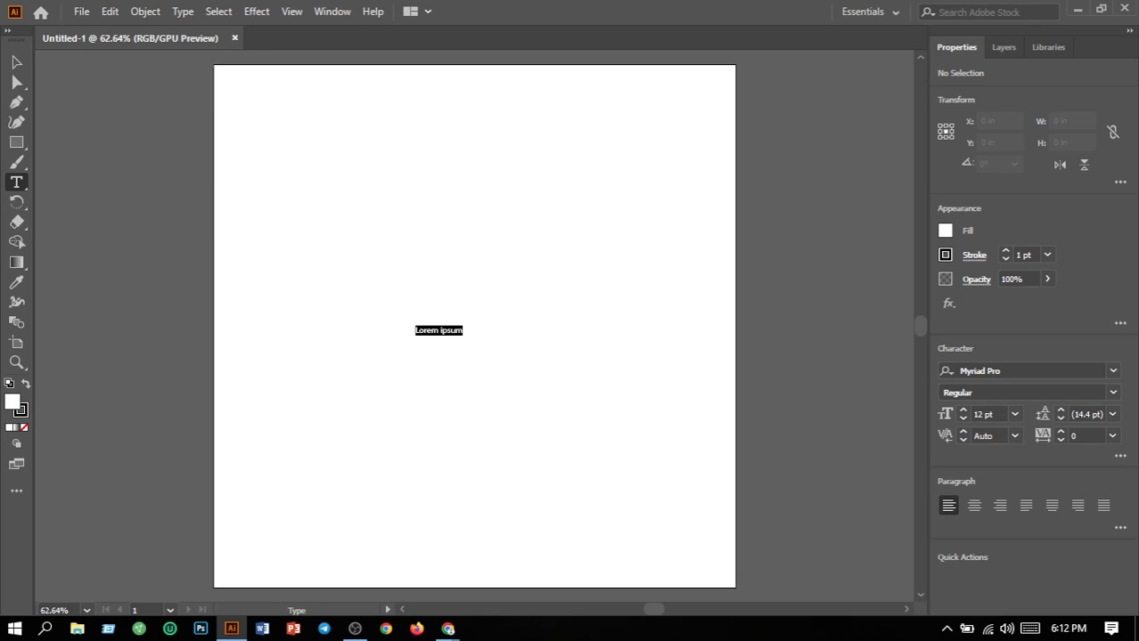
{"action": "key", "text": "BackSpace"}
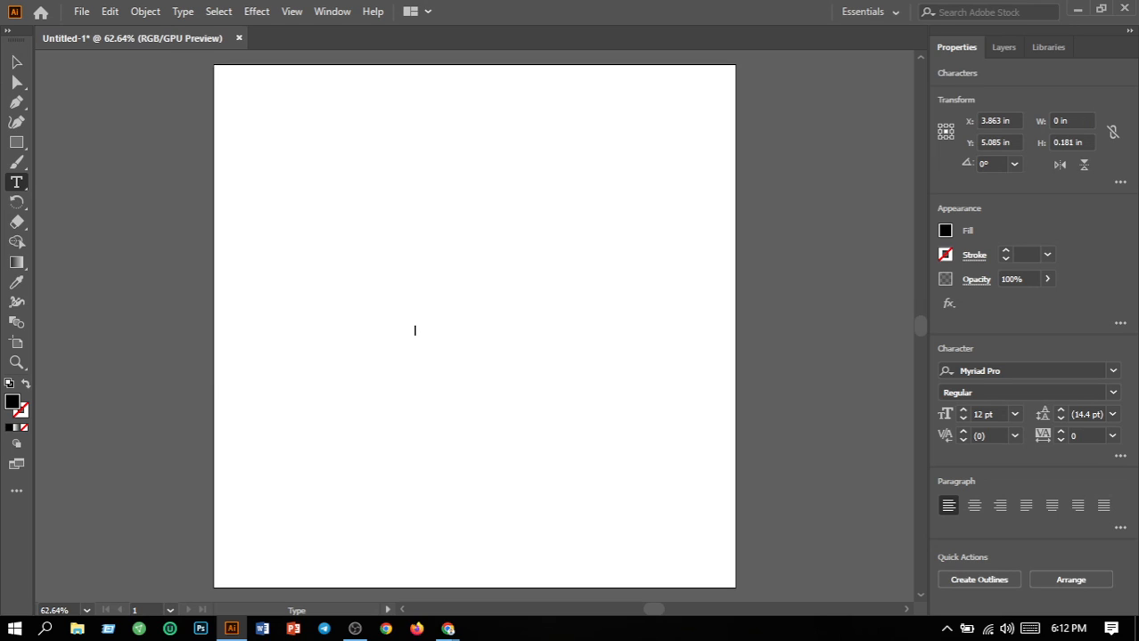
{"action": "type", "text": "T"}
Set the font size of the letter T to 300 pt
{"action": "key", "text": "ctrl+a"}
{"action": "left_click", "coordinate": [1014, 415]}
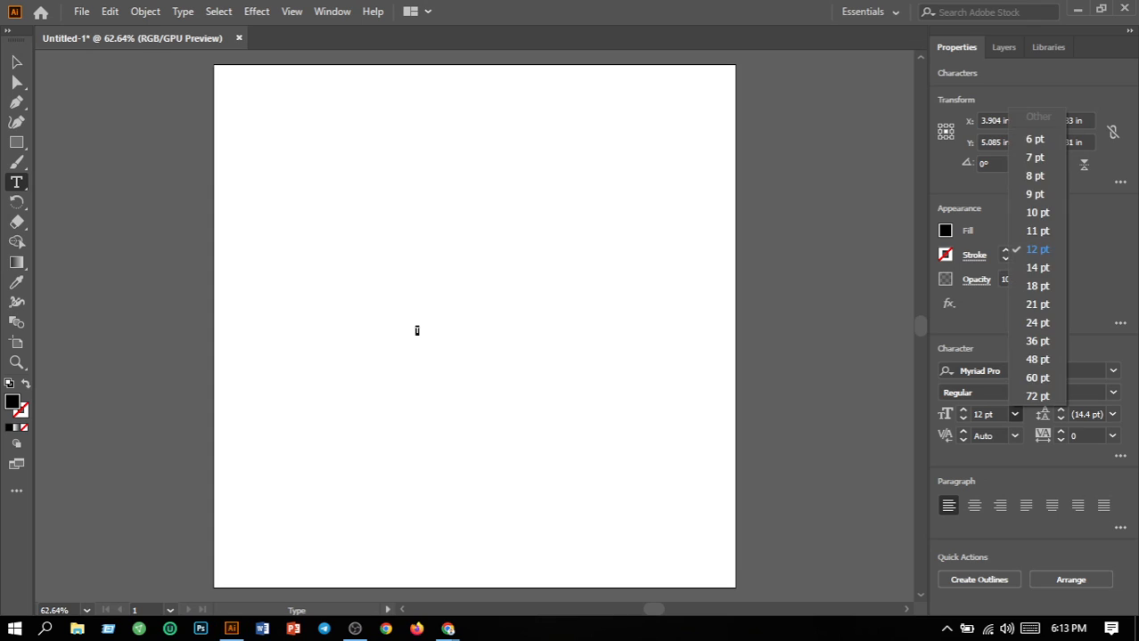
{"action": "left_click", "coordinate": [1014, 414]}
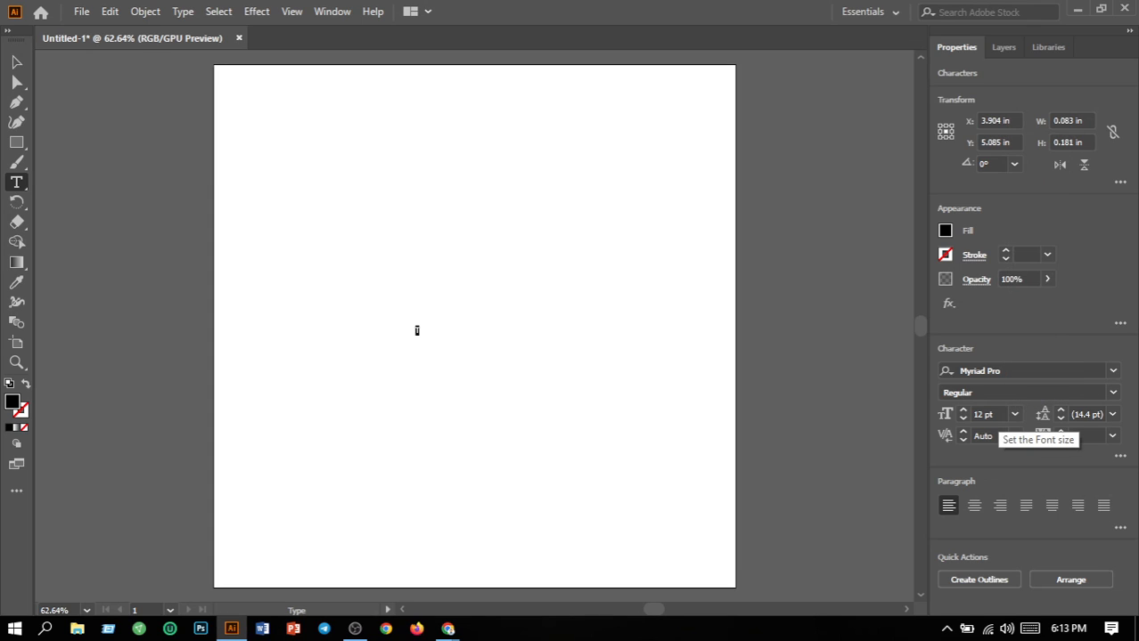
{"action": "left_click", "coordinate": [983, 414]}
{"action": "type", "text": "3"}
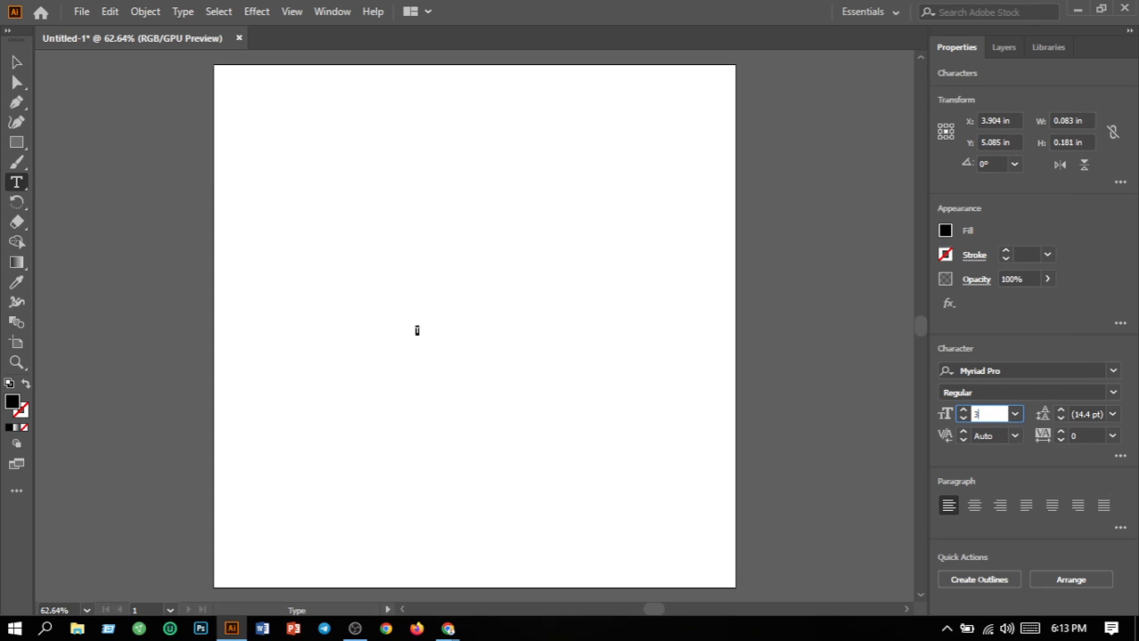
{"action": "type", "text": "00"}
{"action": "double_click", "coordinate": [988, 414]}
{"action": "left_click", "coordinate": [989, 415]}
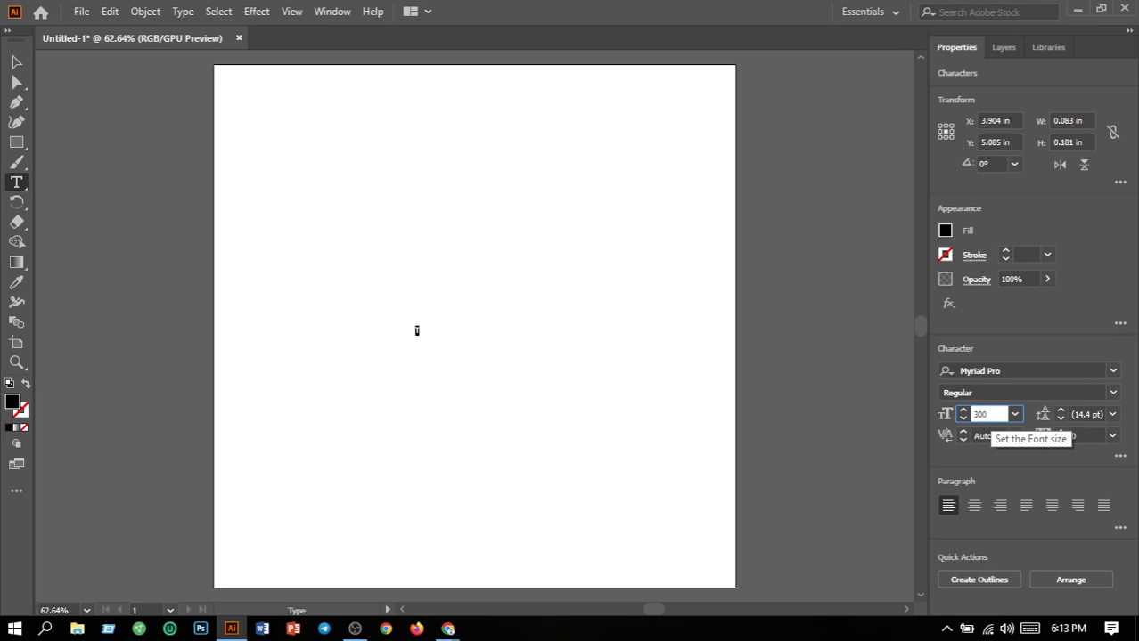
{"action": "key", "text": "Return"}
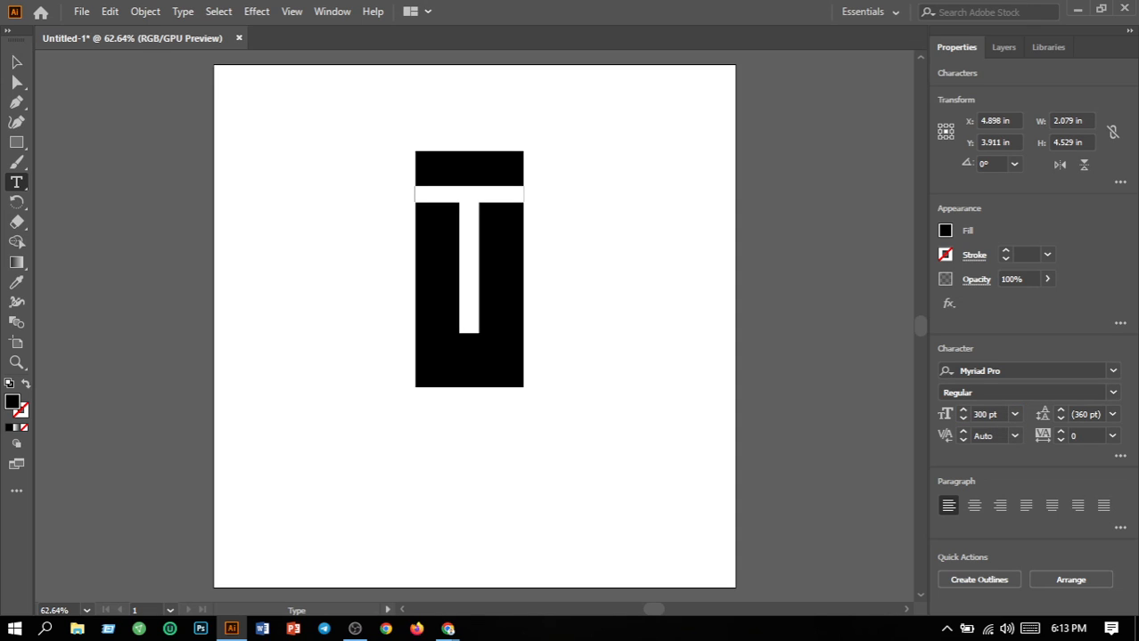
Change the letter T's font to Algerian and finish the text editing
{"action": "left_click", "coordinate": [1113, 371]}
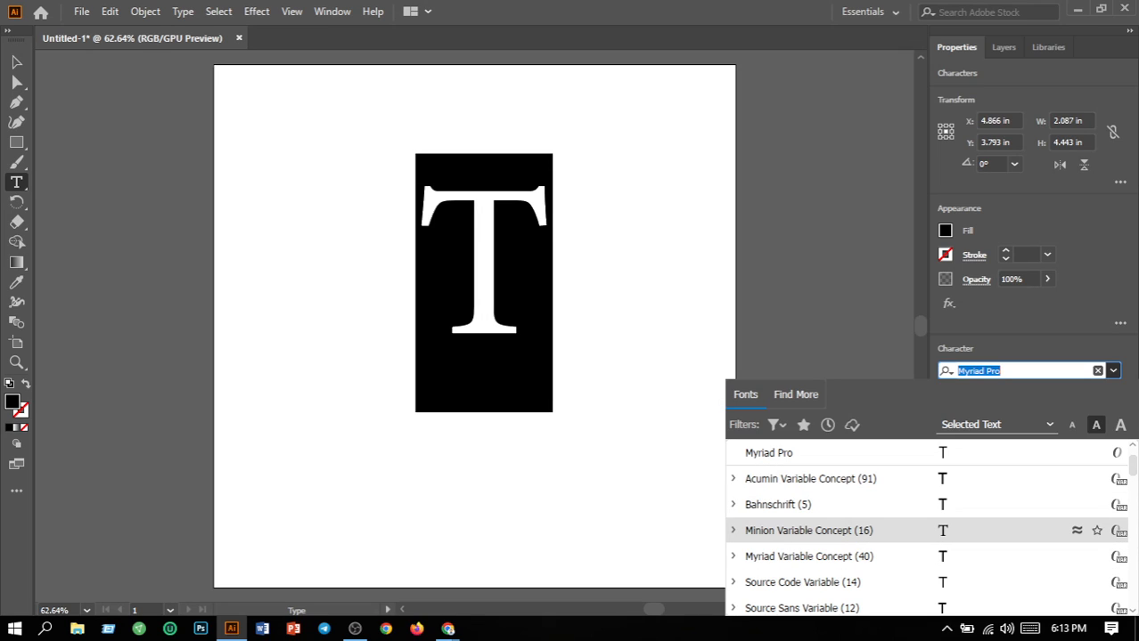
{"action": "scroll", "coordinate": [838, 556], "scroll_direction": "down", "scroll_amount": 2}
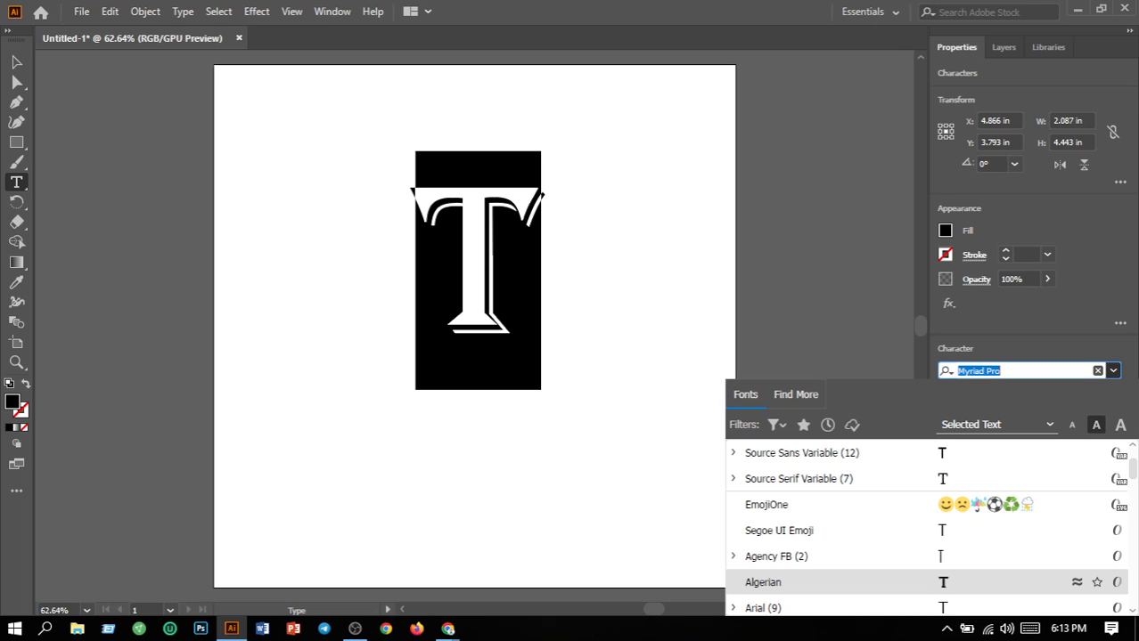
{"action": "left_click", "coordinate": [802, 582]}
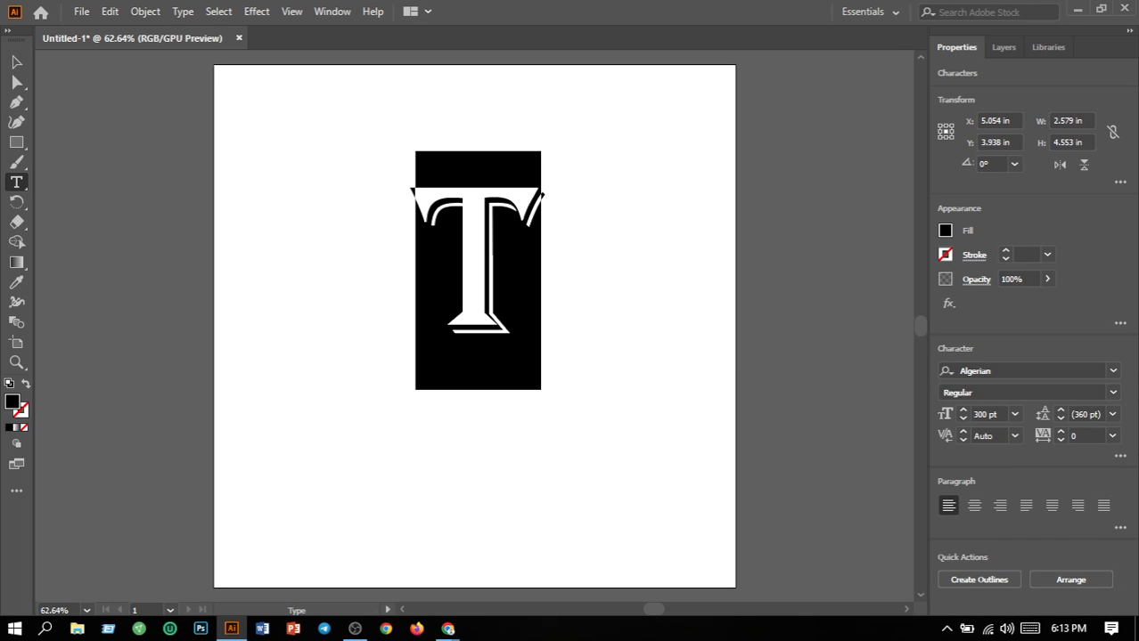
{"action": "key", "text": "Escape"}
{"action": "left_click", "coordinate": [634, 312]}
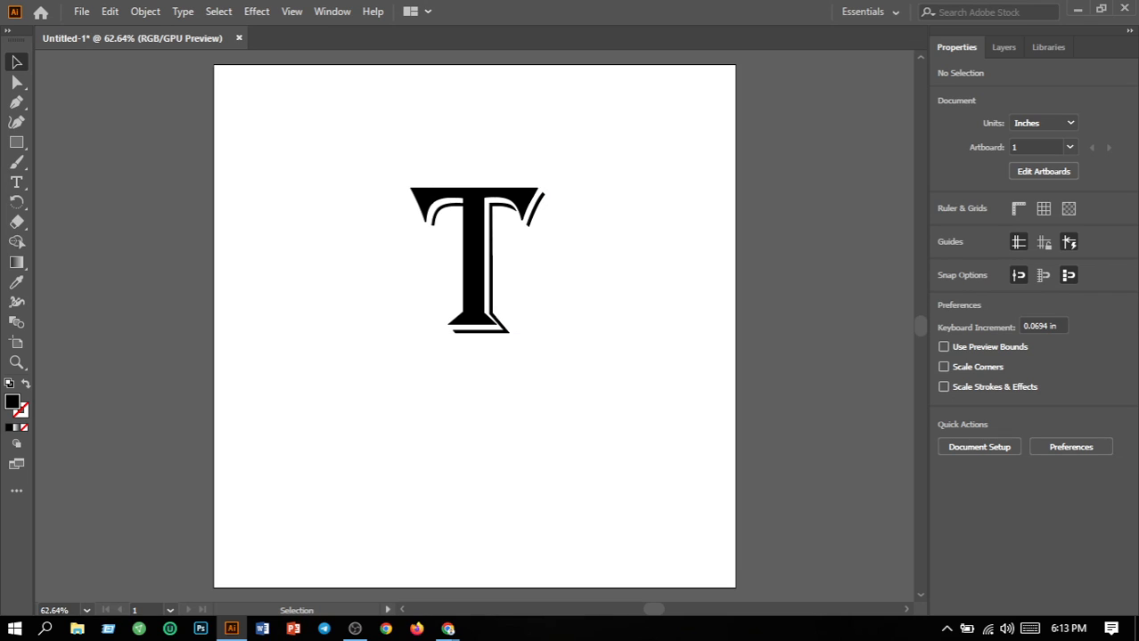
Convert the letter T to outlines and ungroup the resulting shape
{"action": "left_click_drag", "start_coordinate": [360, 157], "coordinate": [563, 392]}
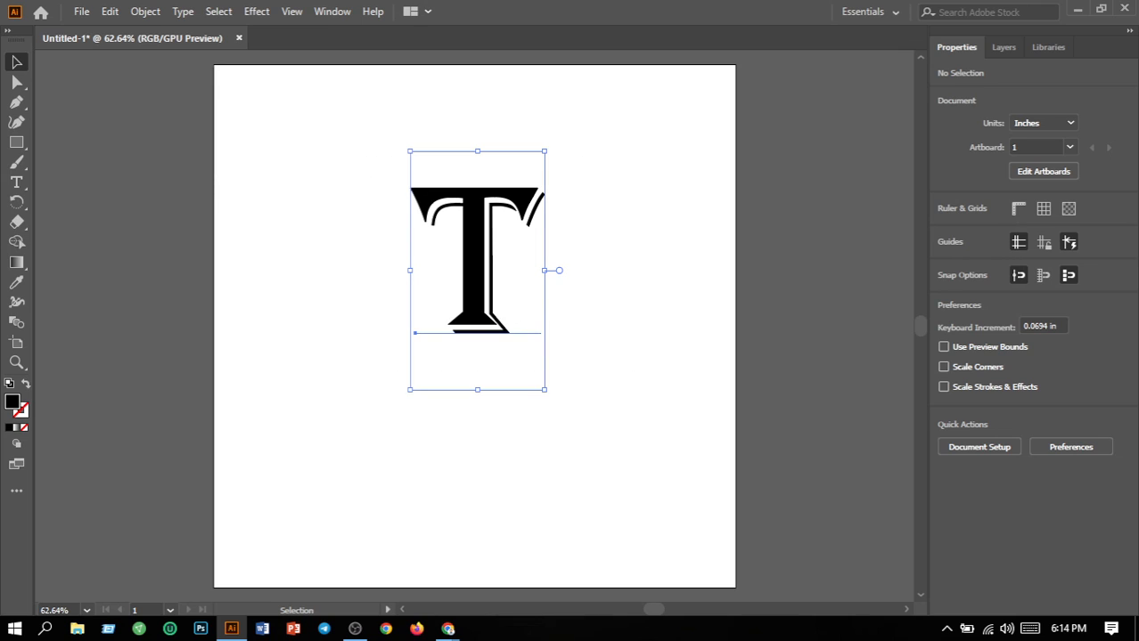
{"action": "left_click", "coordinate": [182, 11]}
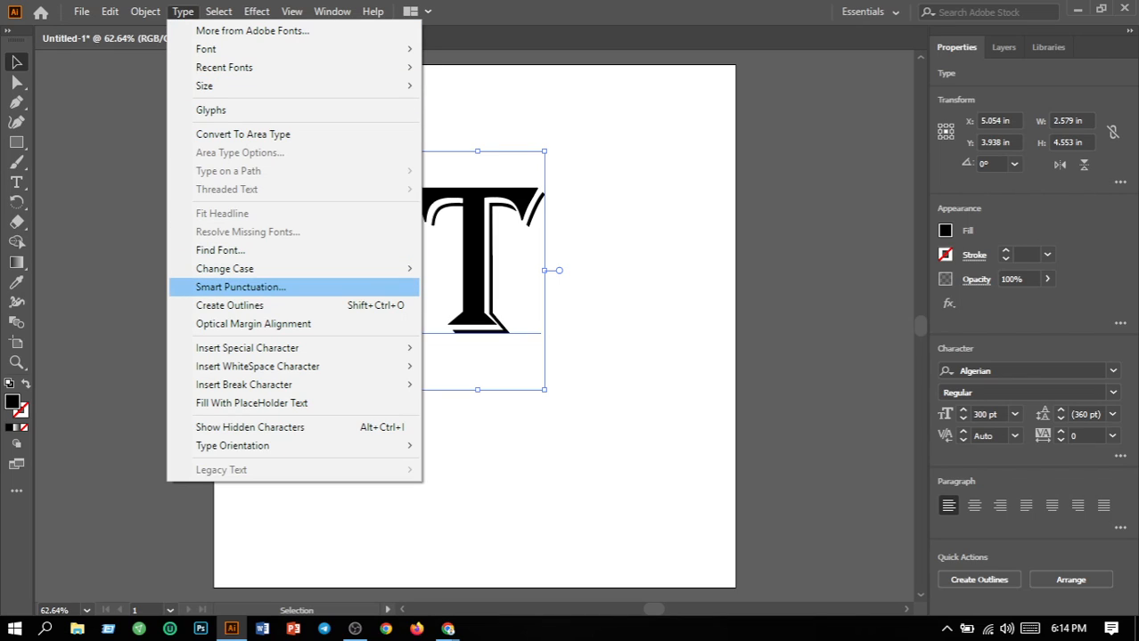
{"action": "left_click", "coordinate": [229, 305]}
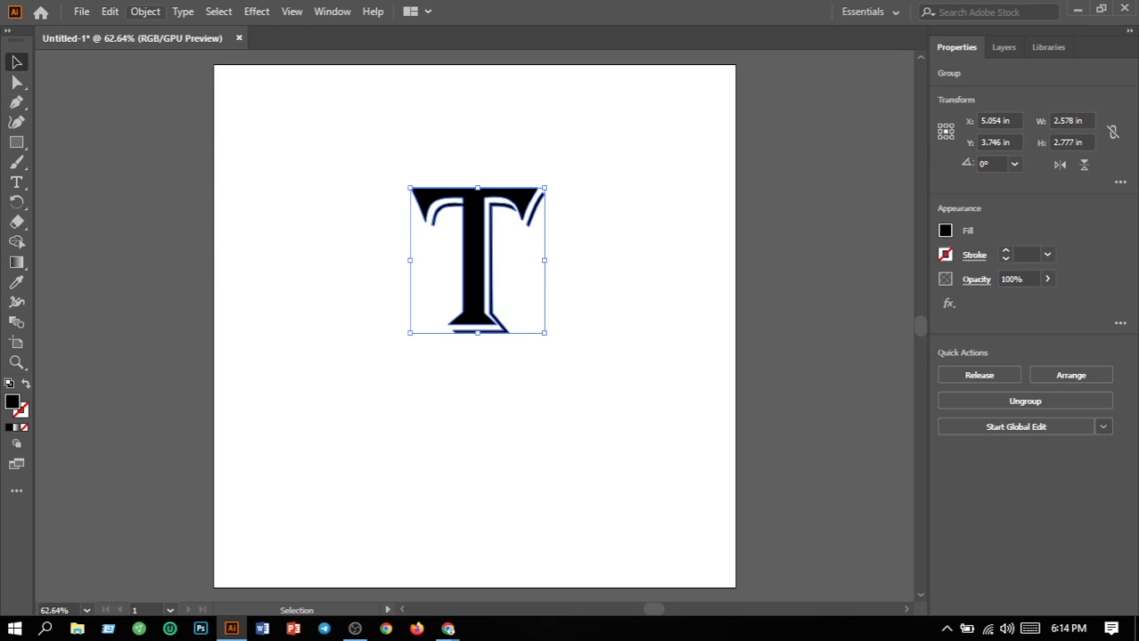
{"action": "left_click", "coordinate": [145, 11]}
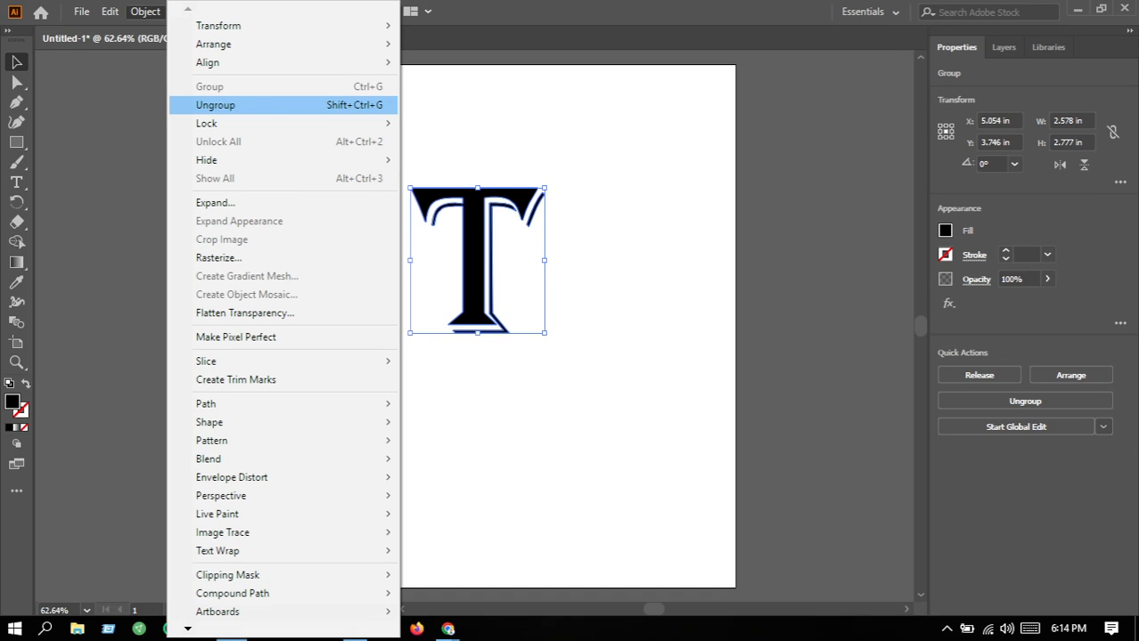
{"action": "left_click", "coordinate": [214, 105]}
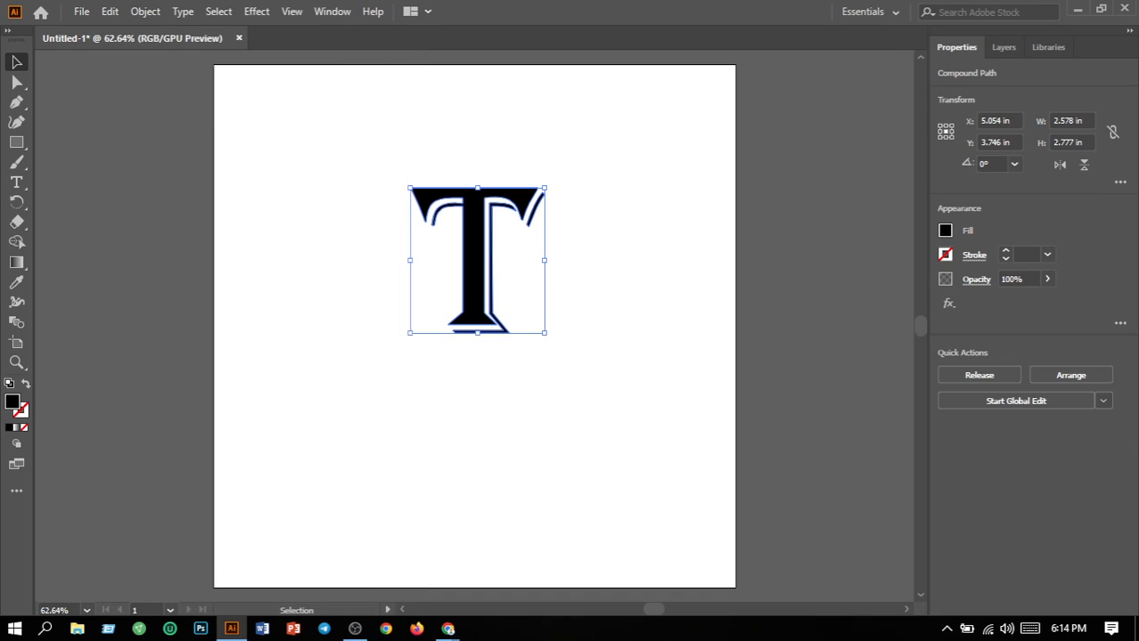
{"action": "key", "text": "ctrl+shift+a"}
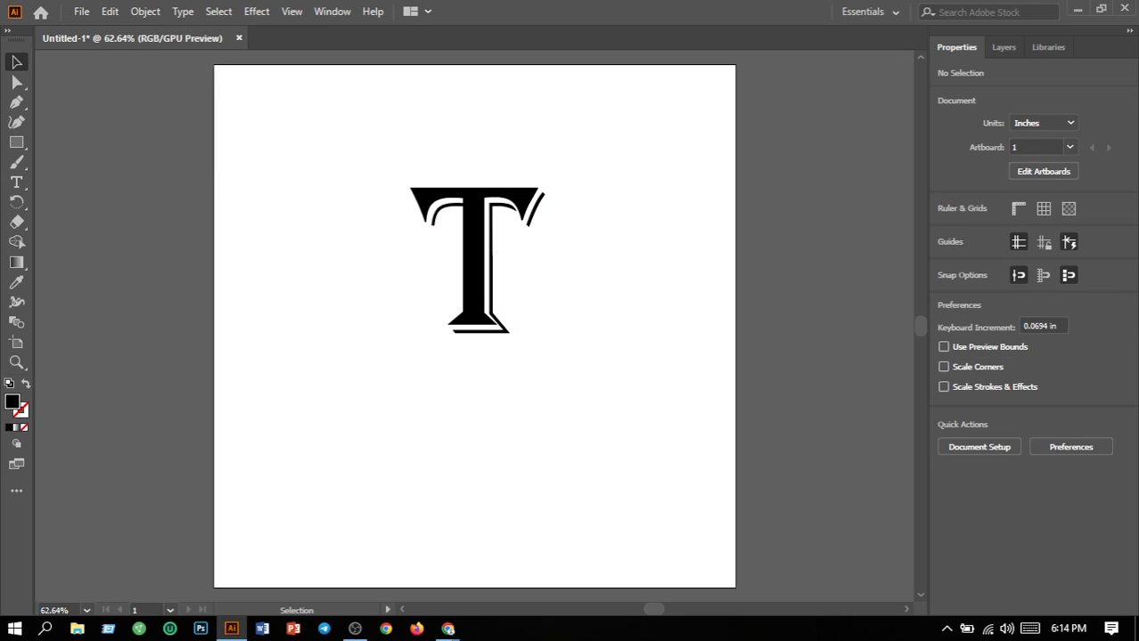
{"action": "left_click", "coordinate": [16, 142]}
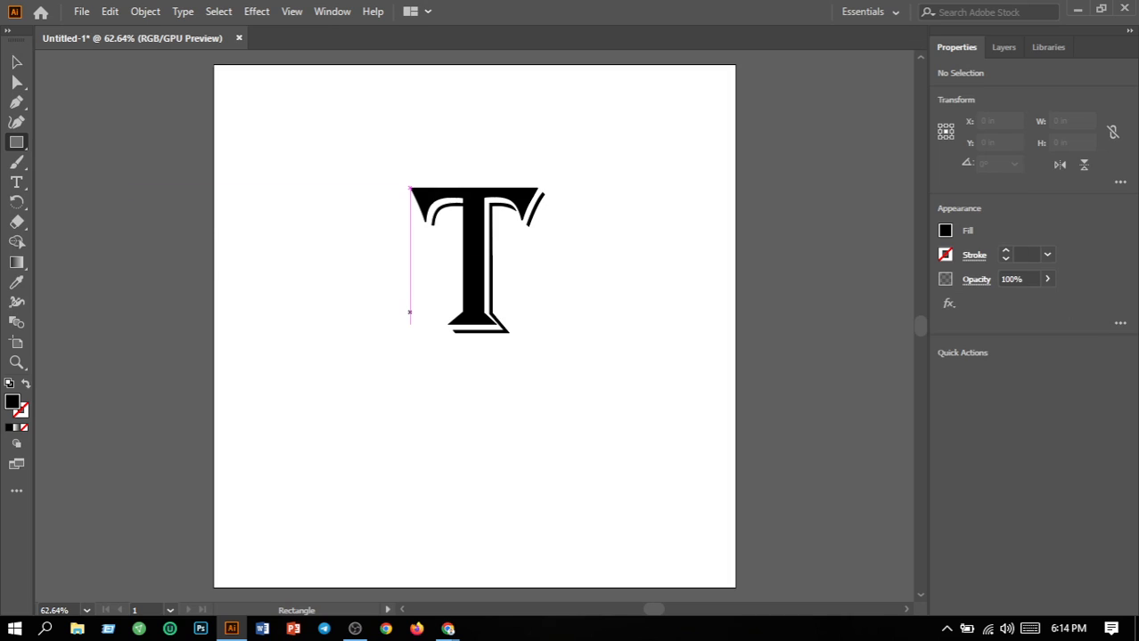
{"action": "left_click", "coordinate": [492, 255]}
{"action": "left_click", "coordinate": [609, 327]}
{"action": "left_click", "coordinate": [430, 309]}
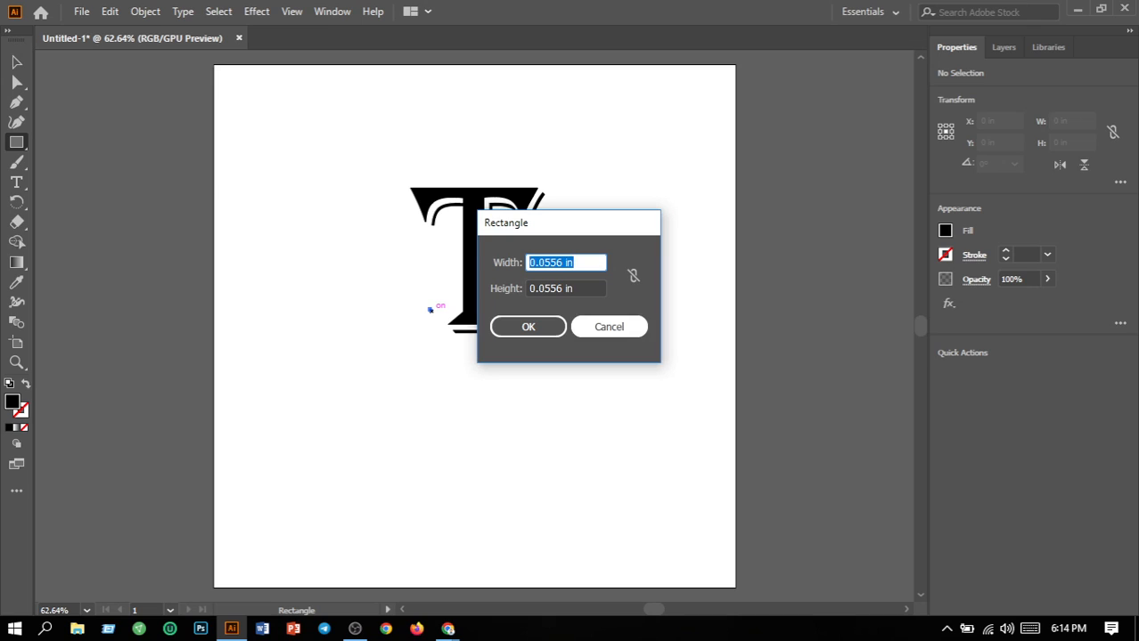
{"action": "left_click", "coordinate": [610, 327]}
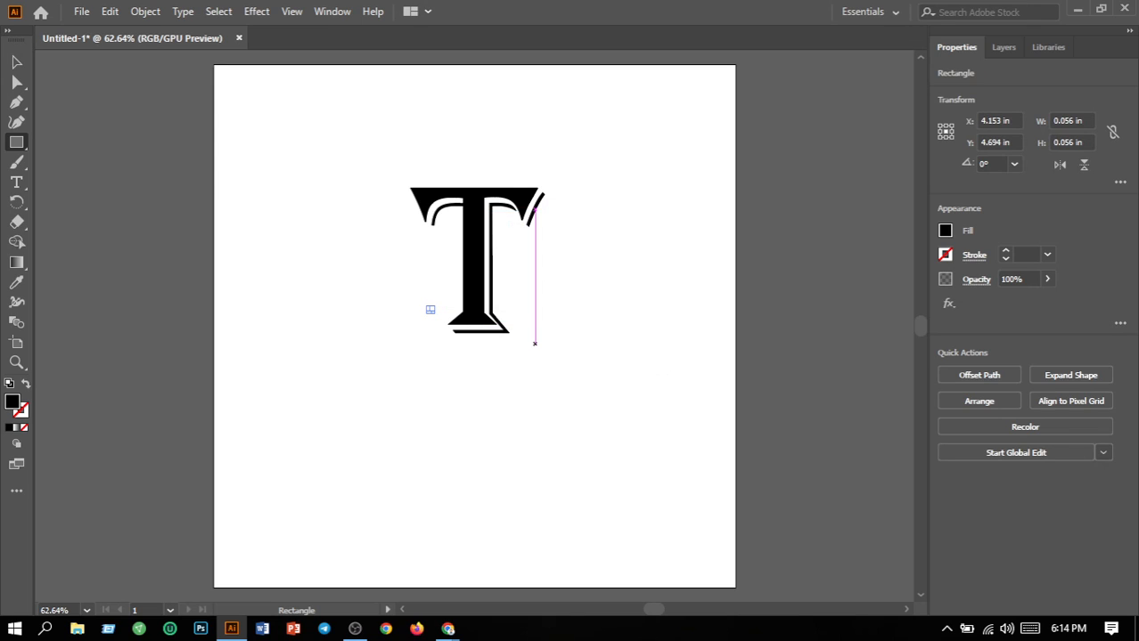
{"action": "key", "text": "Delete"}
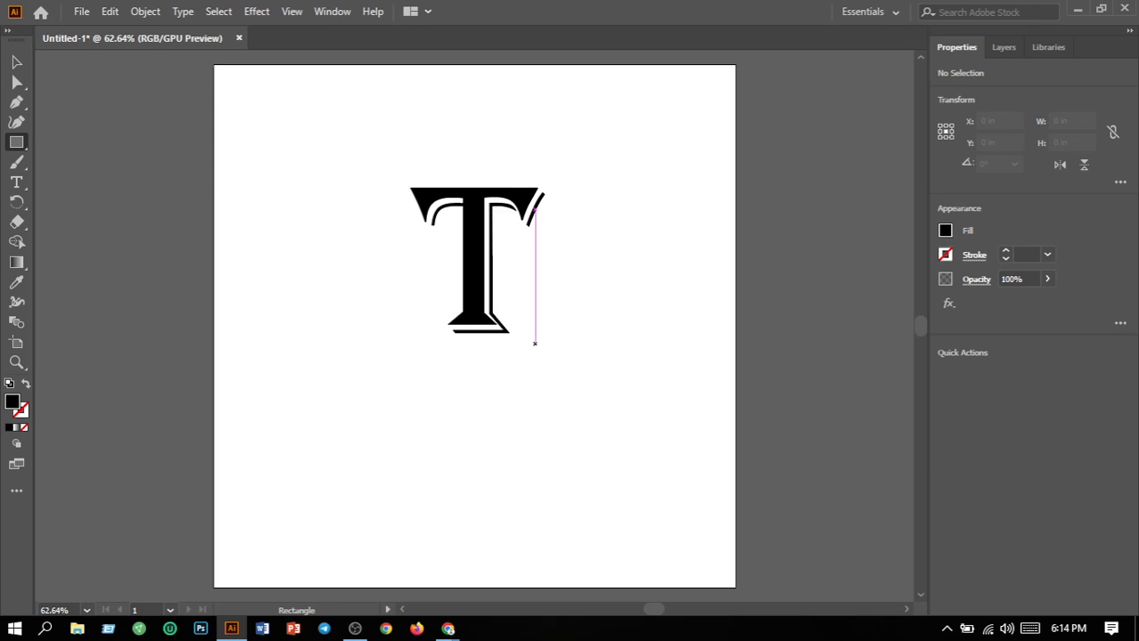
Draw a rectangle about 2.4 x 1.3 in on the artboard, below and to the right of the T
{"action": "left_click_drag", "start_coordinate": [537, 398], "coordinate": [662, 466]}
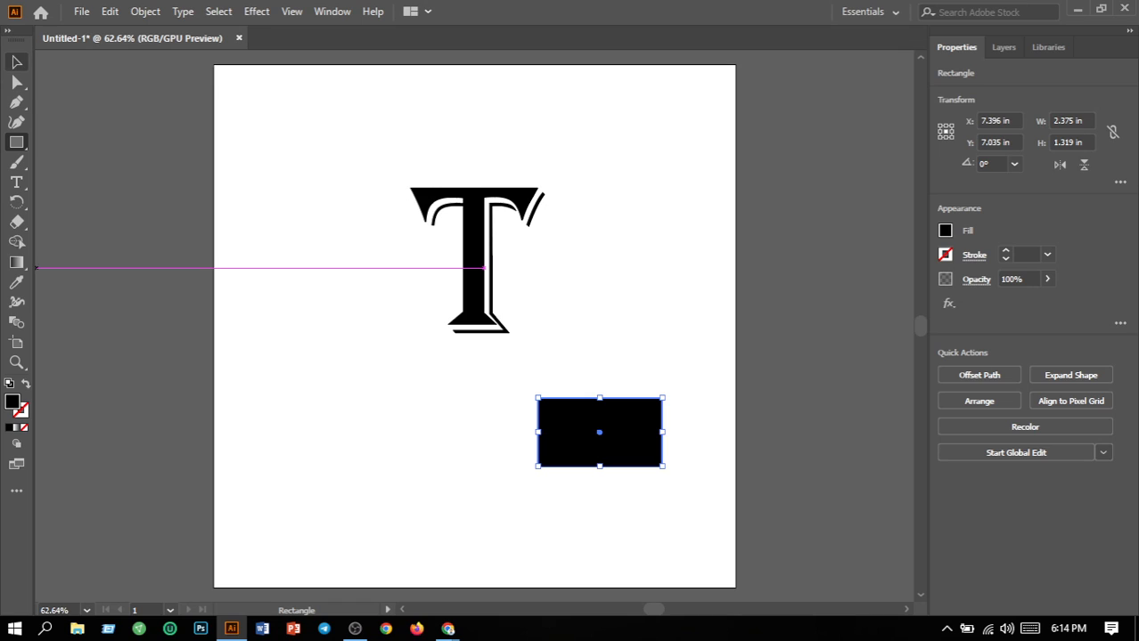
{"action": "left_click", "coordinate": [16, 62]}
{"action": "key", "text": "ctrl+shift+a"}
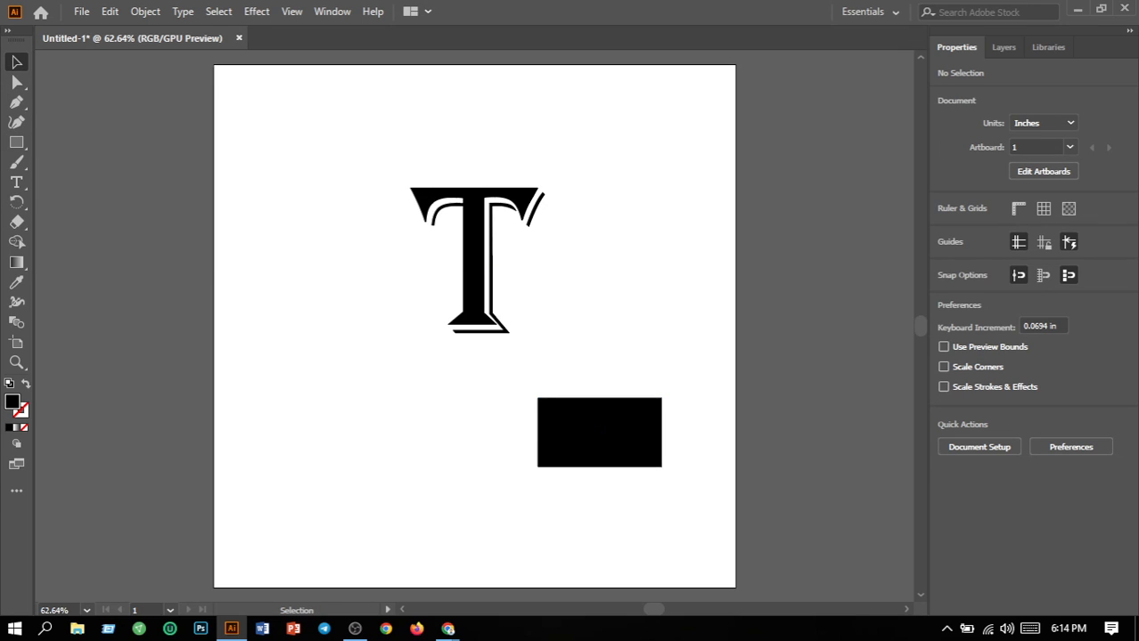
Change the rectangle's fill color to a bright red
{"action": "left_click", "coordinate": [599, 432]}
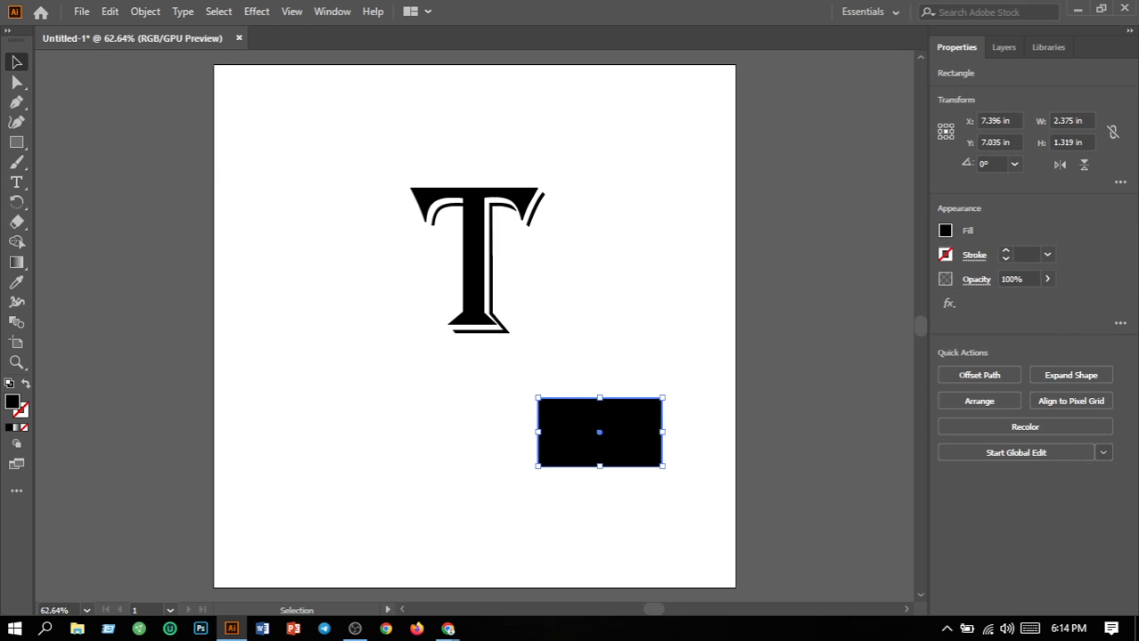
{"action": "double_click", "coordinate": [12, 402]}
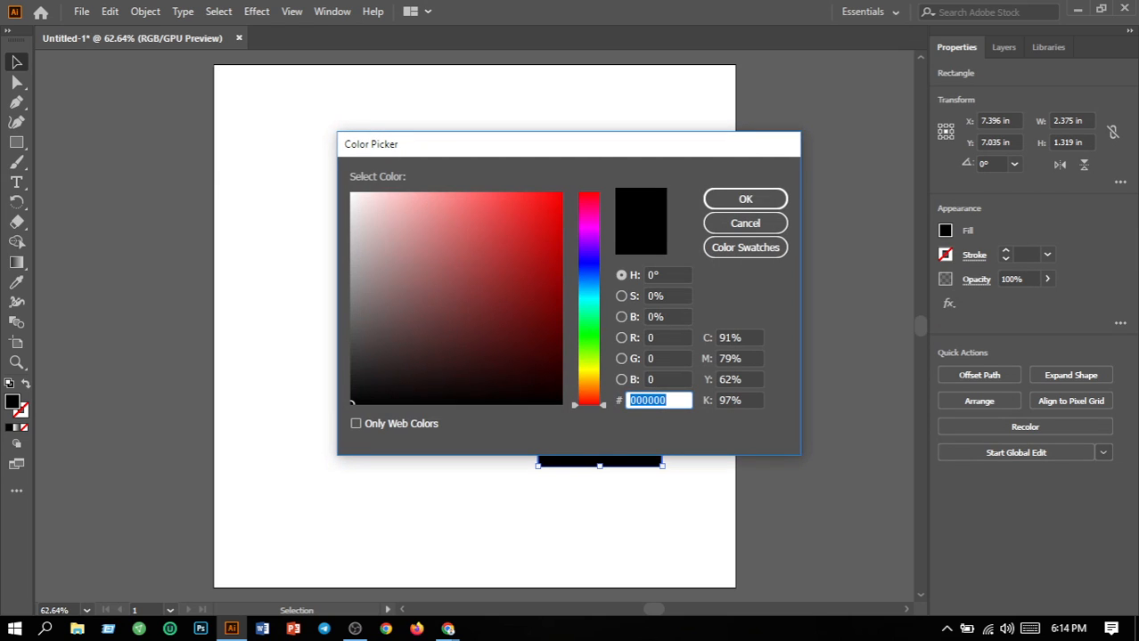
{"action": "left_click", "coordinate": [548, 220]}
{"action": "left_click", "coordinate": [744, 198]}
{"action": "key", "text": "ctrl+shift+a"}
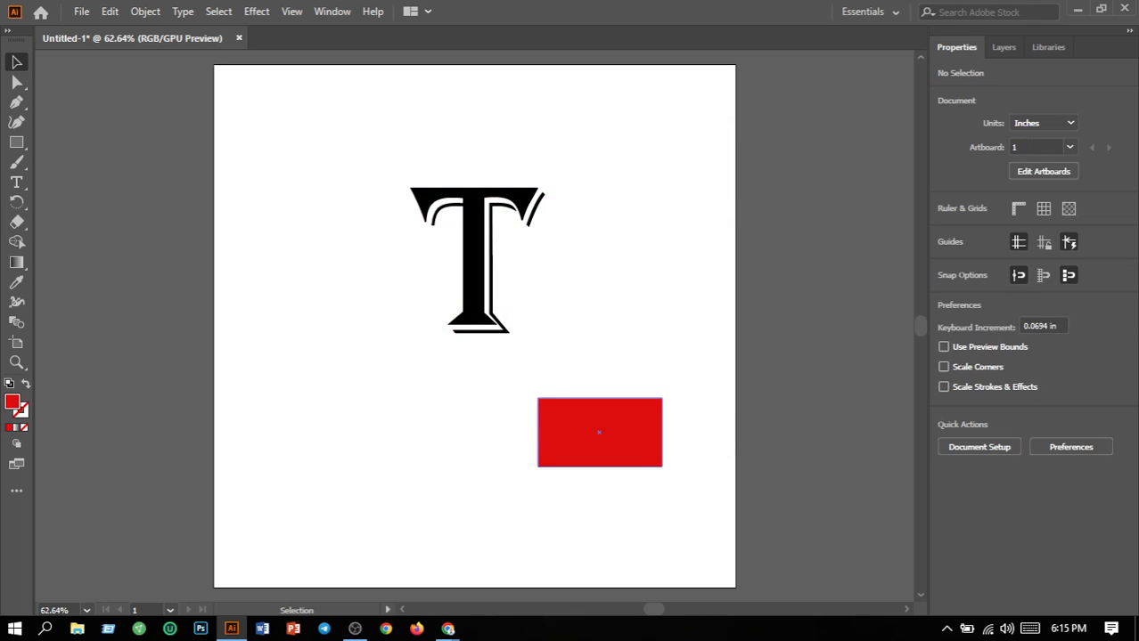
Move the red rectangle over the foot of the T, centered at about X 5 in, Y 5.4 in
{"action": "left_click_drag", "start_coordinate": [599, 432], "coordinate": [473, 345]}
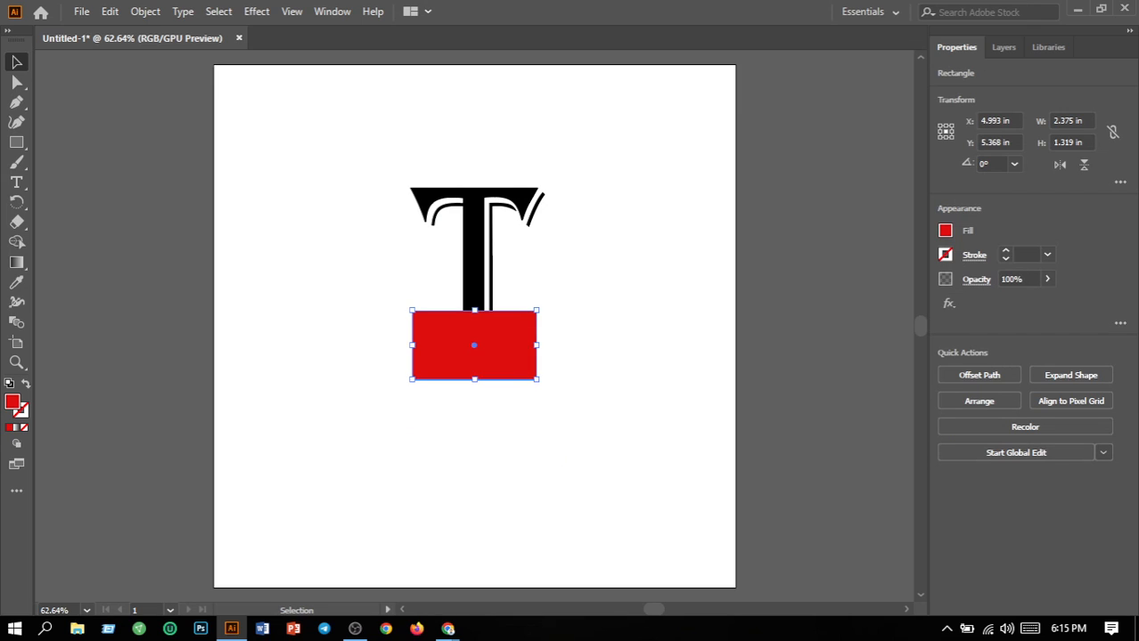
{"action": "key", "text": "ctrl+shift+a"}
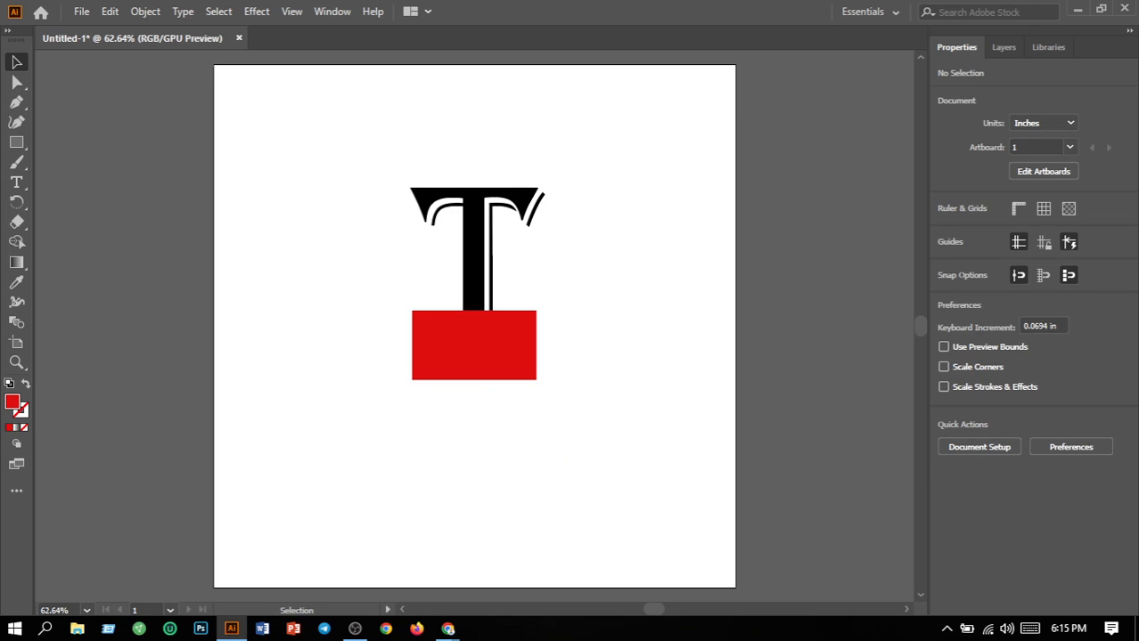
Remove the red rectangle and the T's overlapped foot pieces with the Shape Builder tool, leaving the stem cut off flat
{"action": "left_click_drag", "start_coordinate": [360, 138], "coordinate": [470, 363]}
{"action": "left_click_drag", "start_coordinate": [564, 408], "coordinate": [614, 420]}
{"action": "left_click_drag", "start_coordinate": [328, 143], "coordinate": [469, 375]}
{"action": "left_click", "coordinate": [588, 415]}
{"action": "left_click_drag", "start_coordinate": [410, 146], "coordinate": [560, 396]}
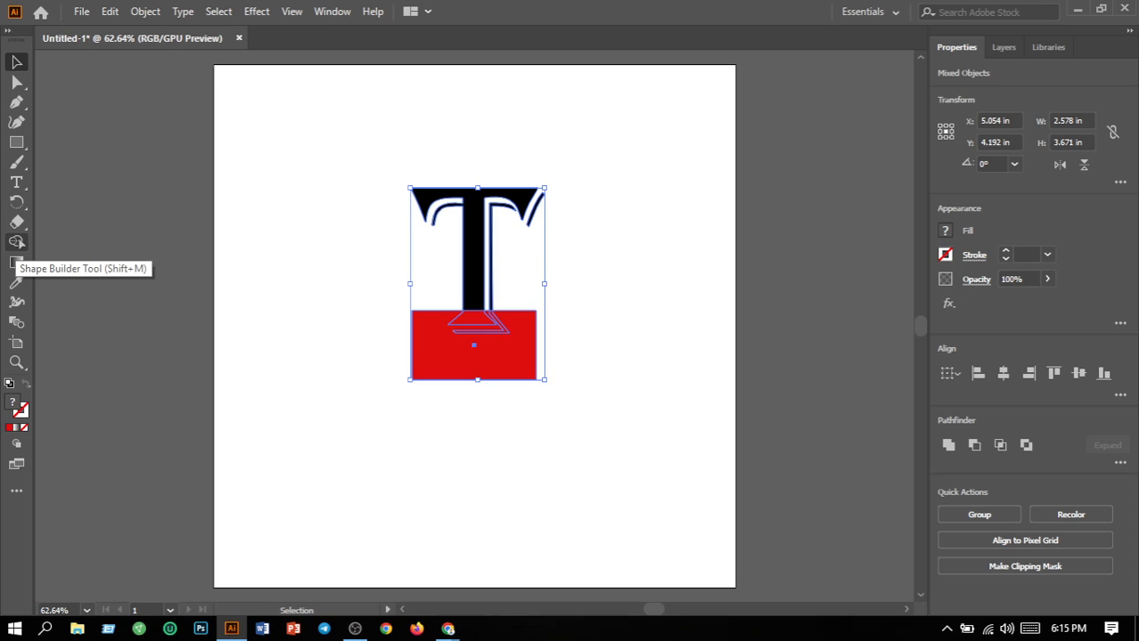
{"action": "left_click", "coordinate": [16, 242]}
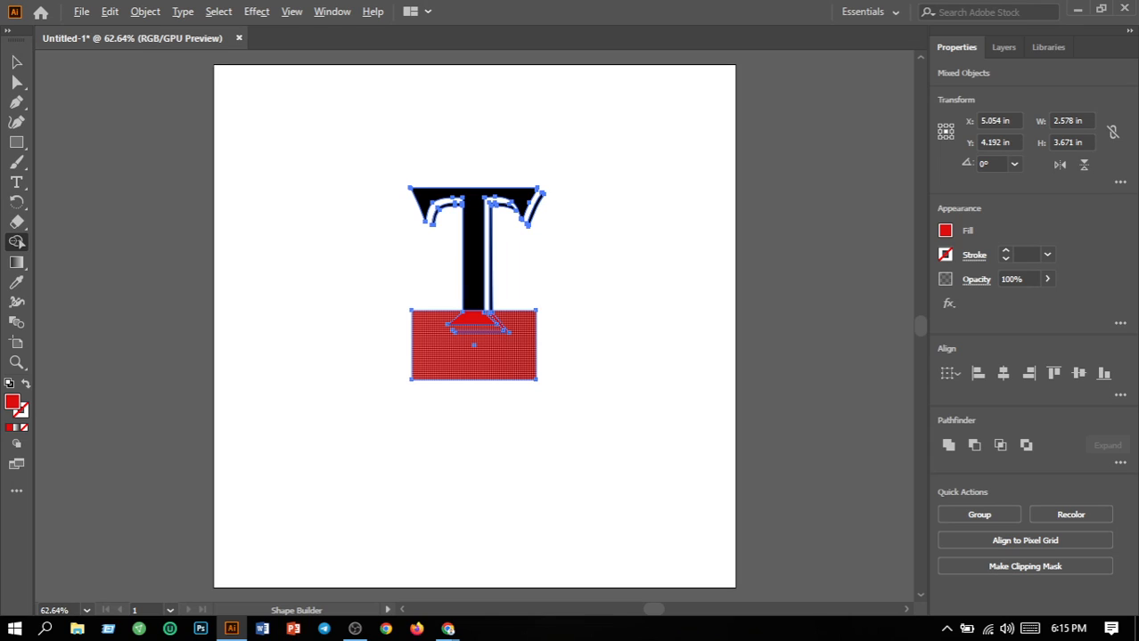
{"action": "left_click", "coordinate": [477, 358], "text": "alt"}
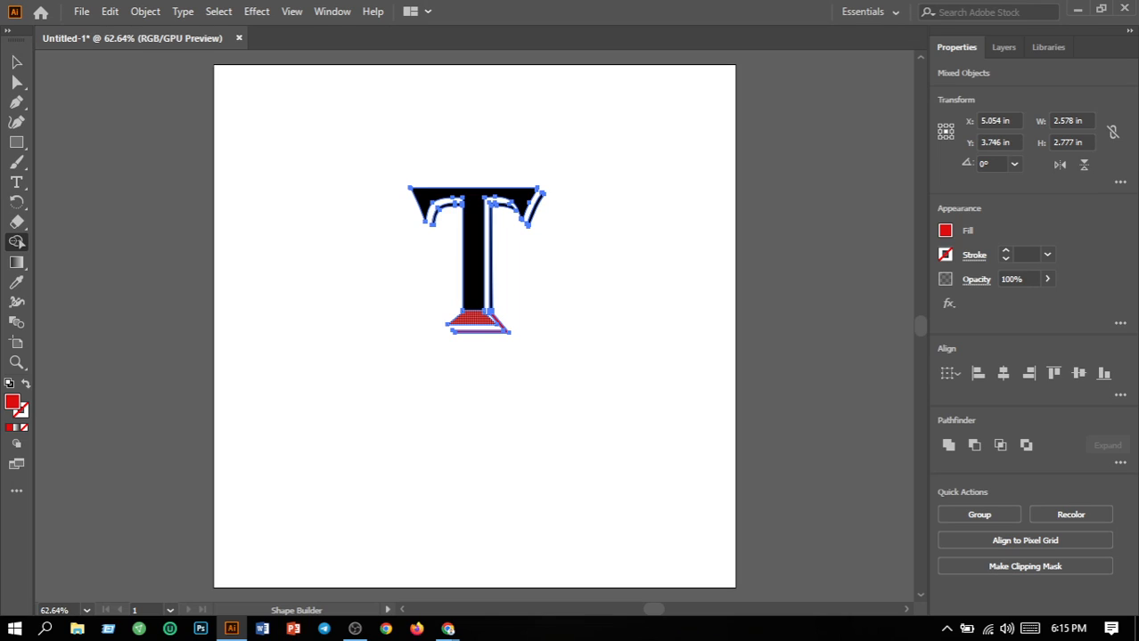
{"action": "left_click", "coordinate": [474, 319], "text": "alt"}
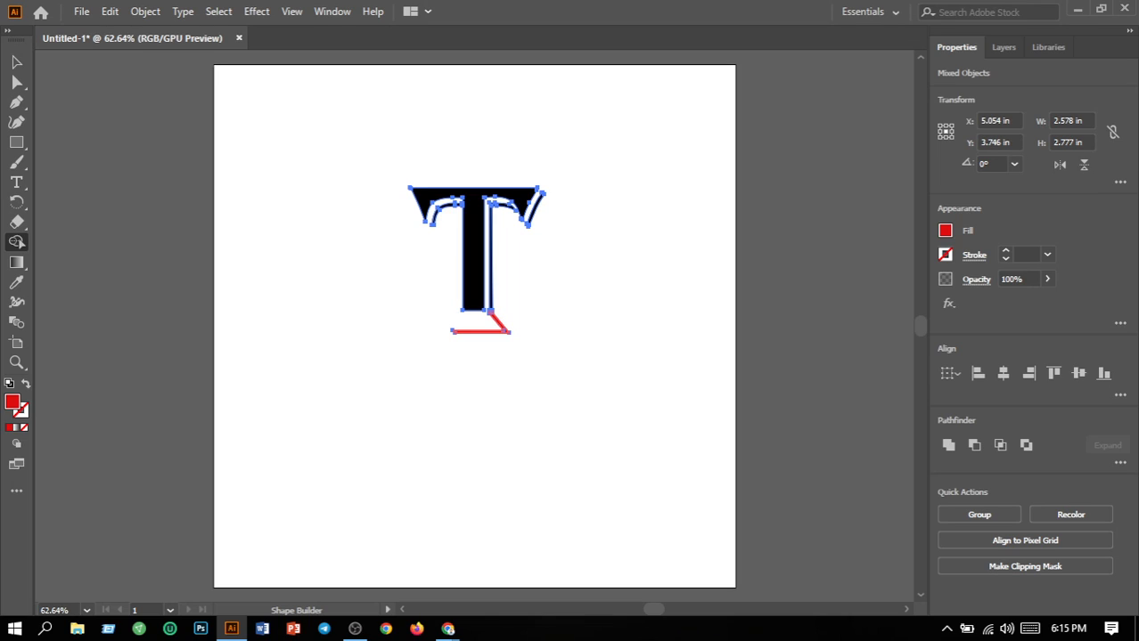
{"action": "left_click", "coordinate": [481, 330], "text": "alt"}
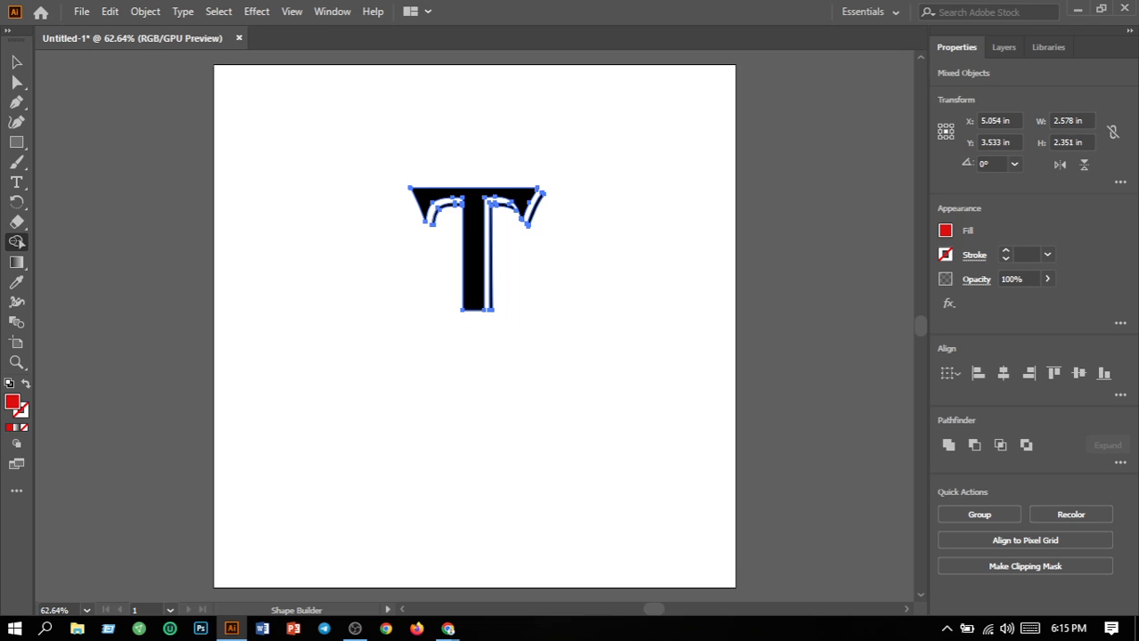
{"action": "left_click", "coordinate": [16, 62]}
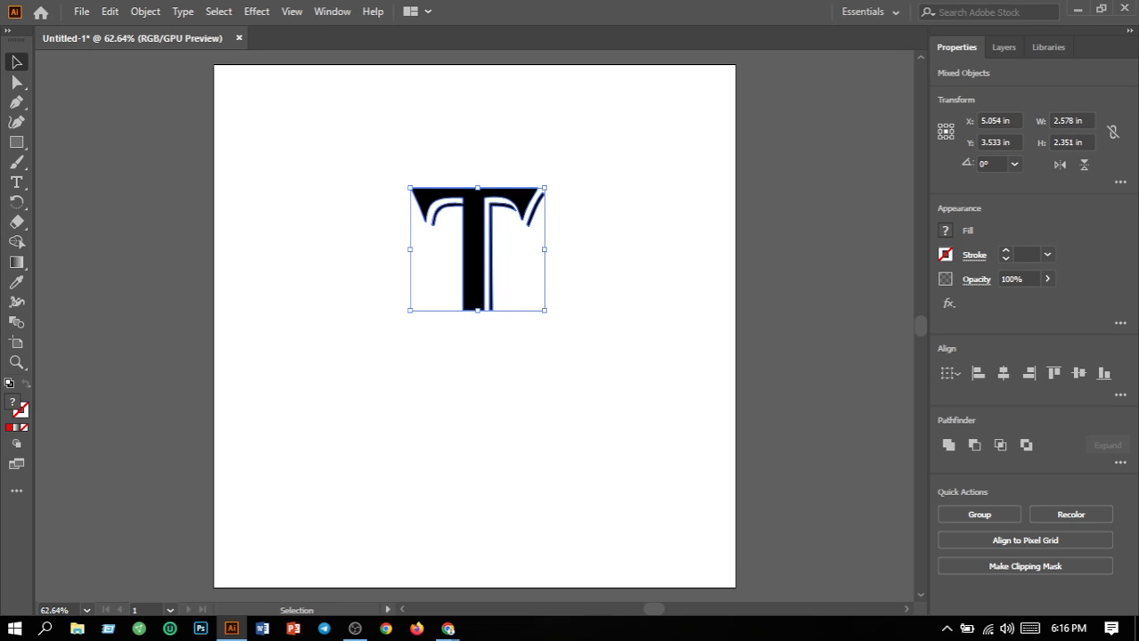
{"action": "key", "text": "ctrl+shift+a"}
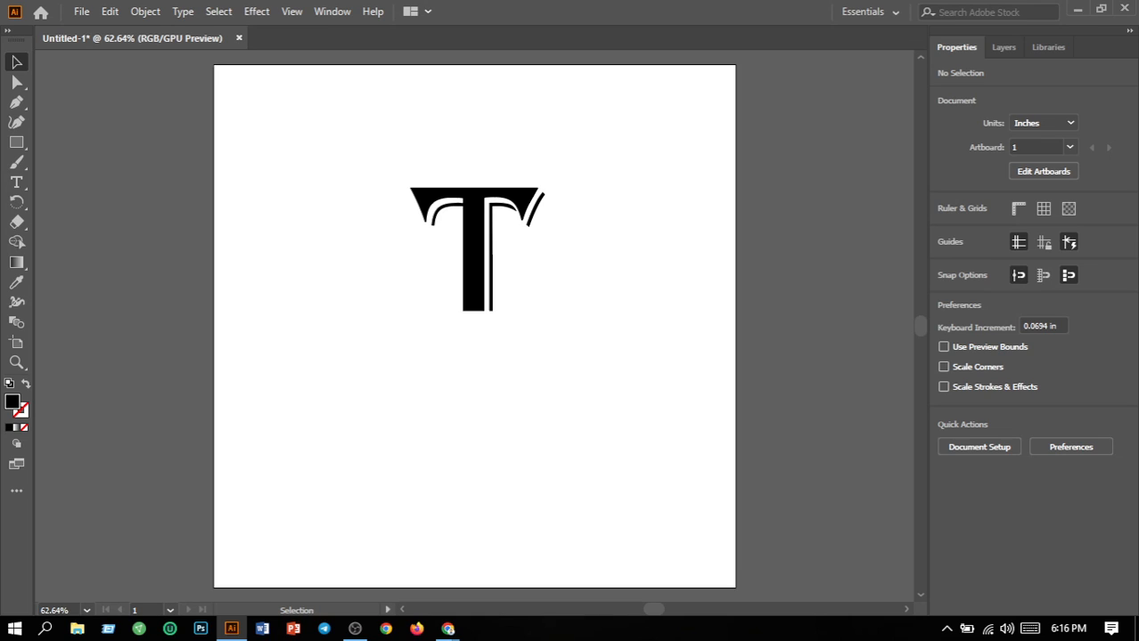
Stretch the T downward from its lower edge, making it about a third taller with its top fixed
{"action": "left_click", "coordinate": [482, 305]}
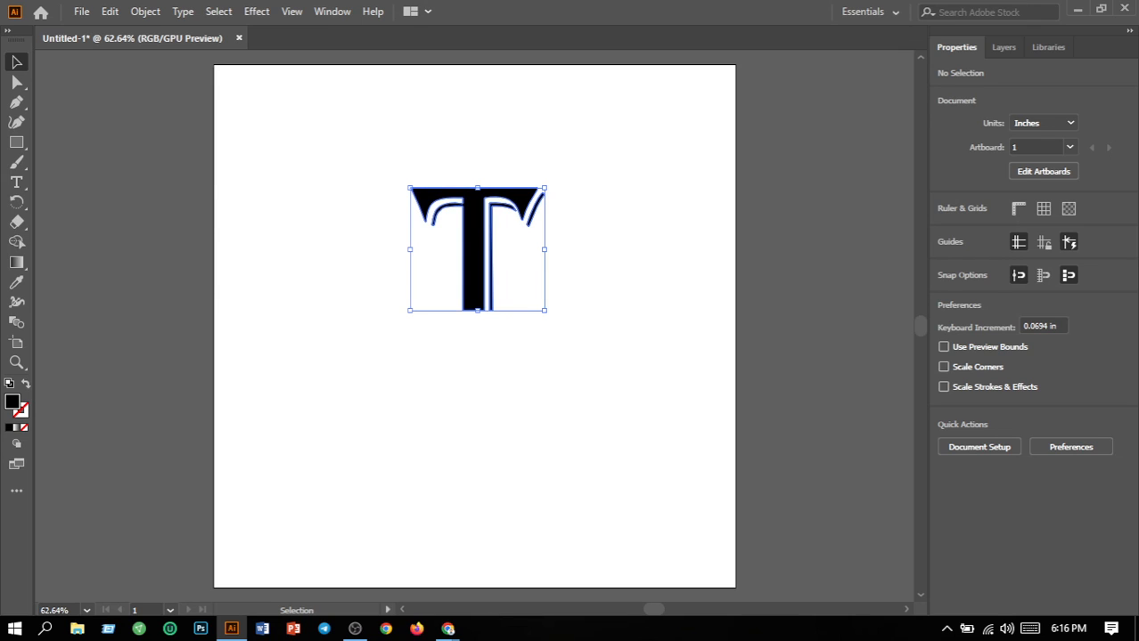
{"action": "left_click_drag", "start_coordinate": [477, 310], "coordinate": [477, 349]}
{"action": "key", "text": "ctrl+shift+a"}
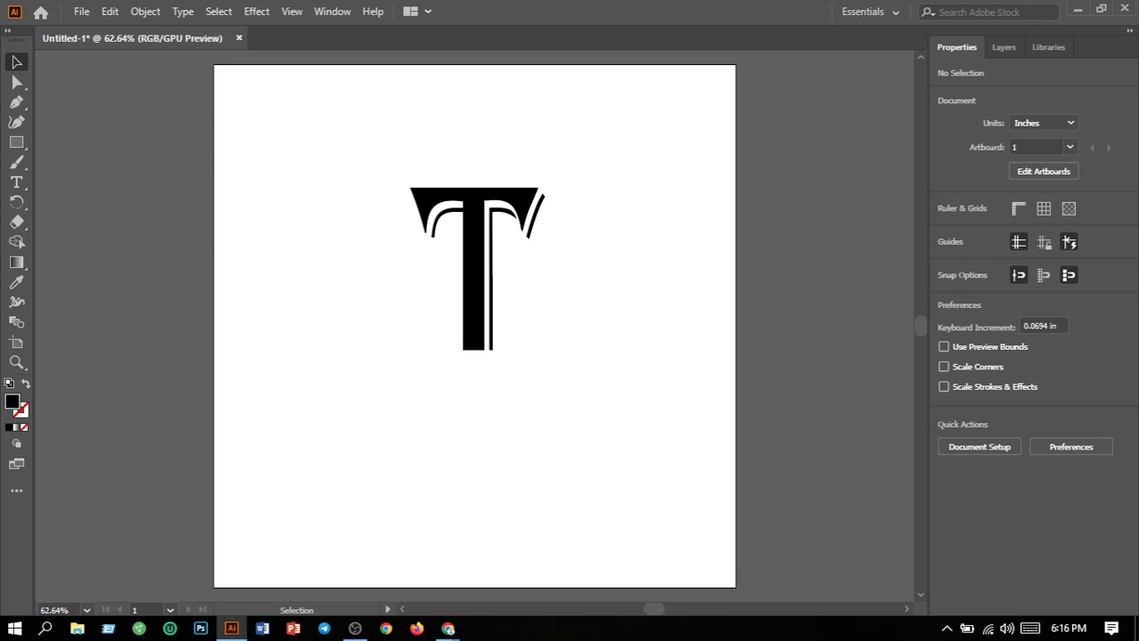
Start a Pen path just left of the T's stem near its lower end, at about X 4.3 in, Y 4.85 in
{"action": "left_click", "coordinate": [16, 101]}
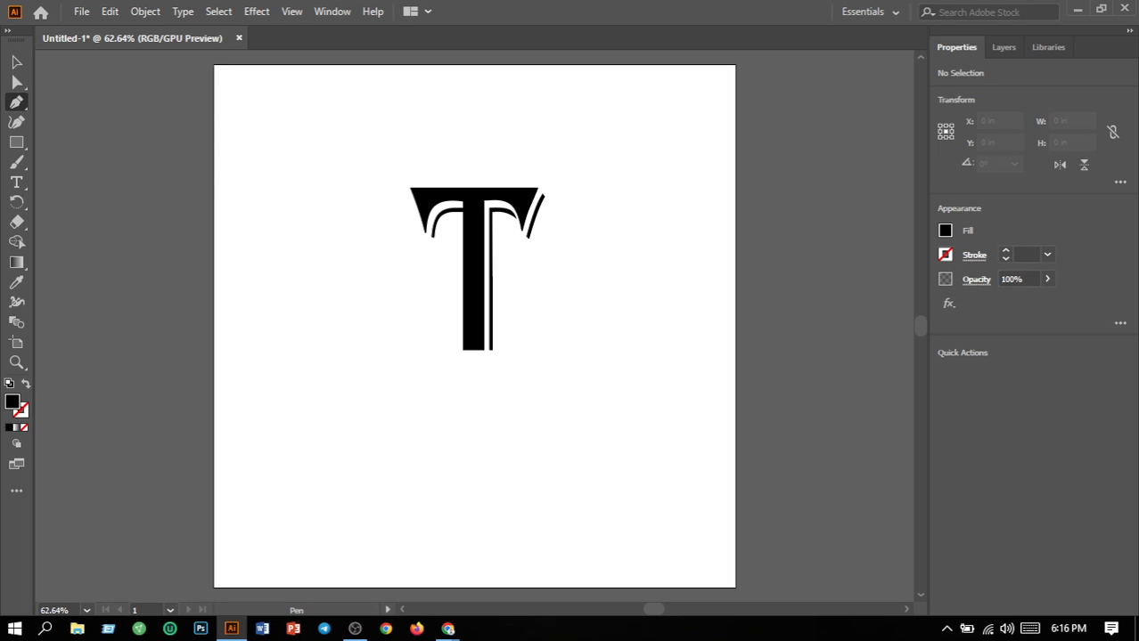
{"action": "left_click", "coordinate": [438, 318]}
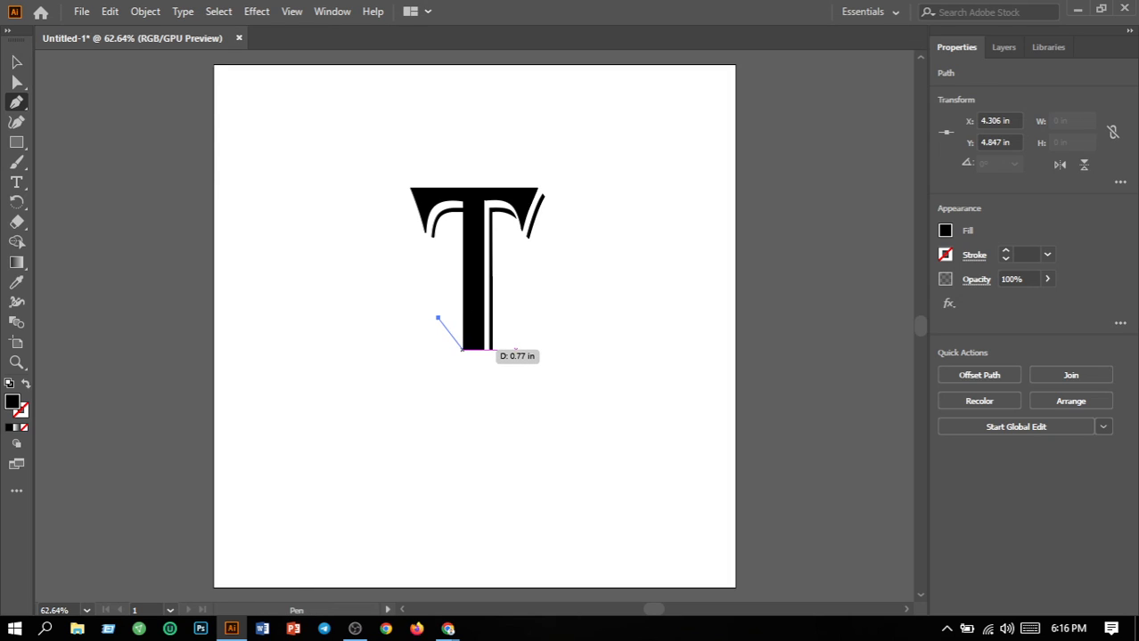
{"action": "left_click_drag", "start_coordinate": [461, 350], "coordinate": [462, 385]}
{"action": "left_click", "coordinate": [462, 385]}
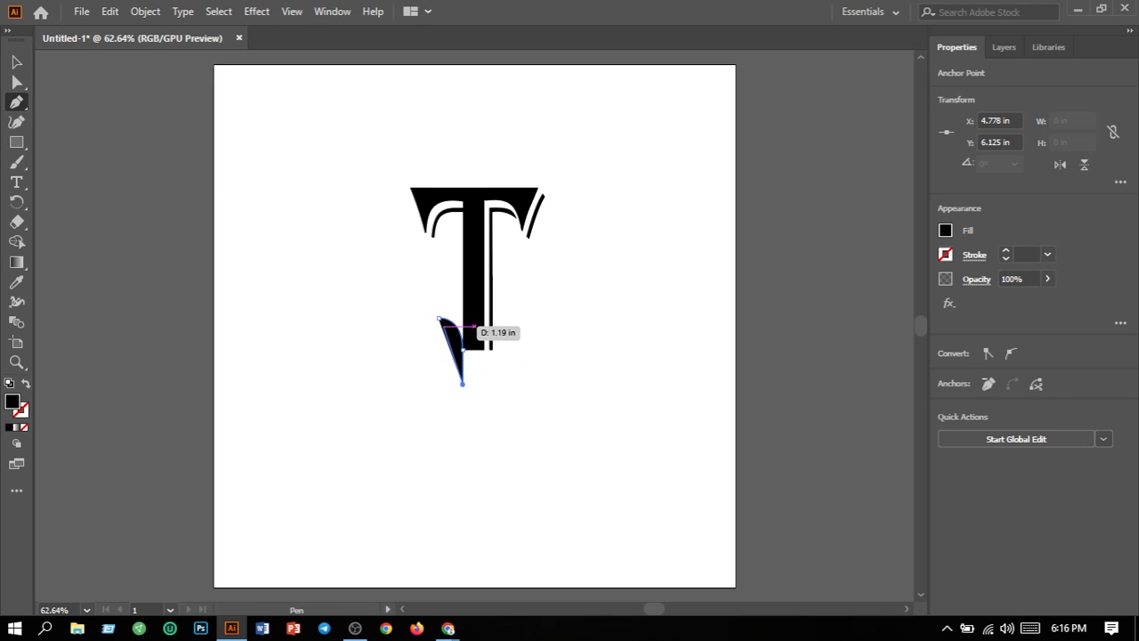
{"action": "left_click", "coordinate": [462, 350]}
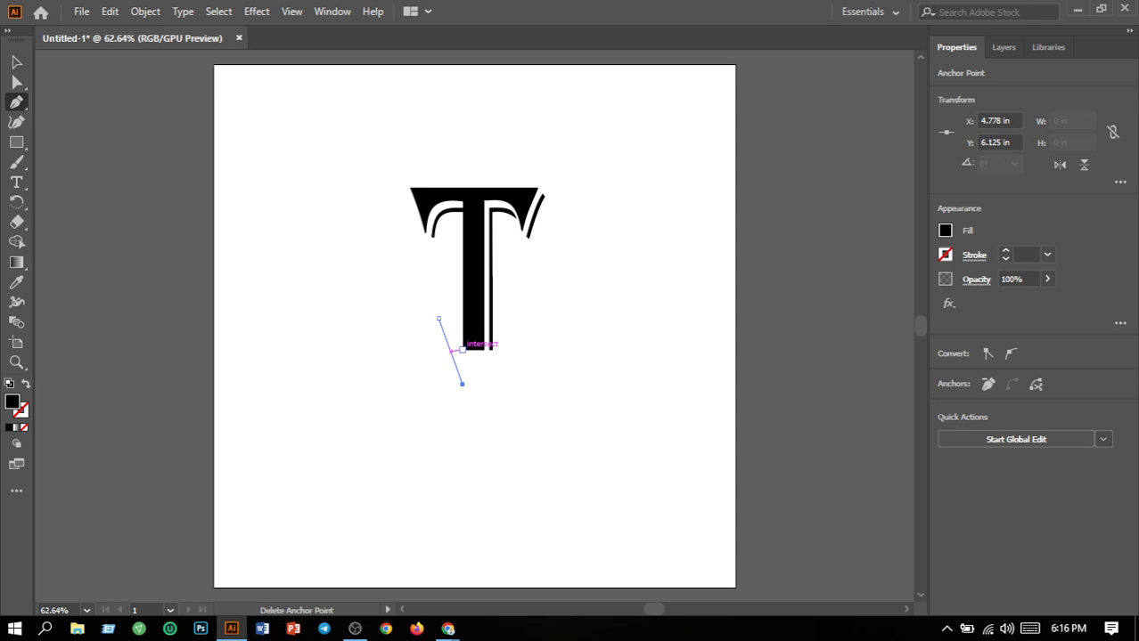
{"action": "left_click", "coordinate": [462, 347]}
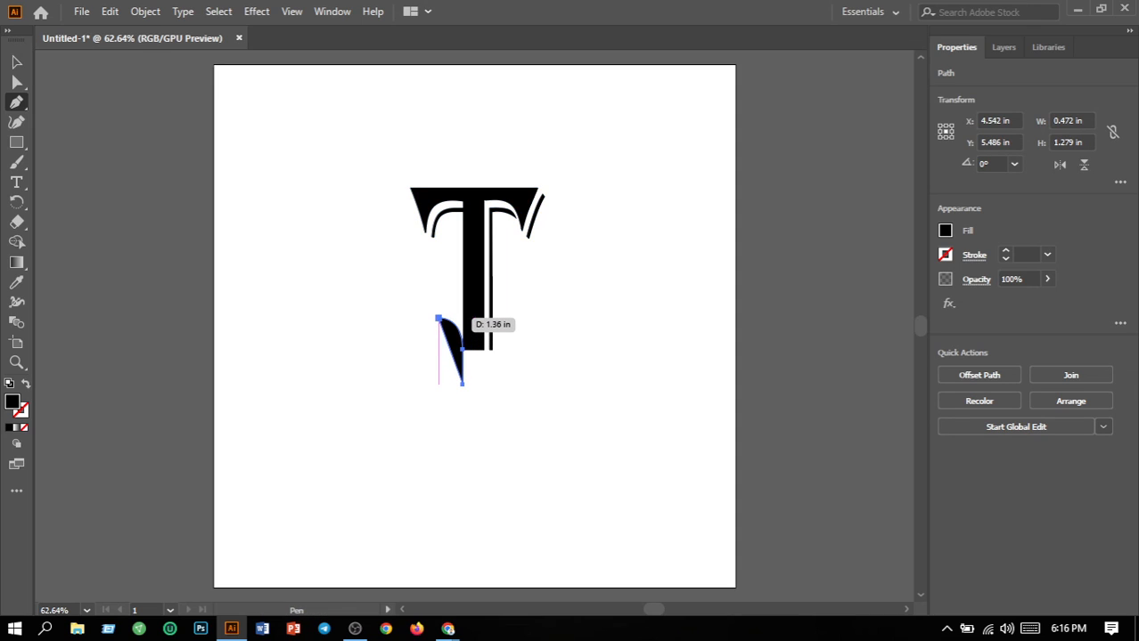
{"action": "left_click", "coordinate": [438, 319]}
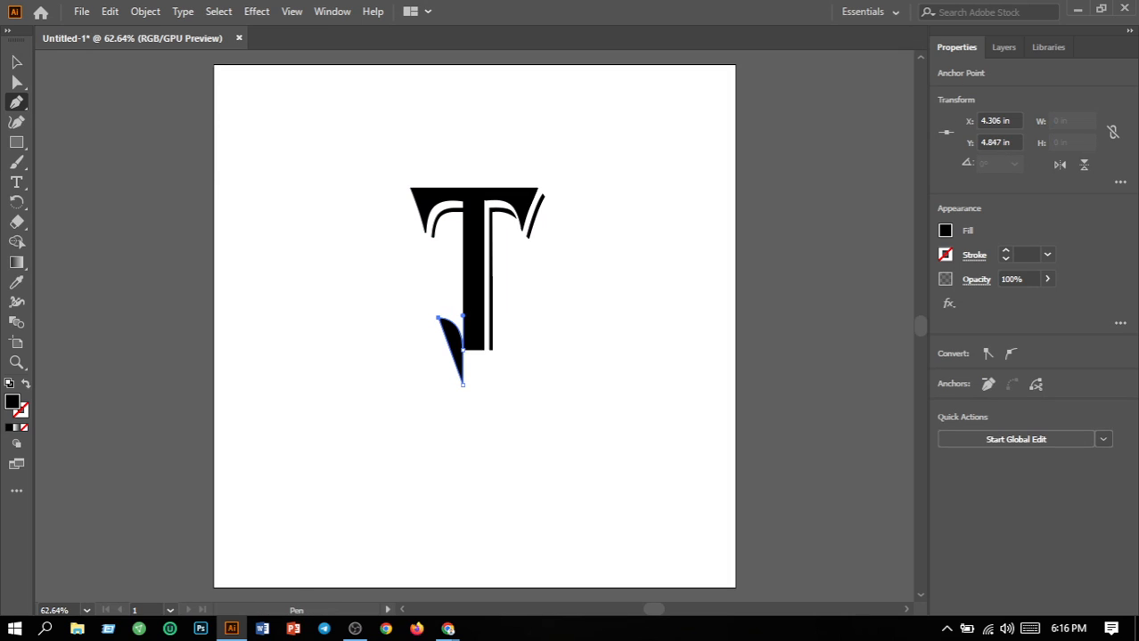
{"action": "key", "text": "ctrl+z"}
{"action": "key", "text": "ctrl+z"}
{"action": "key", "text": "ctrl+z"}
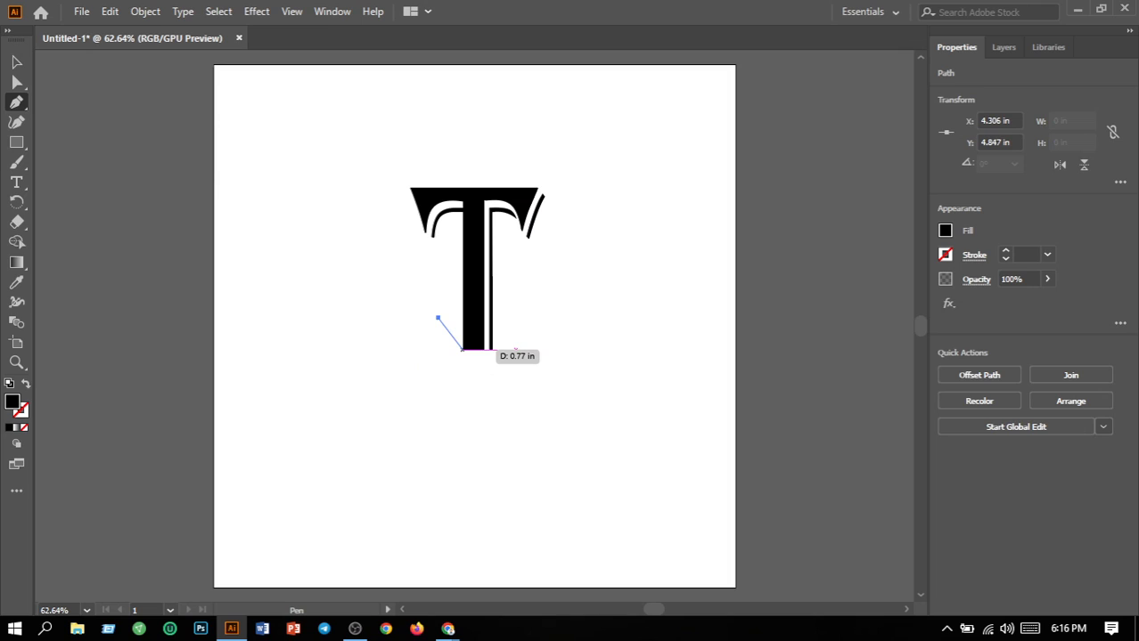
Complete a closed curved foot shape about 1.04 x 0.62 in, running through the stem's lower-left corner and the thin line's lower-right corner
{"action": "left_click_drag", "start_coordinate": [461, 351], "coordinate": [461, 377]}
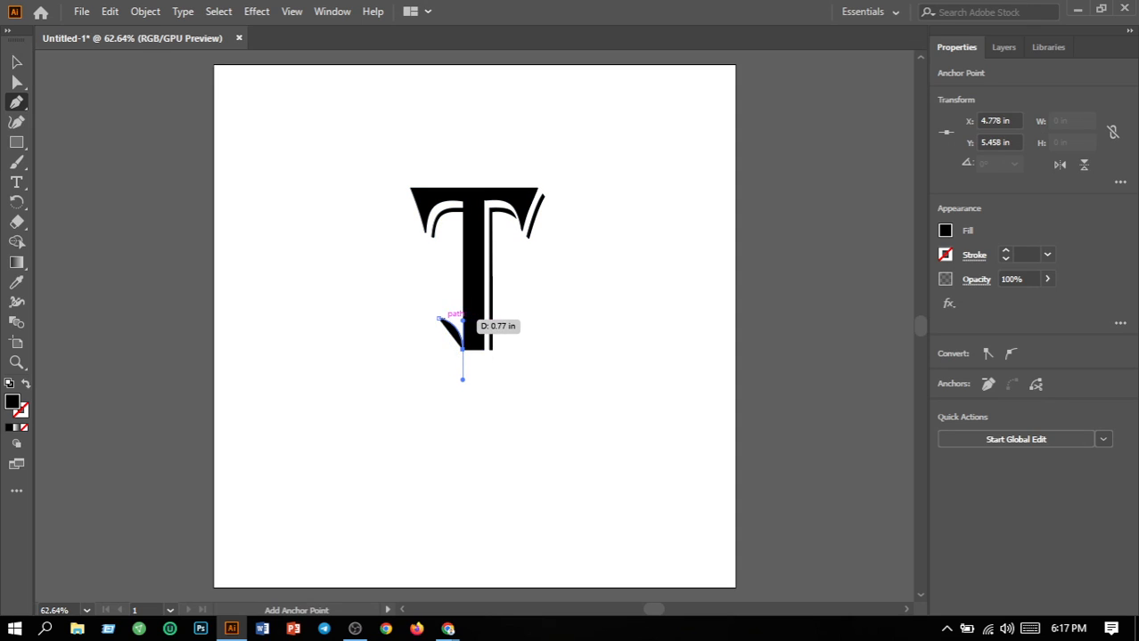
{"action": "left_click", "coordinate": [463, 349]}
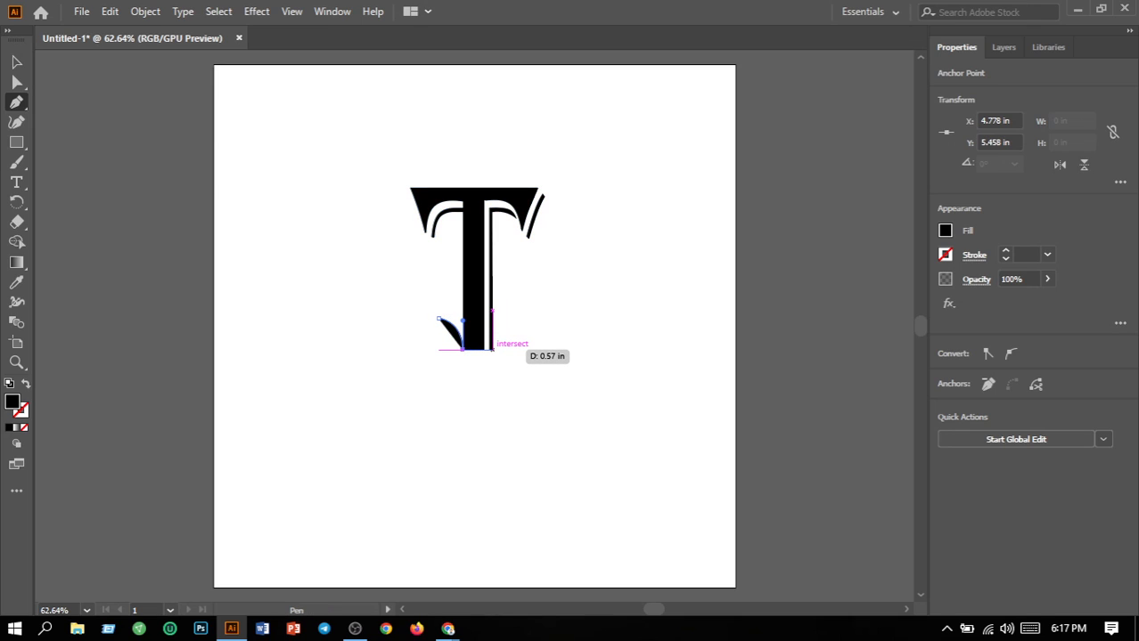
{"action": "left_click_drag", "start_coordinate": [492, 349], "coordinate": [492, 318]}
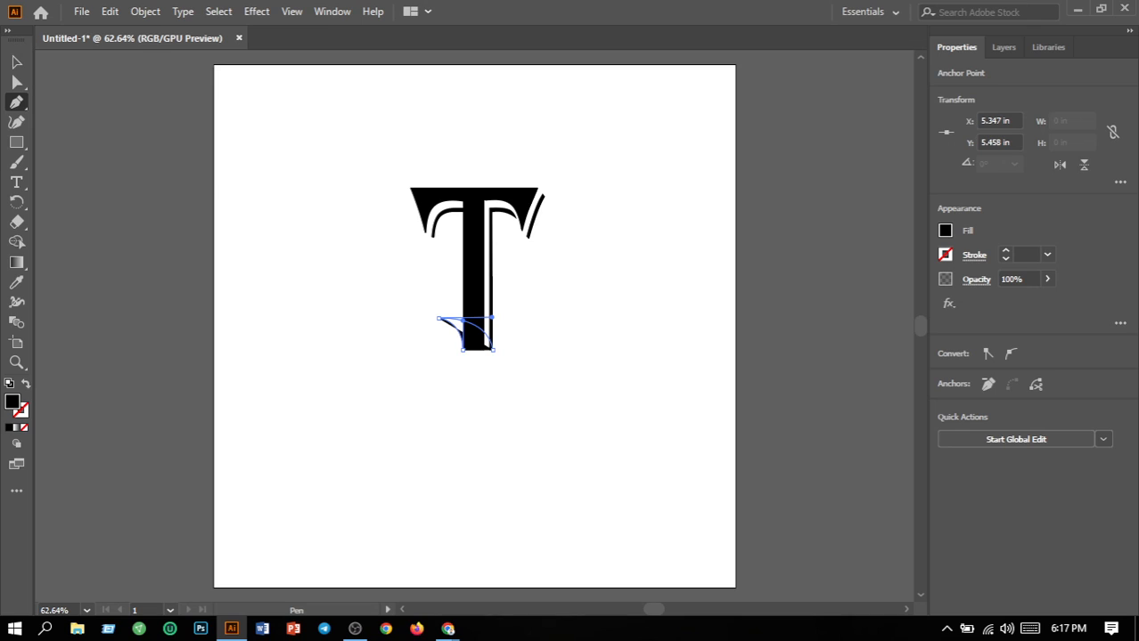
{"action": "left_click_drag", "start_coordinate": [491, 318], "coordinate": [494, 315]}
{"action": "left_click", "coordinate": [16, 62]}
{"action": "key", "text": "ctrl+shift+a"}
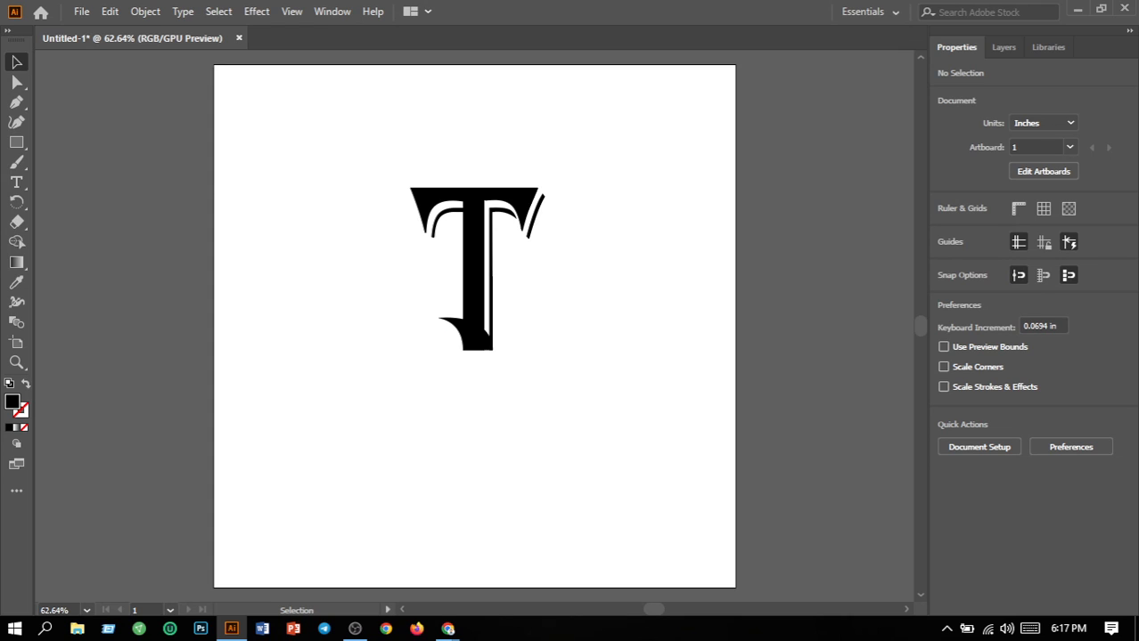
Send the curved foot shape to the back, behind the T
{"action": "left_click", "coordinate": [477, 340]}
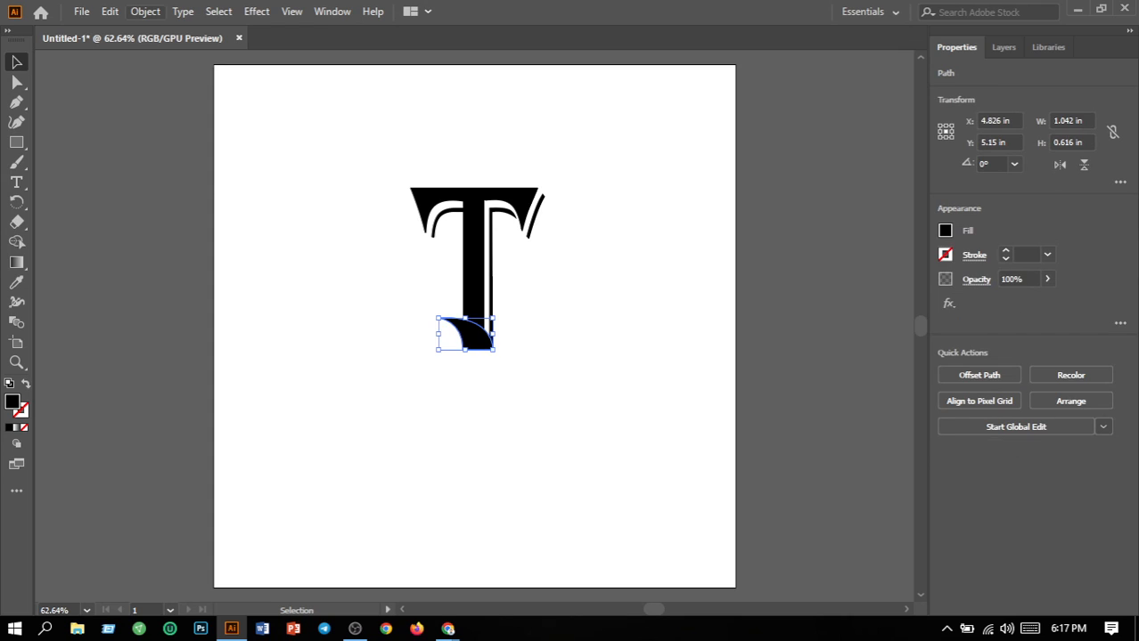
{"action": "left_click", "coordinate": [145, 10]}
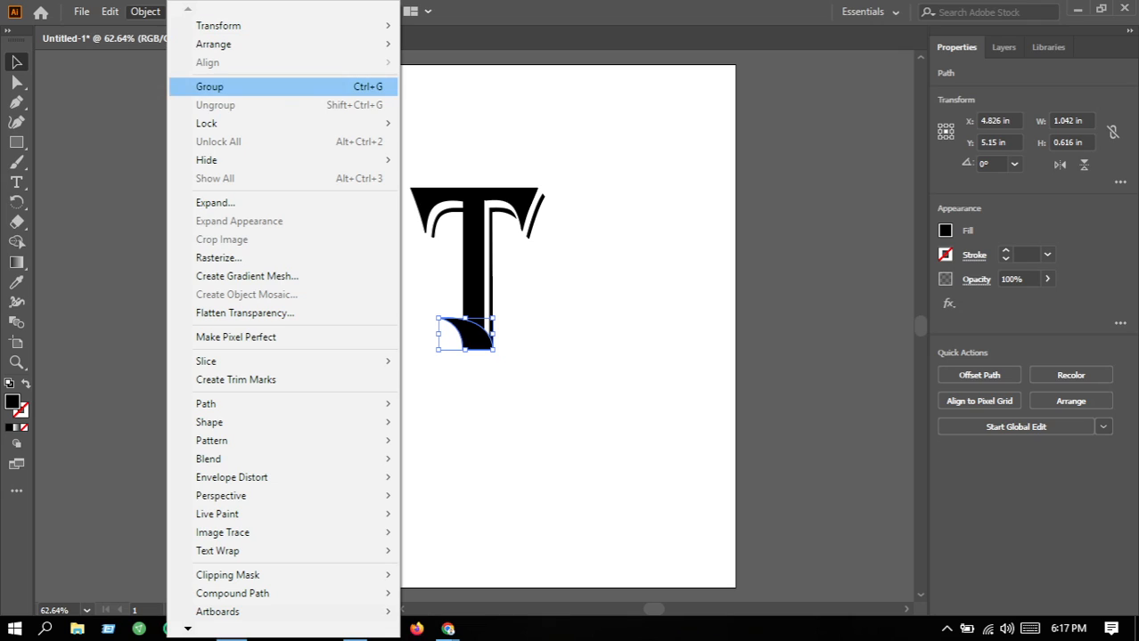
{"action": "mouse_move", "coordinate": [267, 44]}
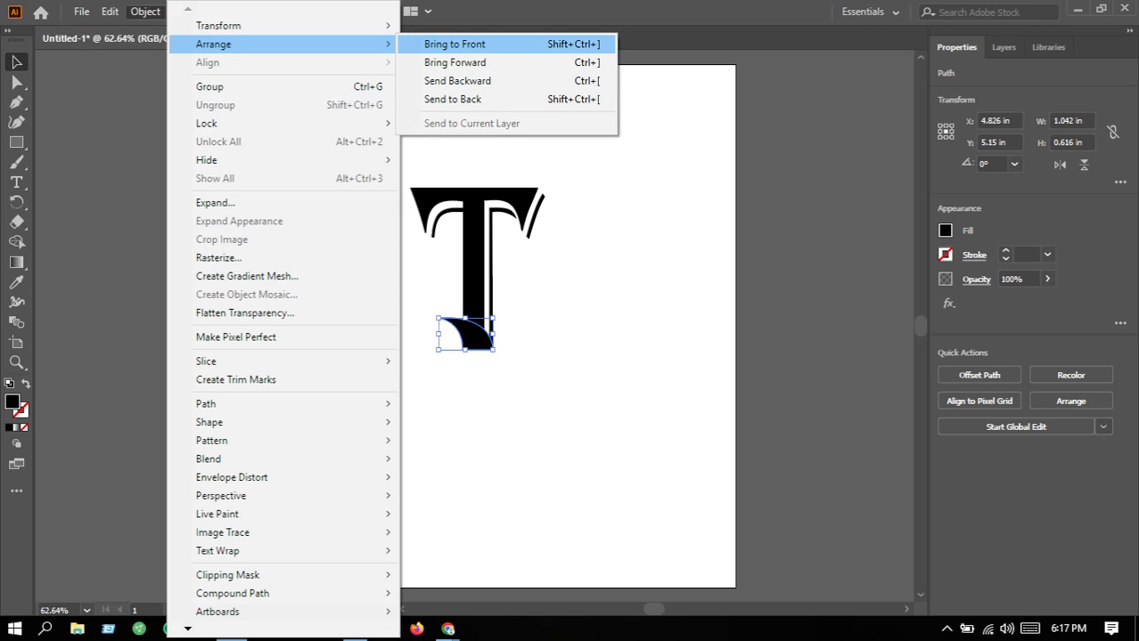
{"action": "left_click", "coordinate": [453, 99]}
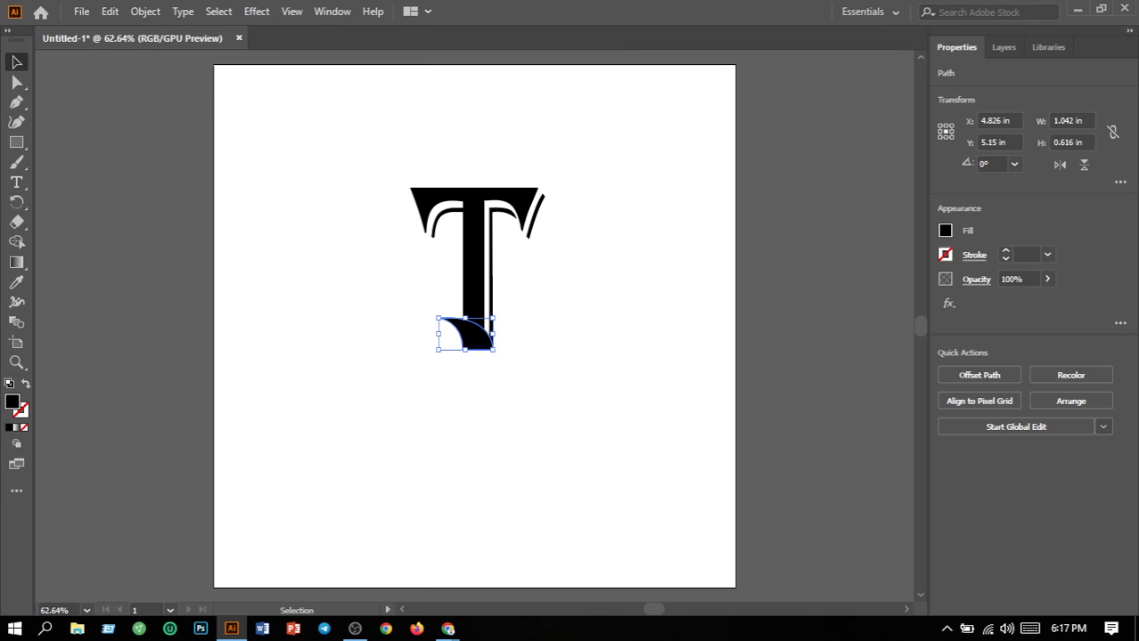
{"action": "left_click", "coordinate": [570, 312]}
{"action": "left_click", "coordinate": [474, 267]}
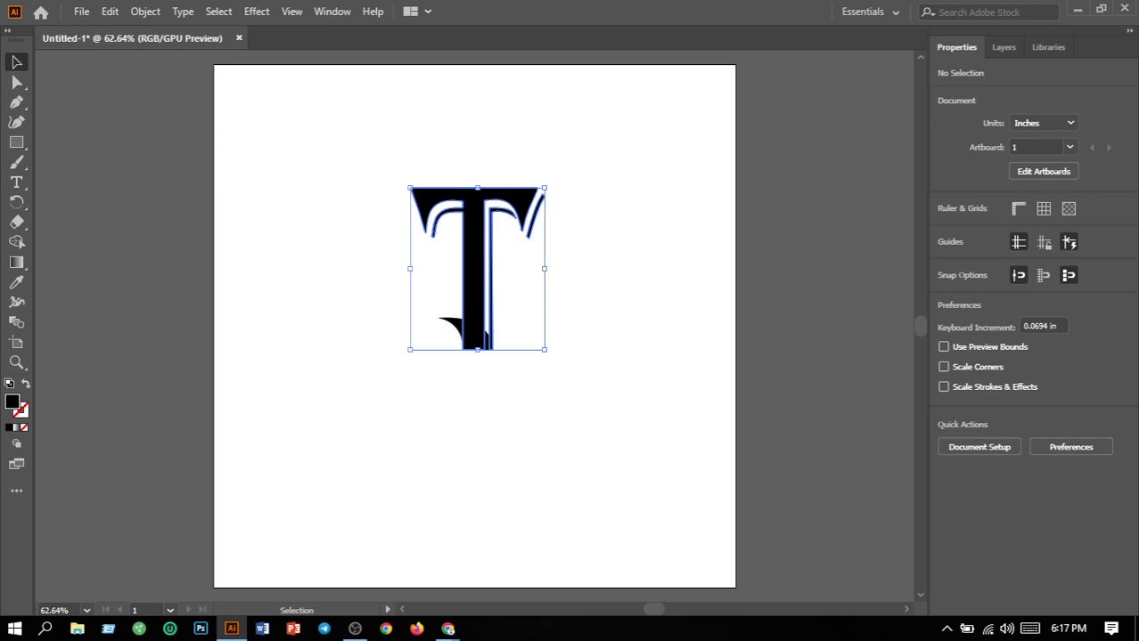
{"action": "left_click", "coordinate": [557, 330]}
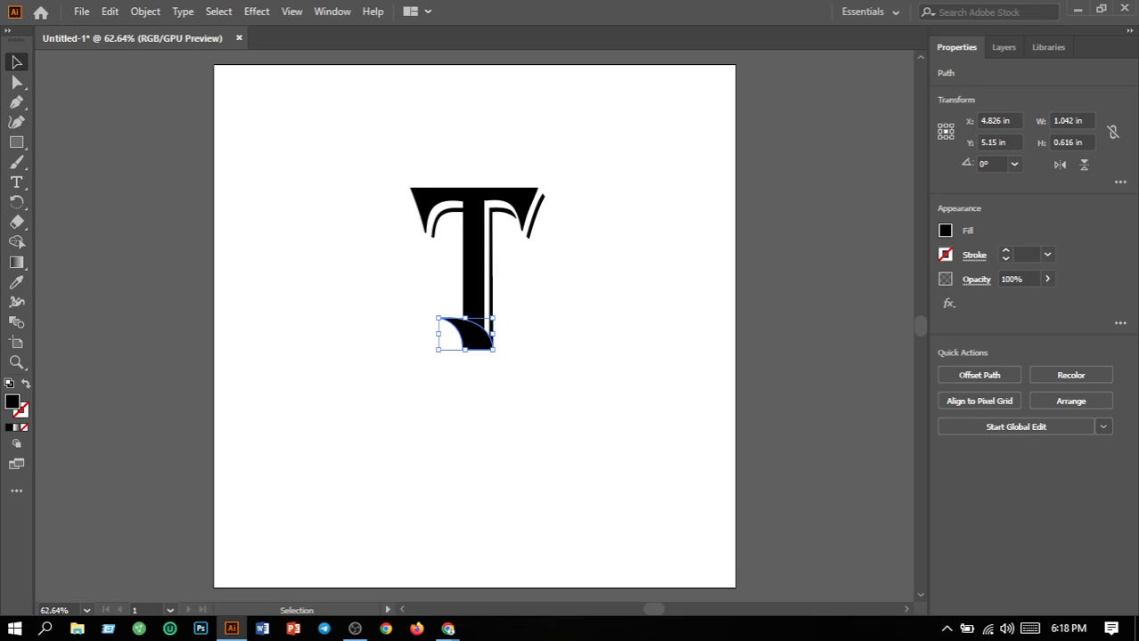
Fill the curved foot shape with a linear gradient running from magenta to dark blue
{"action": "left_click", "coordinate": [16, 263]}
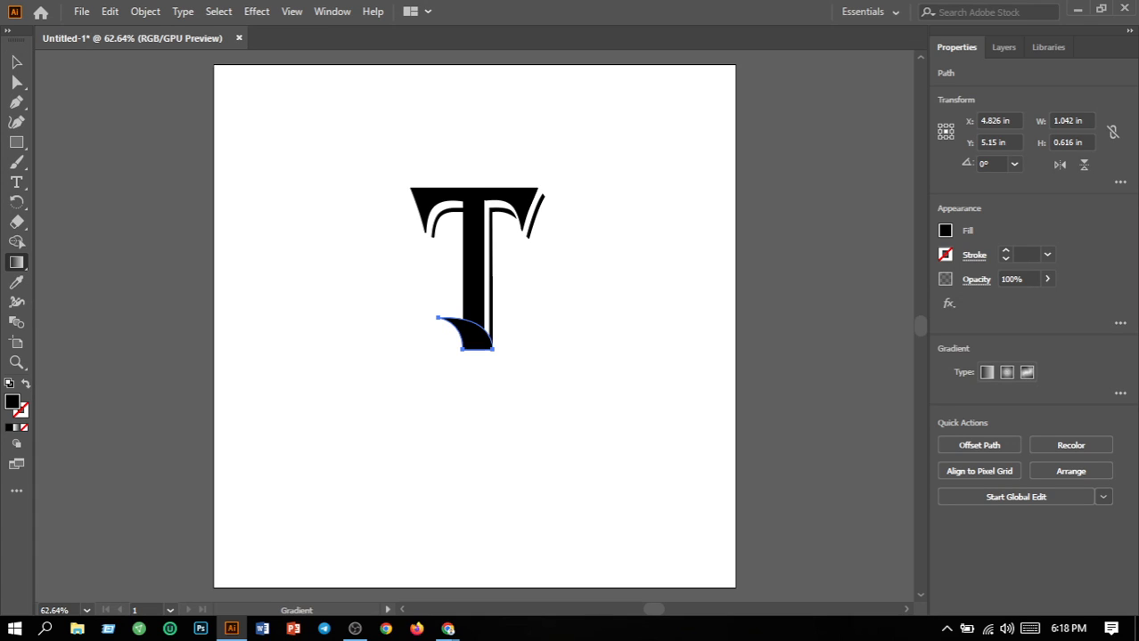
{"action": "left_click", "coordinate": [986, 372]}
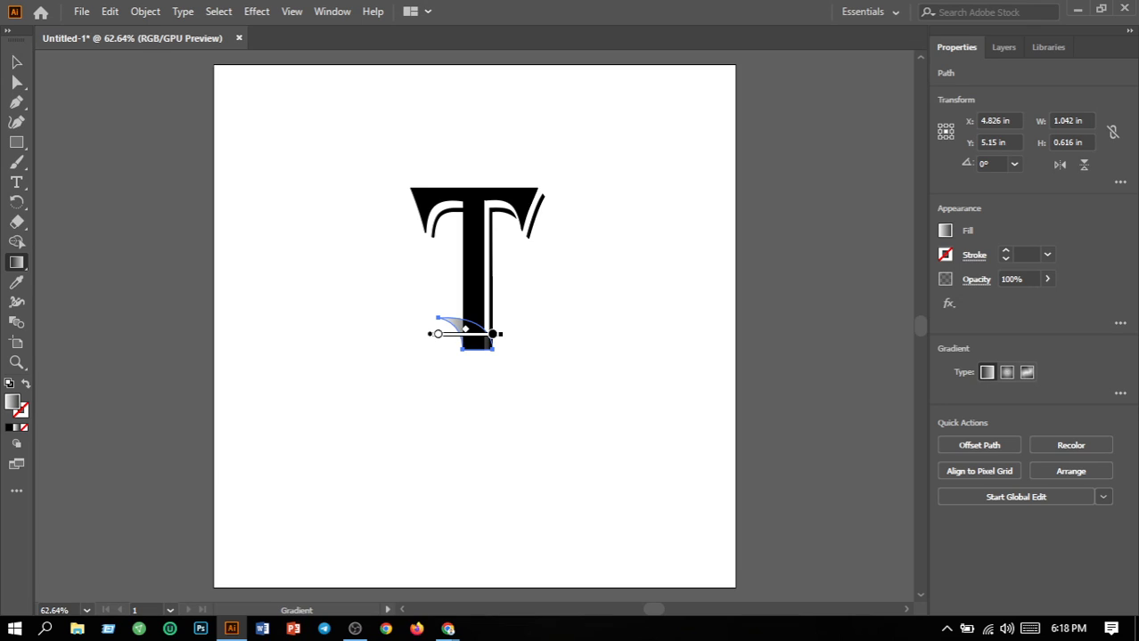
{"action": "left_click", "coordinate": [1120, 393]}
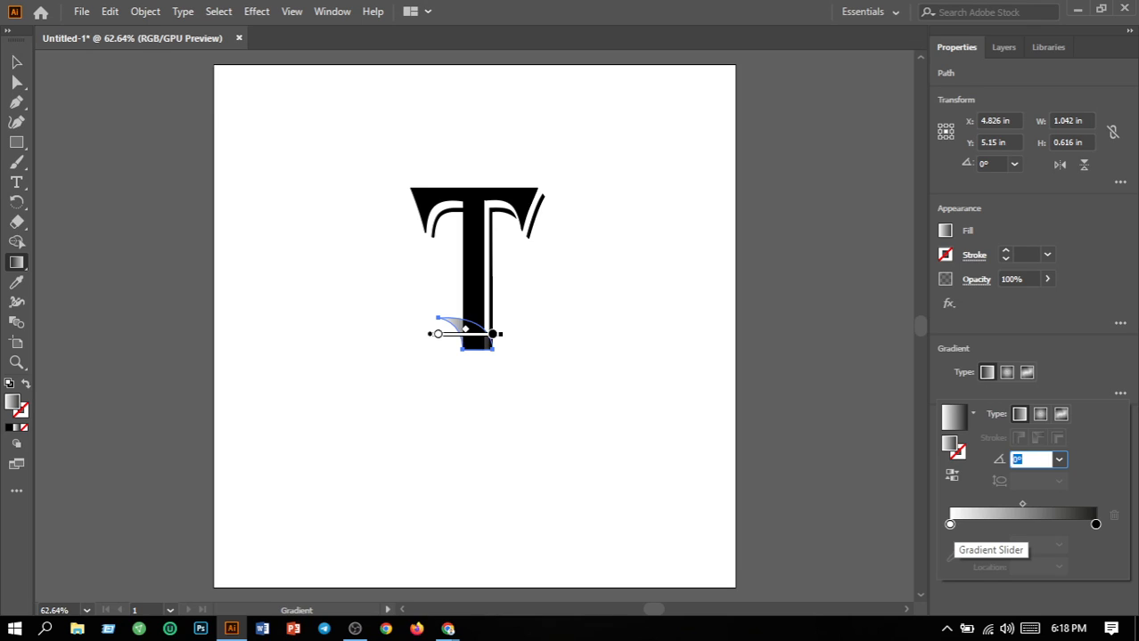
{"action": "double_click", "coordinate": [950, 524]}
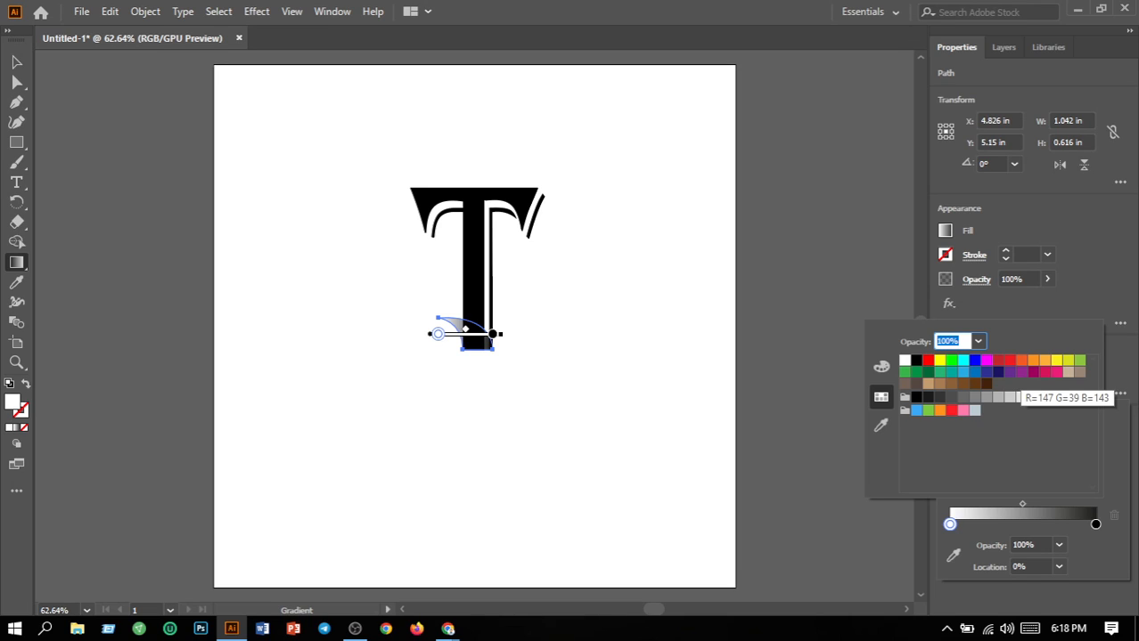
{"action": "left_click", "coordinate": [1033, 372]}
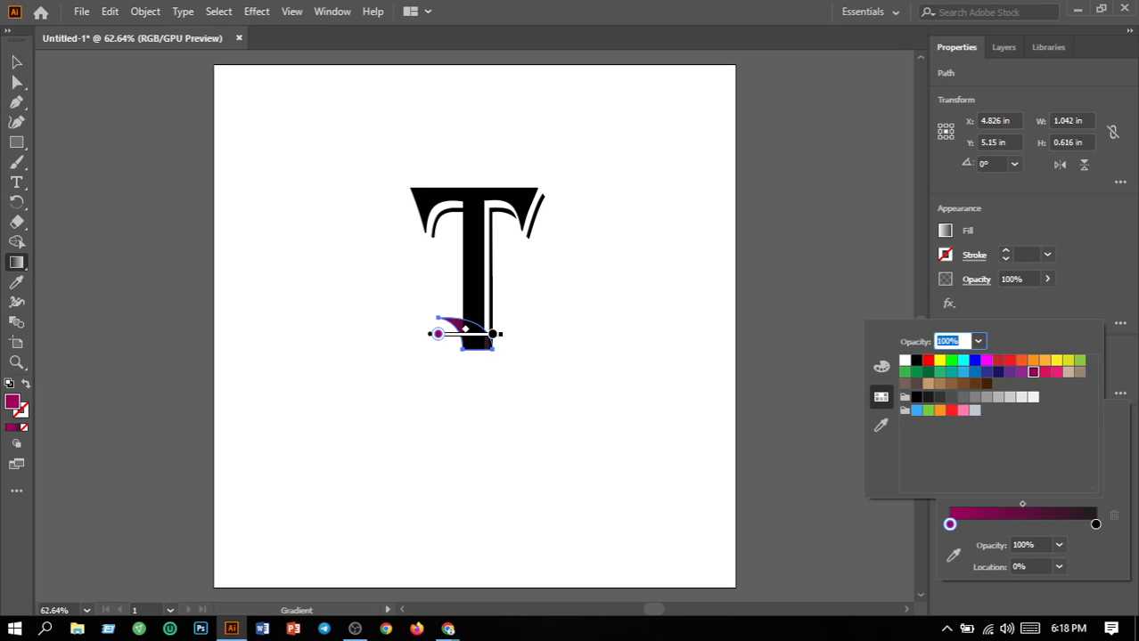
{"action": "double_click", "coordinate": [1095, 524]}
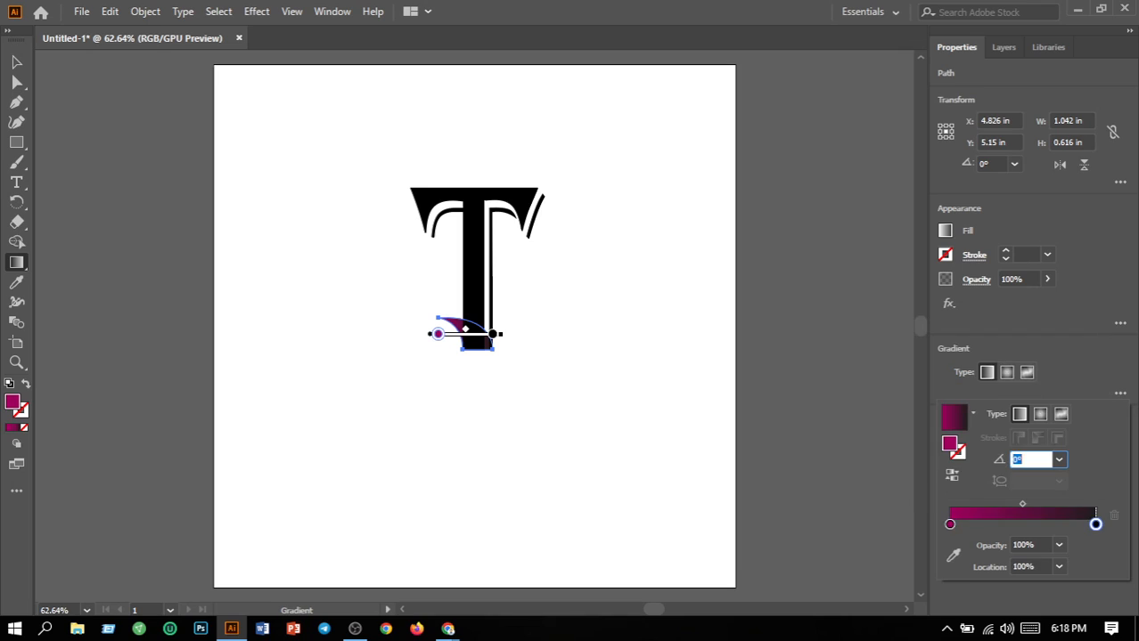
{"action": "left_click", "coordinate": [999, 373]}
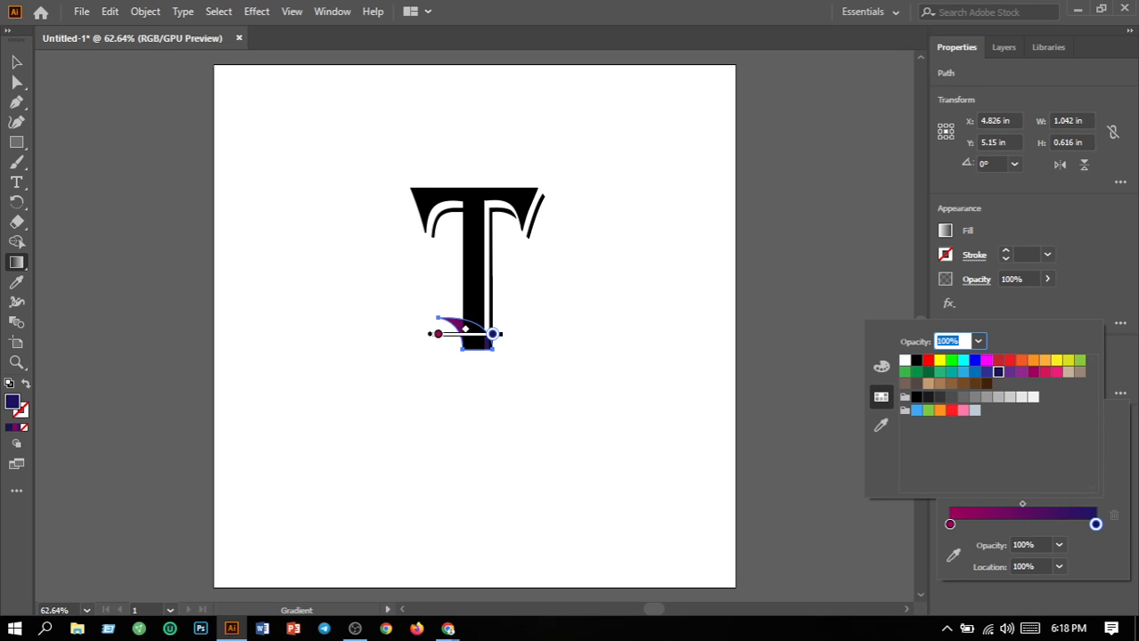
{"action": "key", "text": "Escape"}
{"action": "key", "text": "Escape"}
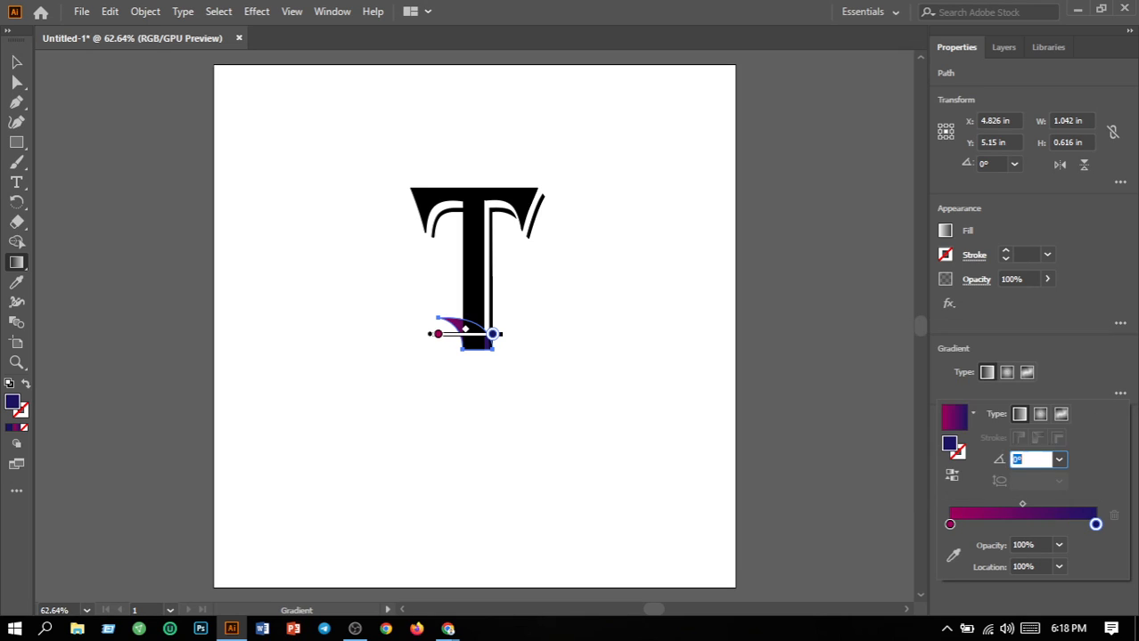
{"action": "key", "text": "v"}
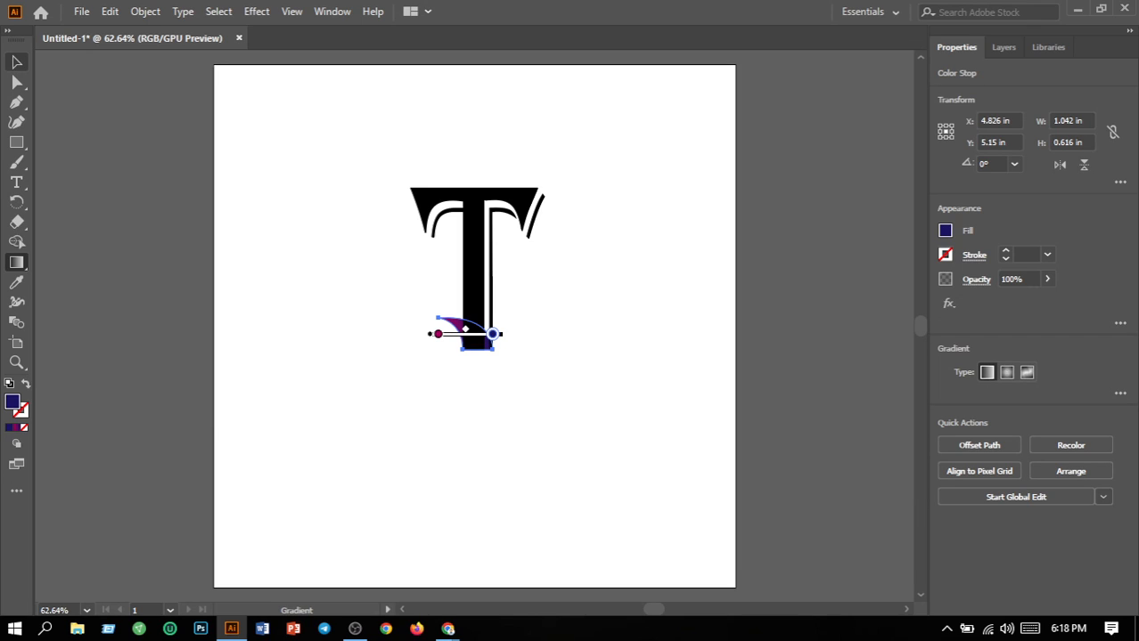
Fill the black letter T with the same magenta to dark blue linear gradient as the curved foot
{"action": "left_click", "coordinate": [375, 276]}
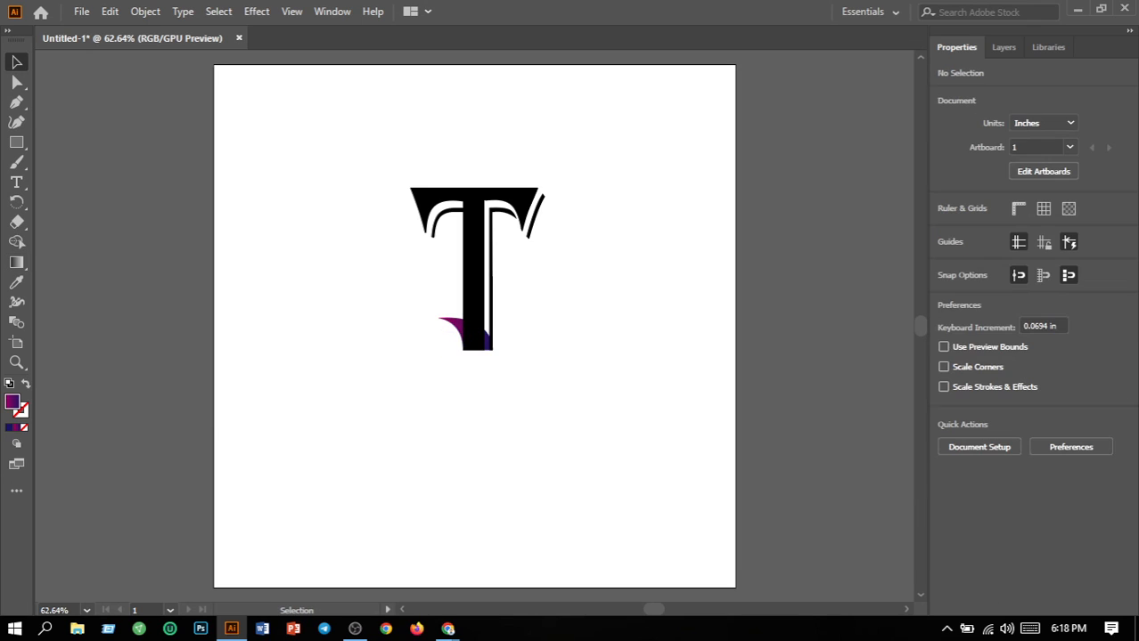
{"action": "left_click", "coordinate": [473, 253]}
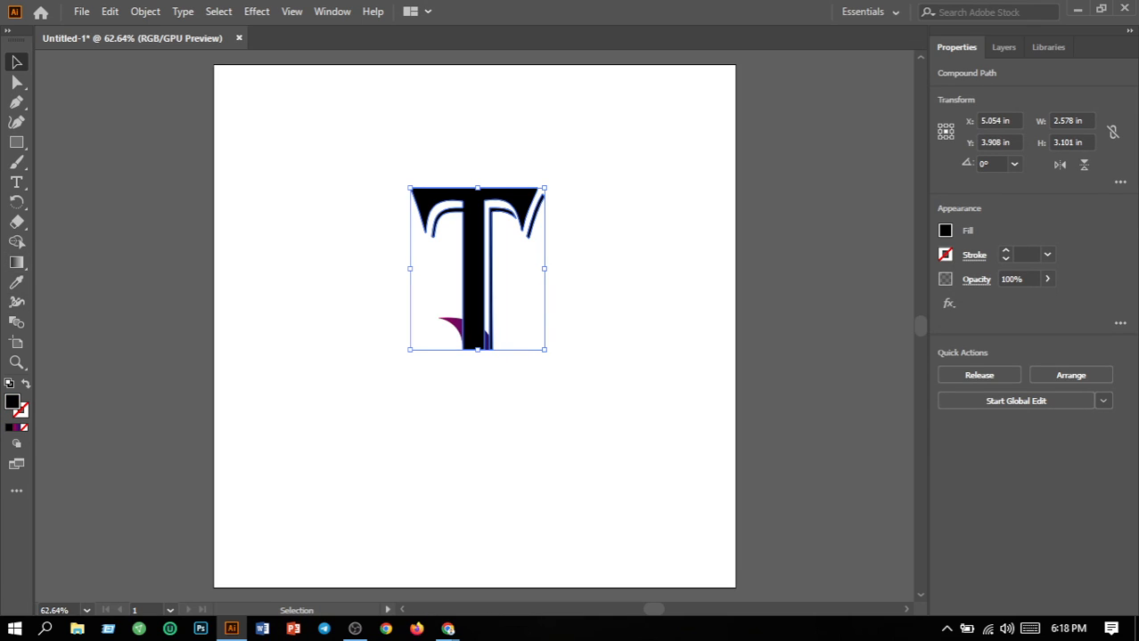
{"action": "left_click", "coordinate": [16, 428]}
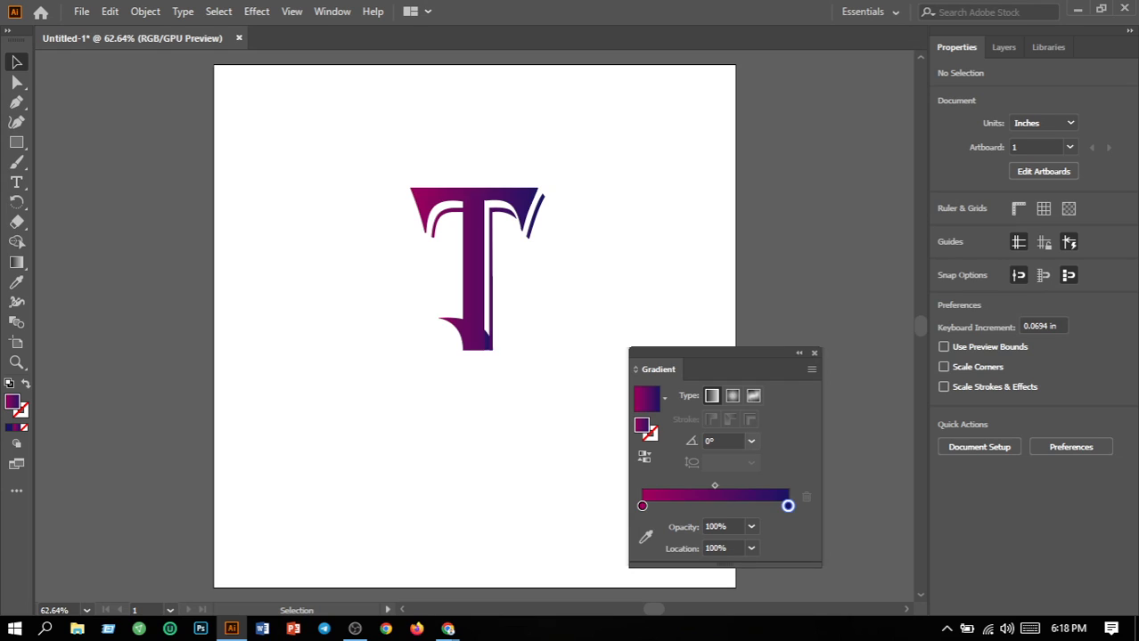
Try gradient angles of -90° and 60° with no artwork selected
{"action": "left_click", "coordinate": [752, 441]}
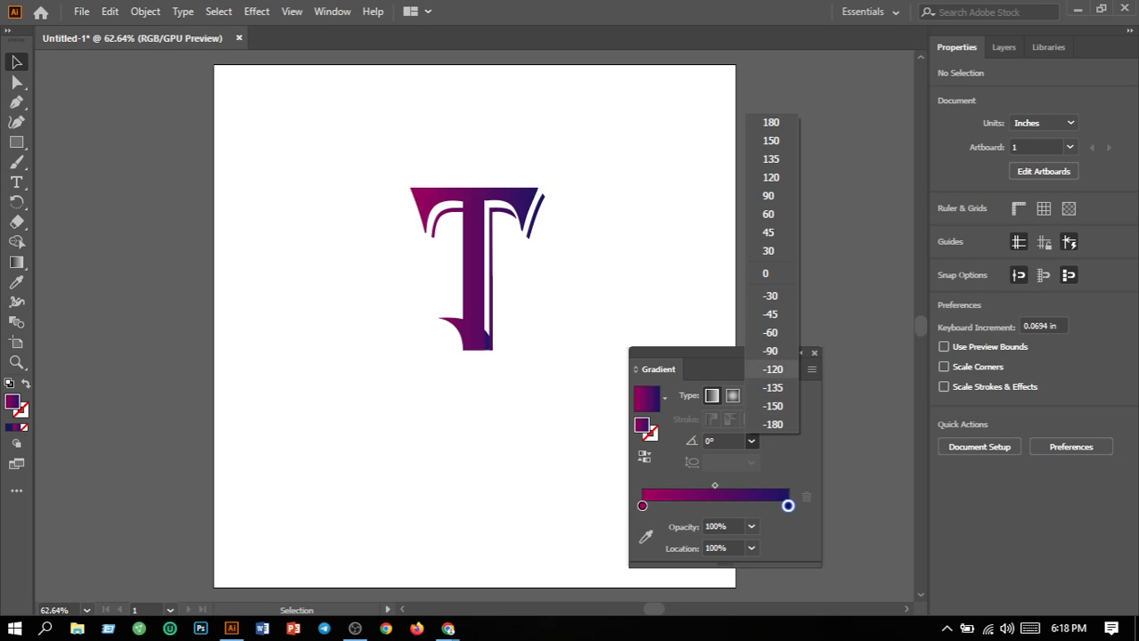
{"action": "left_click", "coordinate": [770, 351]}
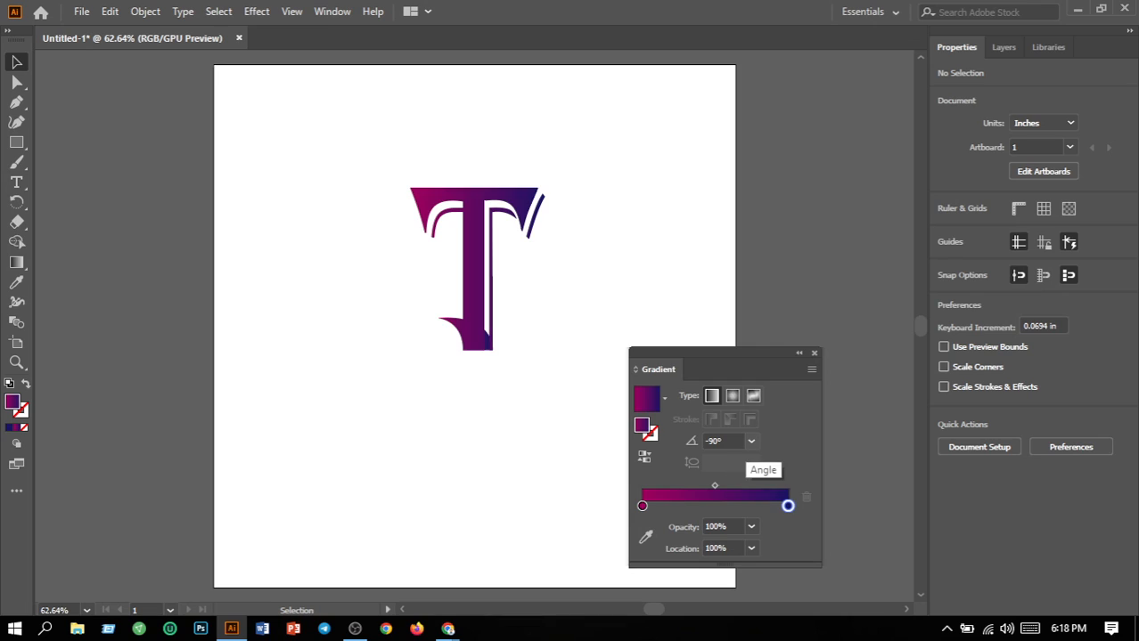
{"action": "left_click", "coordinate": [752, 440]}
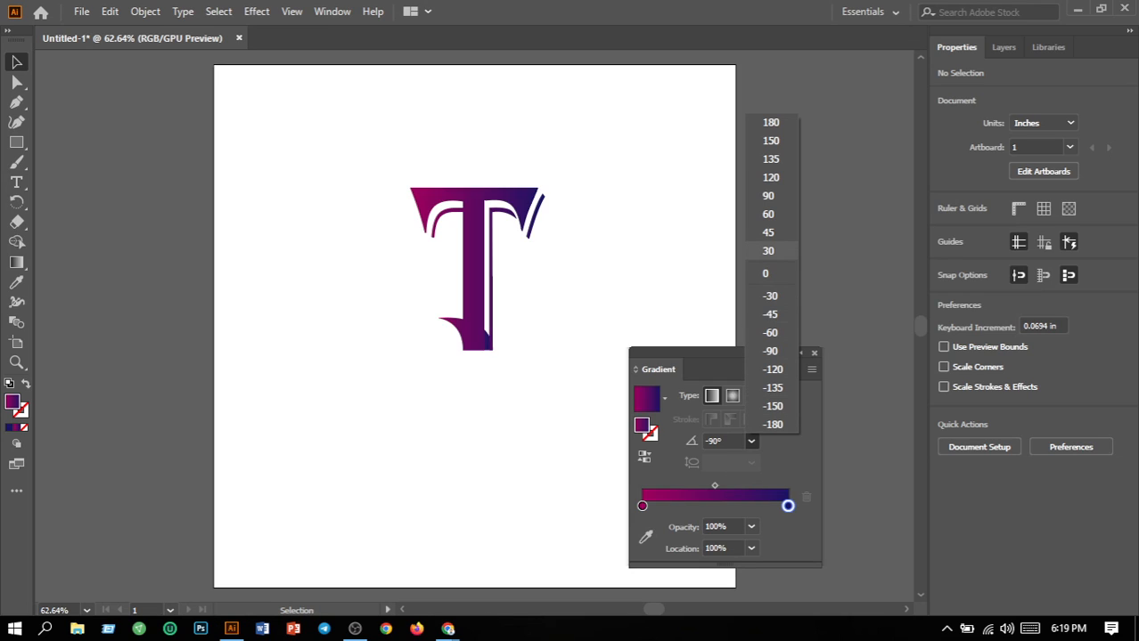
{"action": "left_click", "coordinate": [768, 215]}
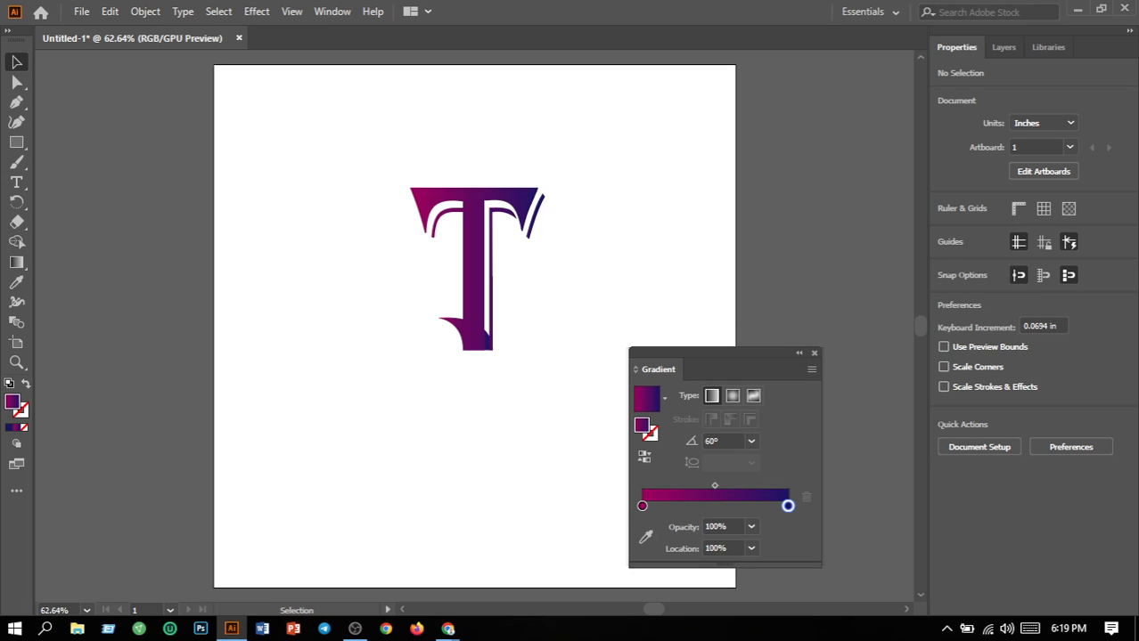
Select the T and its curved foot together and set their linear gradient angle to 135°, trying 45° first
{"action": "left_click_drag", "start_coordinate": [264, 155], "coordinate": [531, 342]}
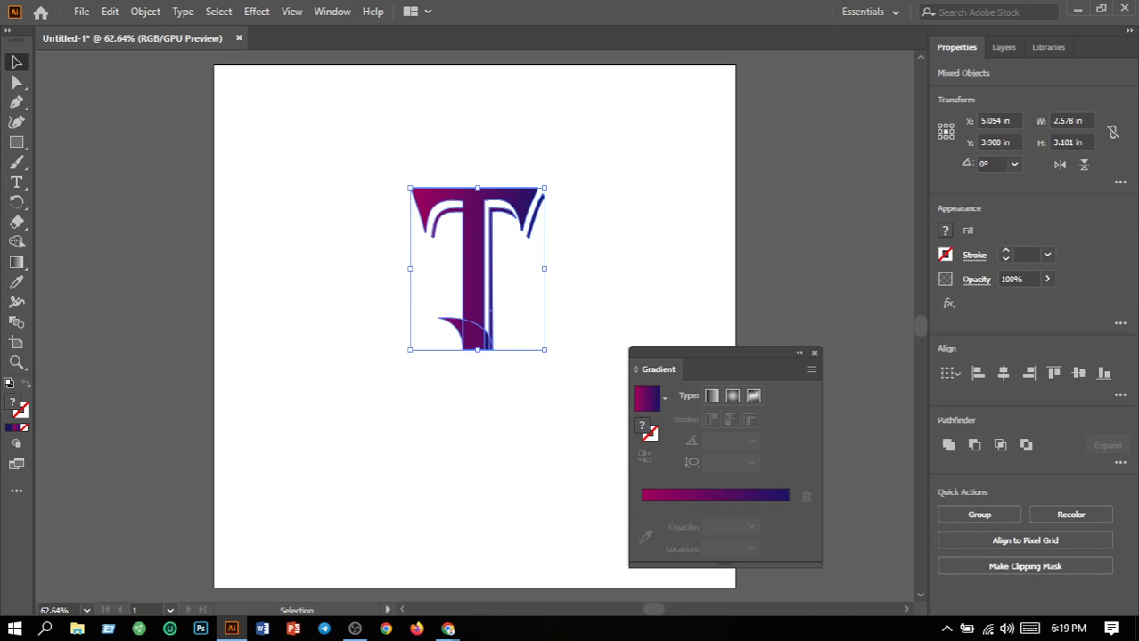
{"action": "key", "text": "ctrl+shift+a"}
{"action": "left_click_drag", "start_coordinate": [338, 166], "coordinate": [545, 271]}
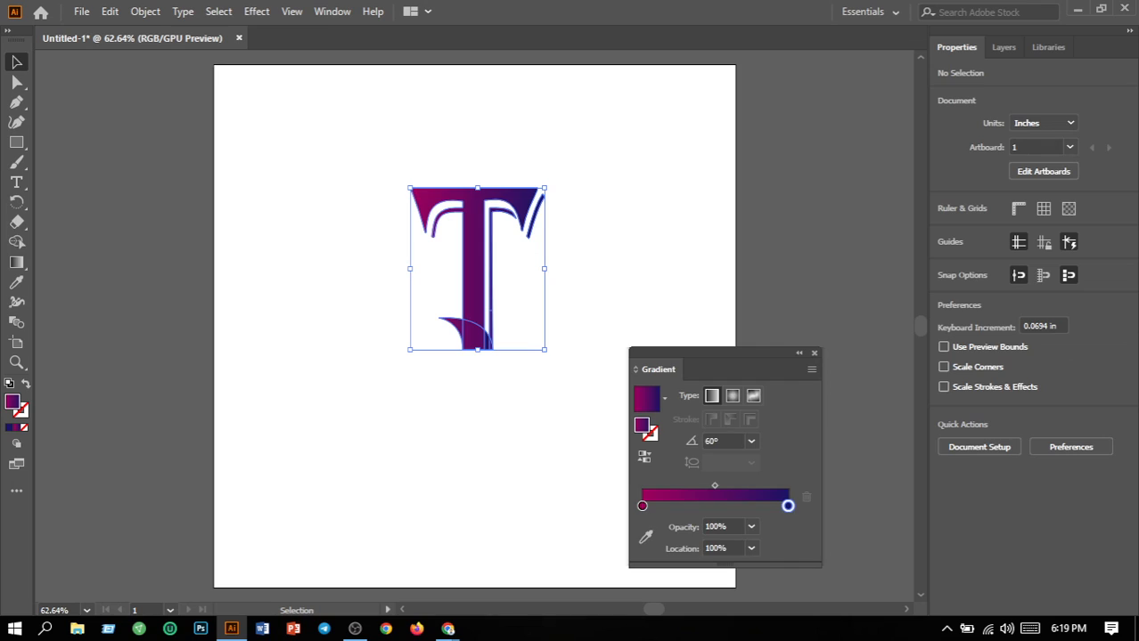
{"action": "left_click", "coordinate": [813, 353]}
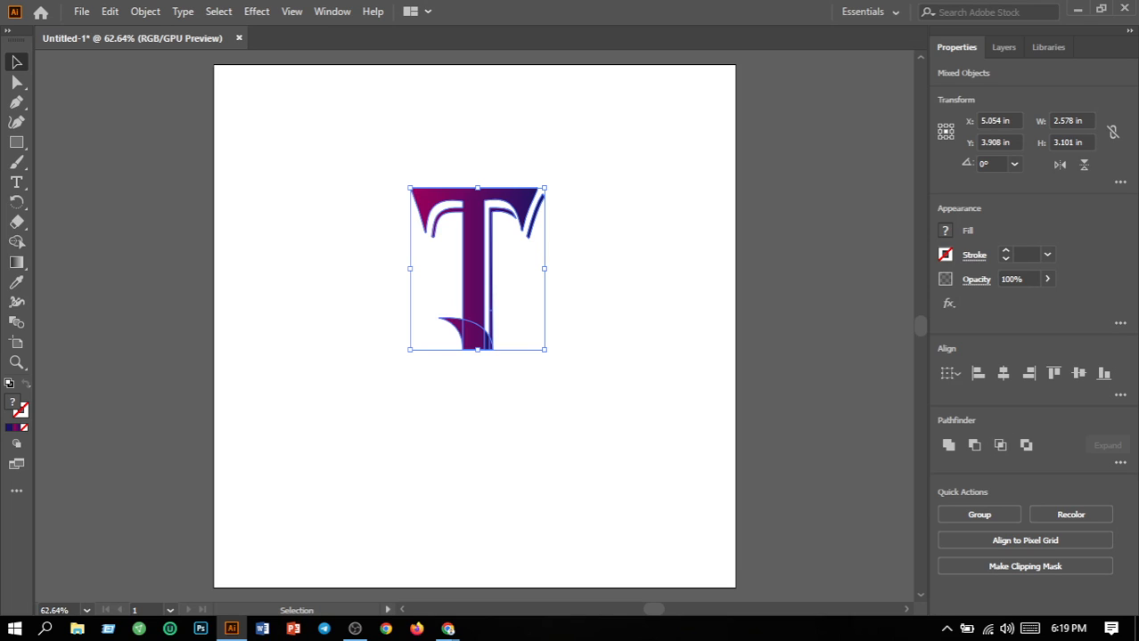
{"action": "left_click", "coordinate": [16, 263]}
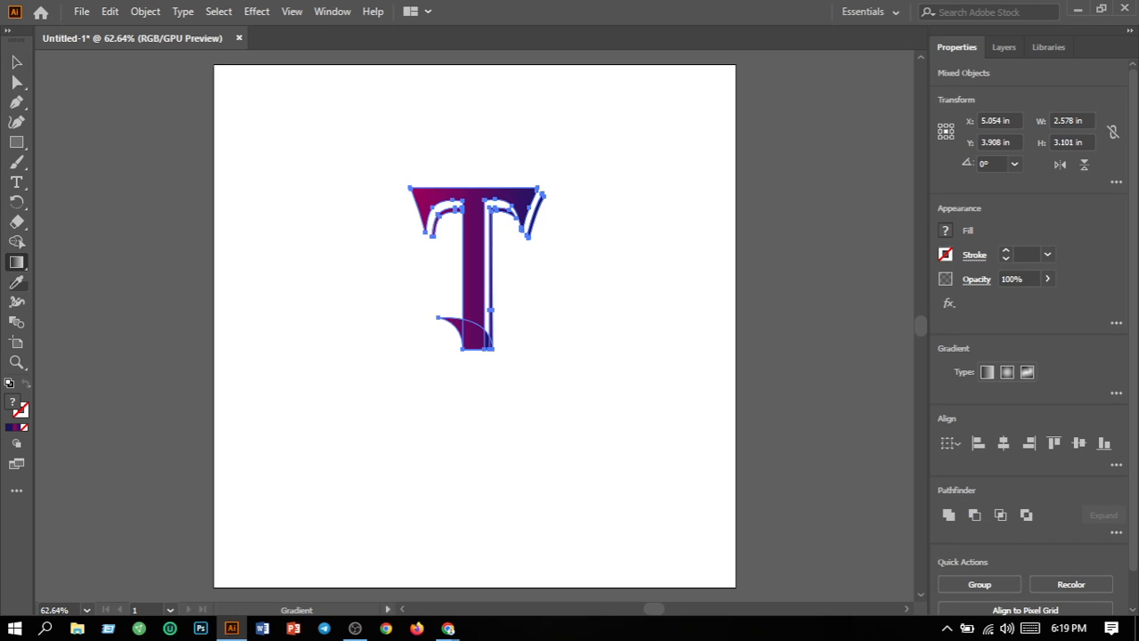
{"action": "left_click", "coordinate": [986, 372]}
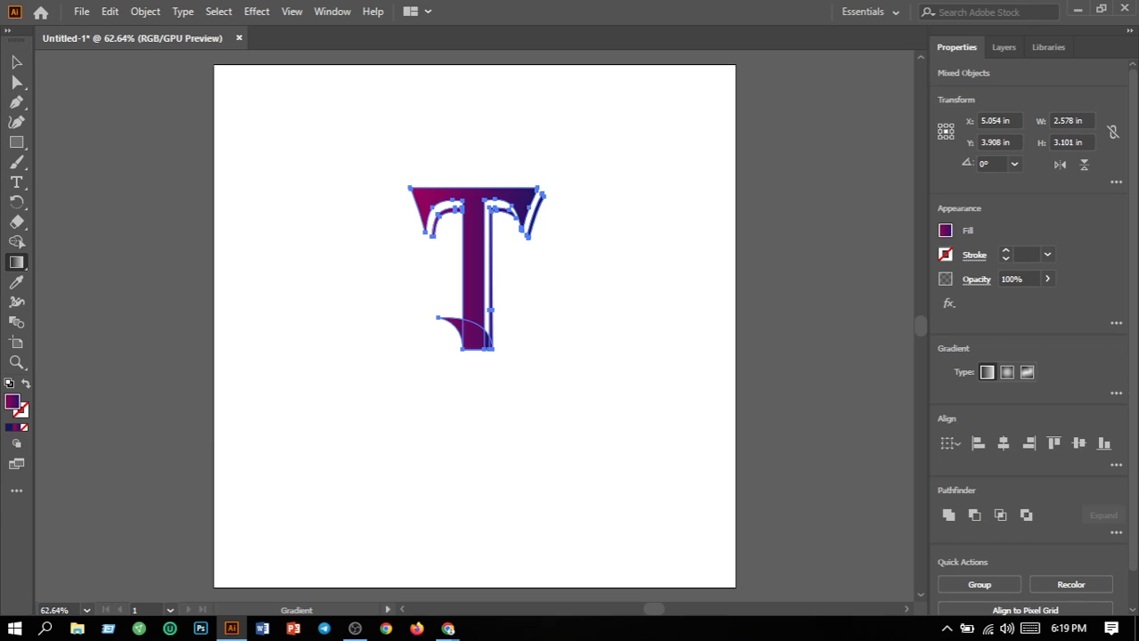
{"action": "left_click", "coordinate": [1116, 393]}
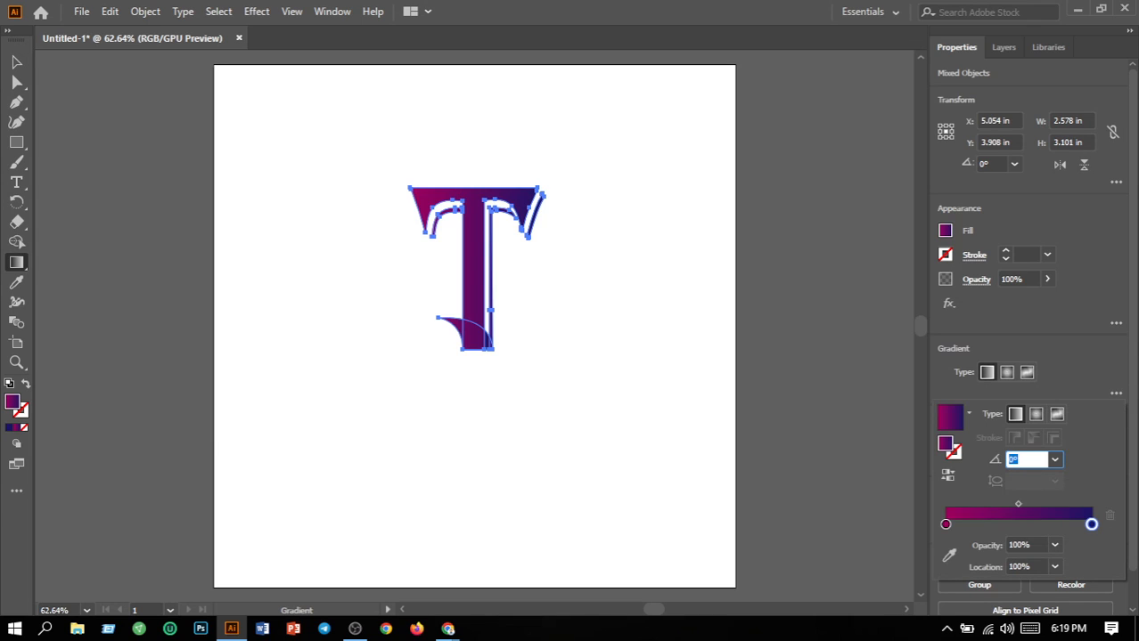
{"action": "left_click", "coordinate": [1054, 459]}
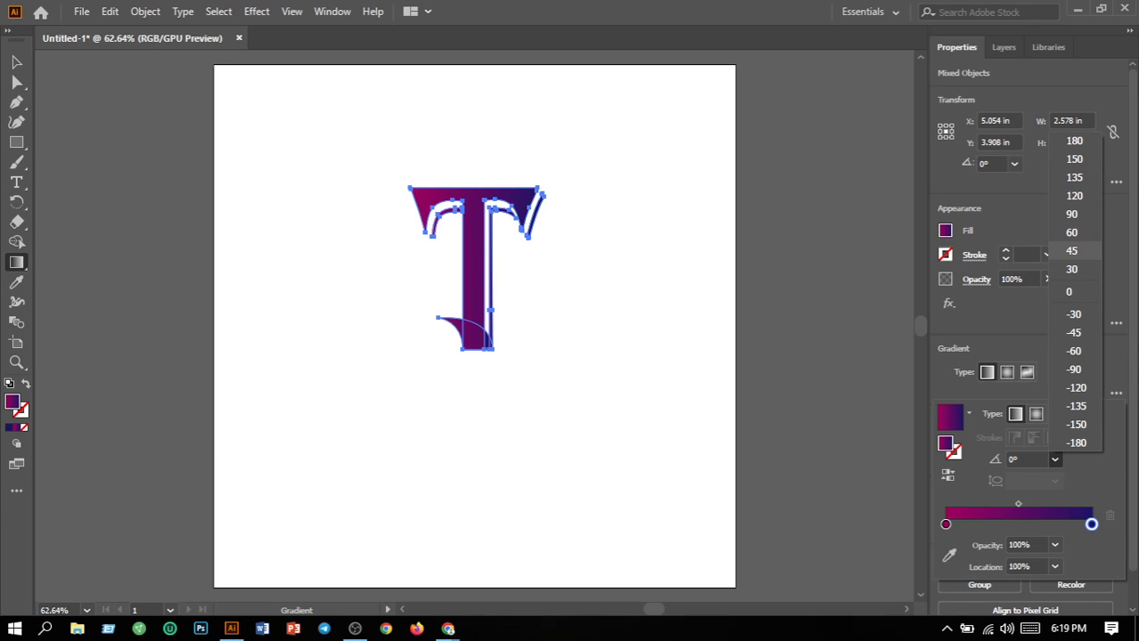
{"action": "left_click", "coordinate": [1071, 251]}
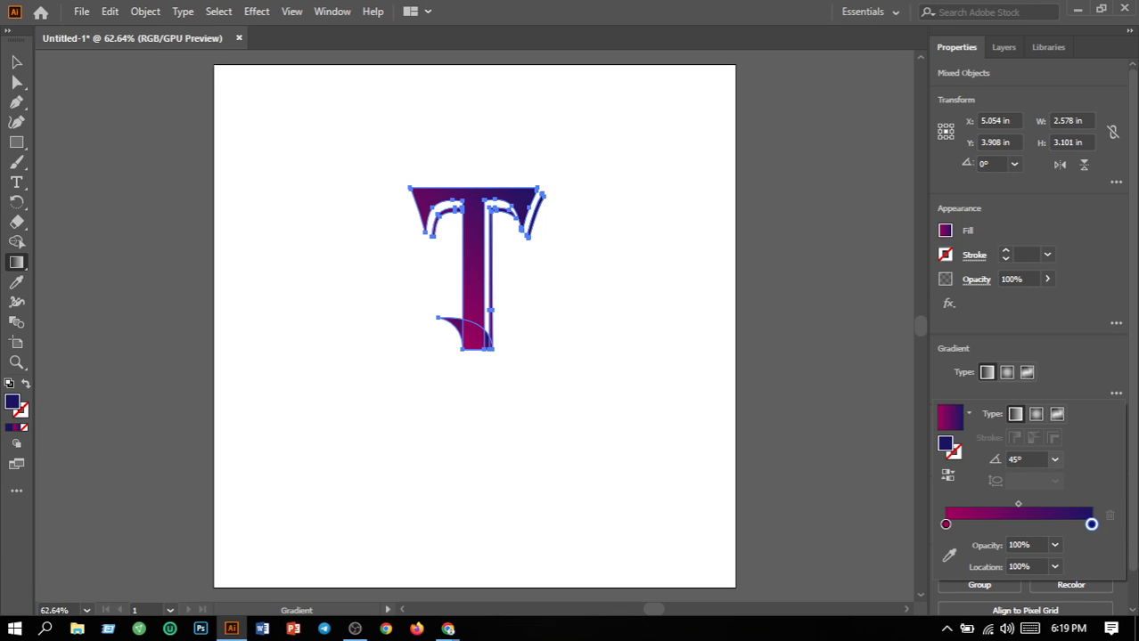
{"action": "left_click", "coordinate": [1054, 459]}
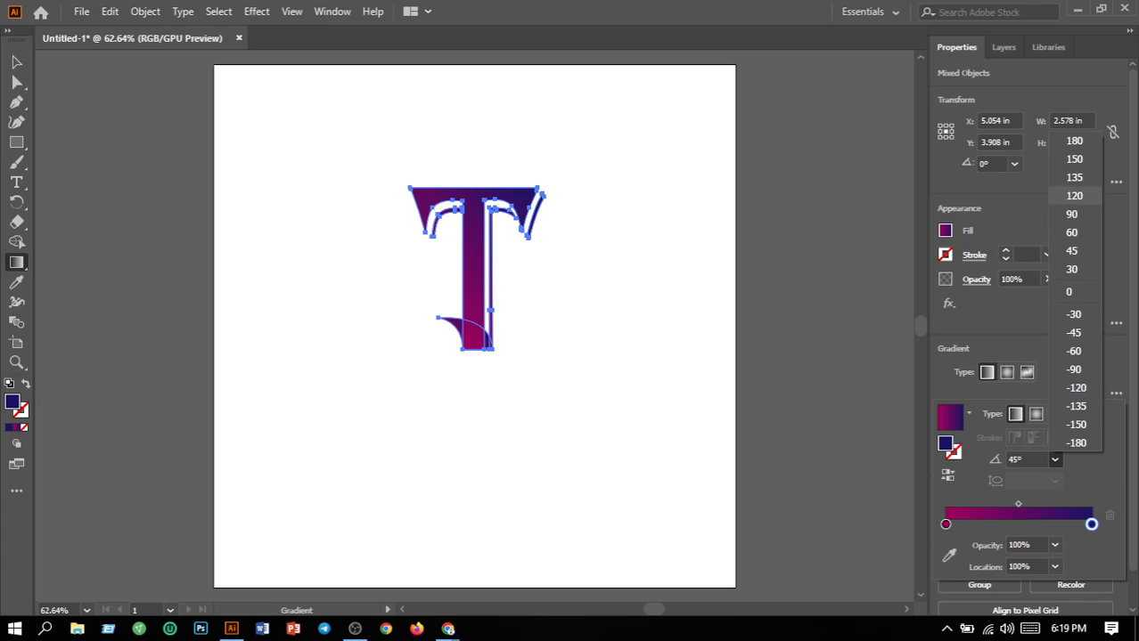
{"action": "left_click", "coordinate": [1073, 177]}
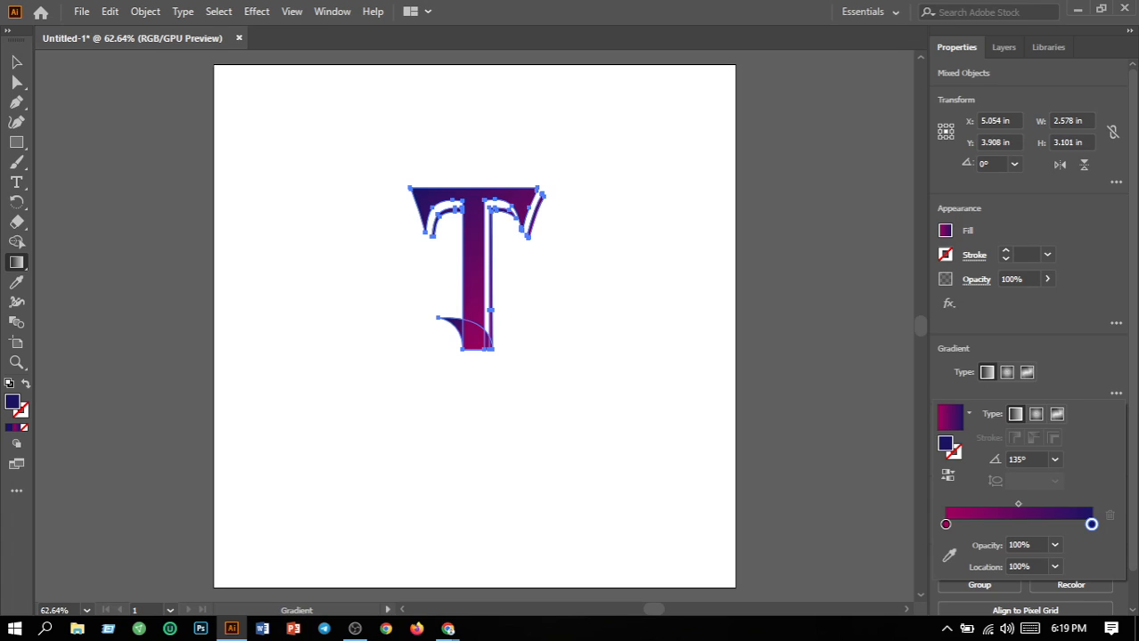
Change the gradient's magenta start stop to bright red for the T and foot
{"action": "left_click", "coordinate": [945, 524]}
{"action": "double_click", "coordinate": [945, 524]}
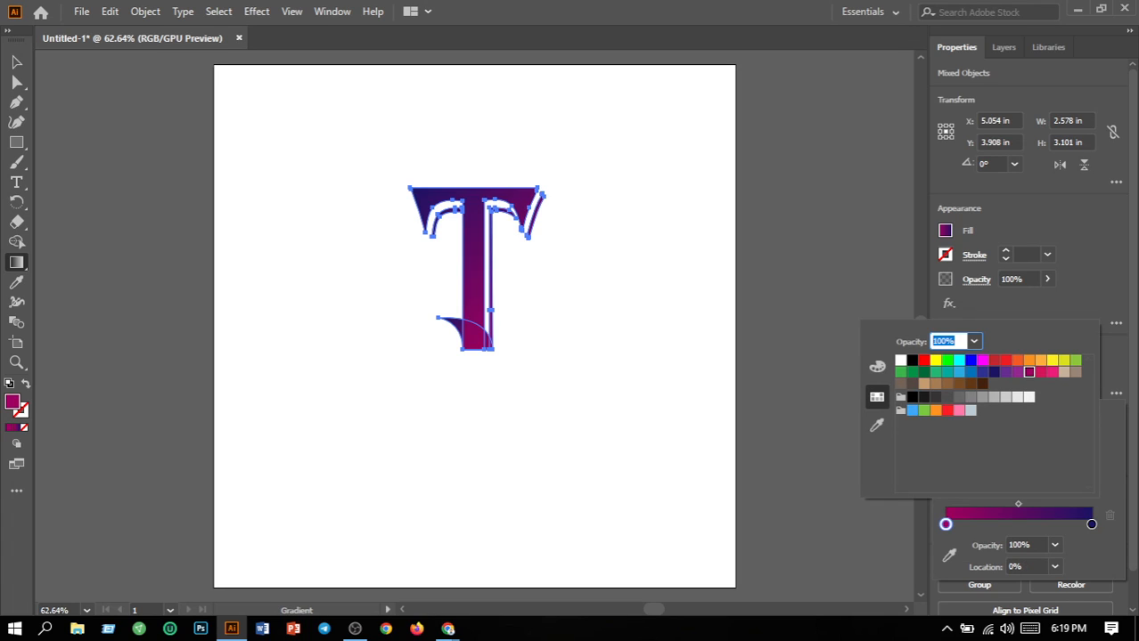
{"action": "left_click", "coordinate": [924, 360]}
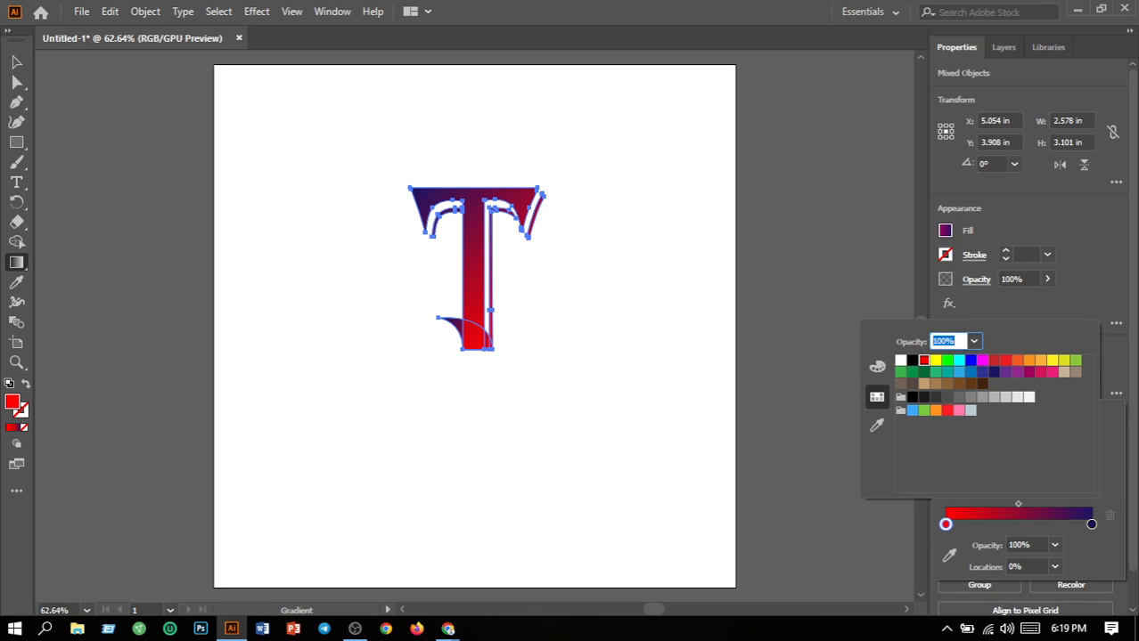
Recolor the gradient's dark blue end stop to indigo blue after trying purple and medium blue swatches, and deselect the artwork
{"action": "double_click", "coordinate": [1091, 525]}
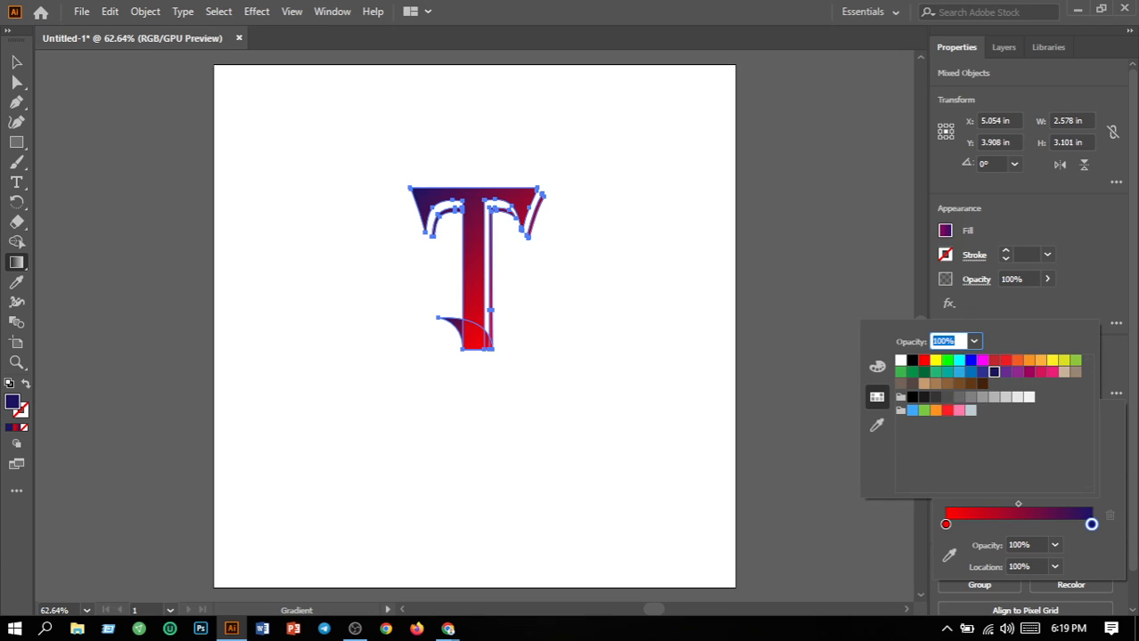
{"action": "left_click", "coordinate": [1005, 372]}
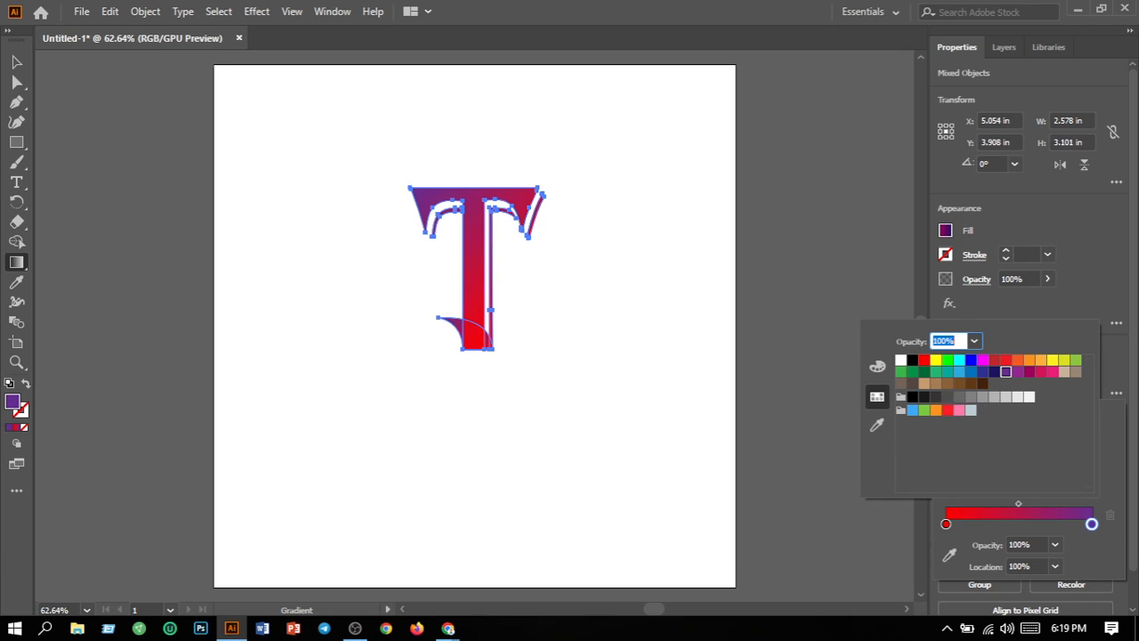
{"action": "left_click", "coordinate": [994, 373]}
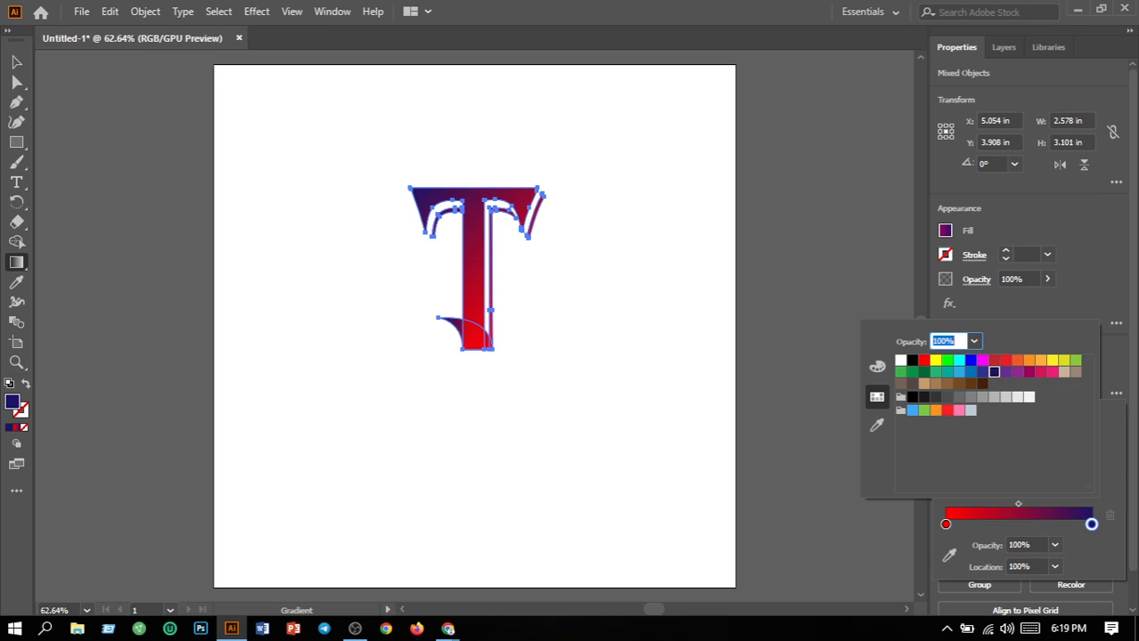
{"action": "left_click", "coordinate": [971, 372]}
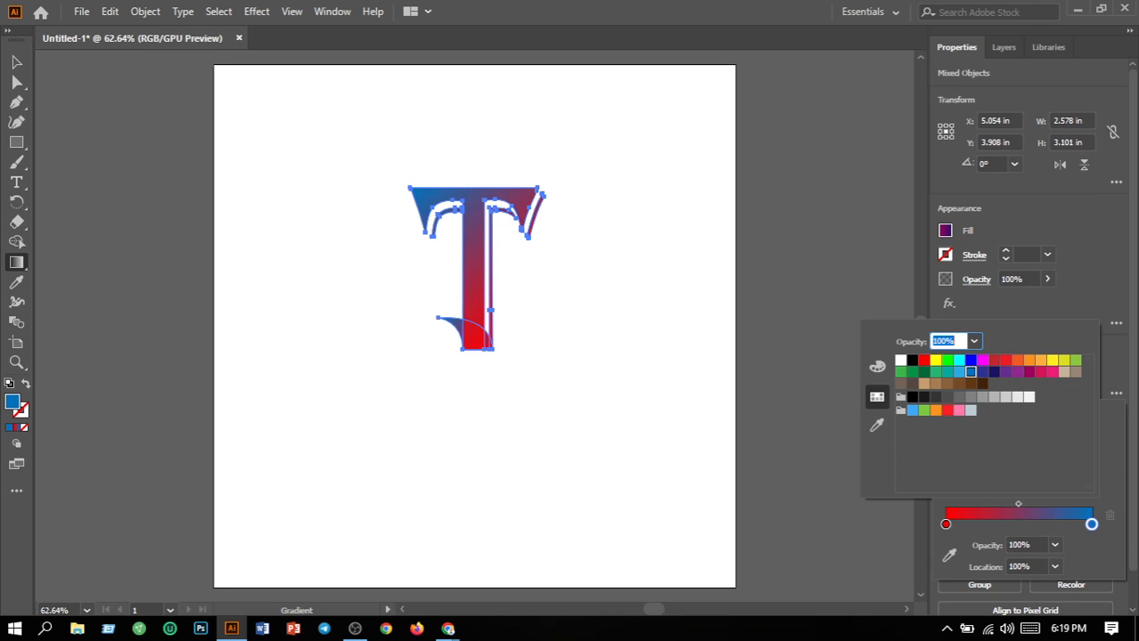
{"action": "left_click", "coordinate": [982, 372]}
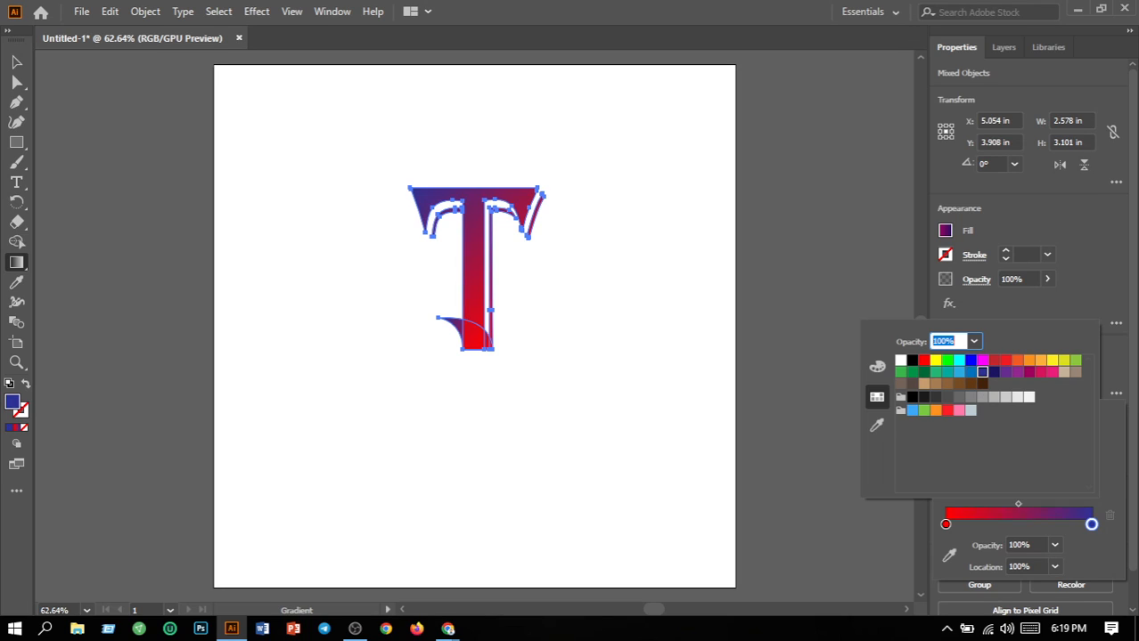
{"action": "key", "text": "Escape"}
{"action": "key", "text": "Escape"}
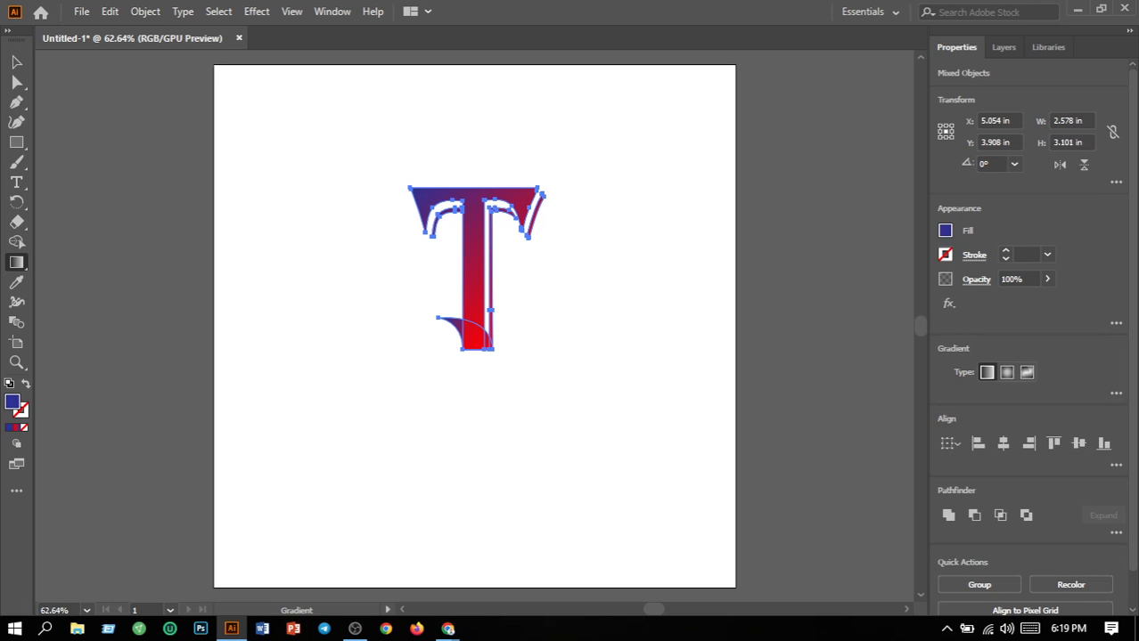
{"action": "key", "text": "v"}
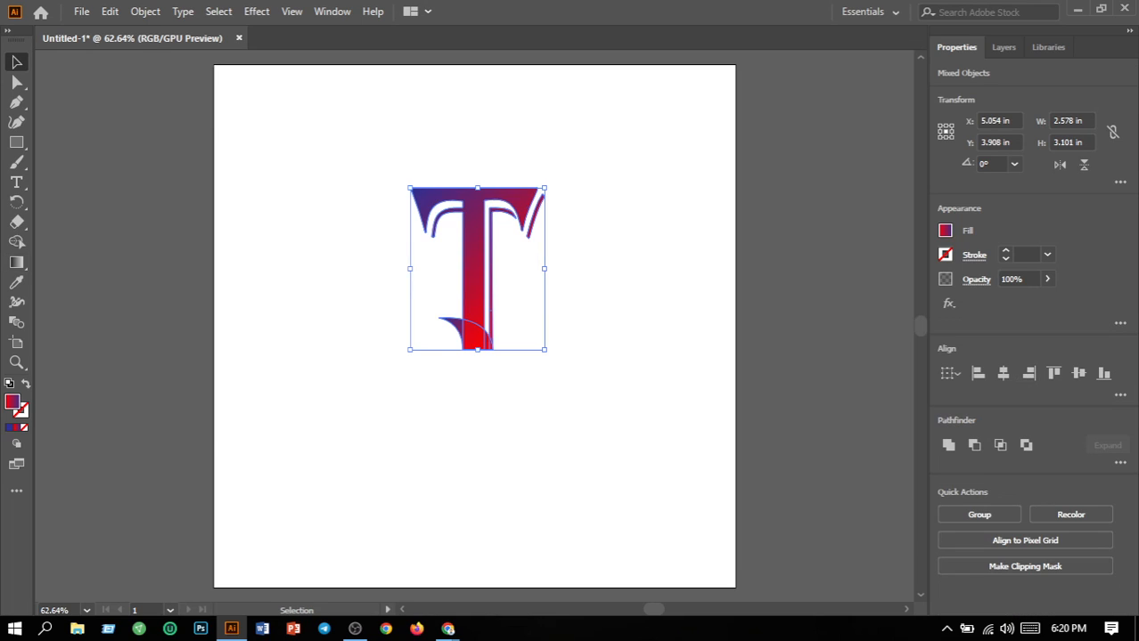
{"action": "key", "text": "ctrl+shift+a"}
Move the T together with its curved foot to the upper-right corner of the artboard and deselect it
{"action": "mouse_move", "coordinate": [232, 629]}
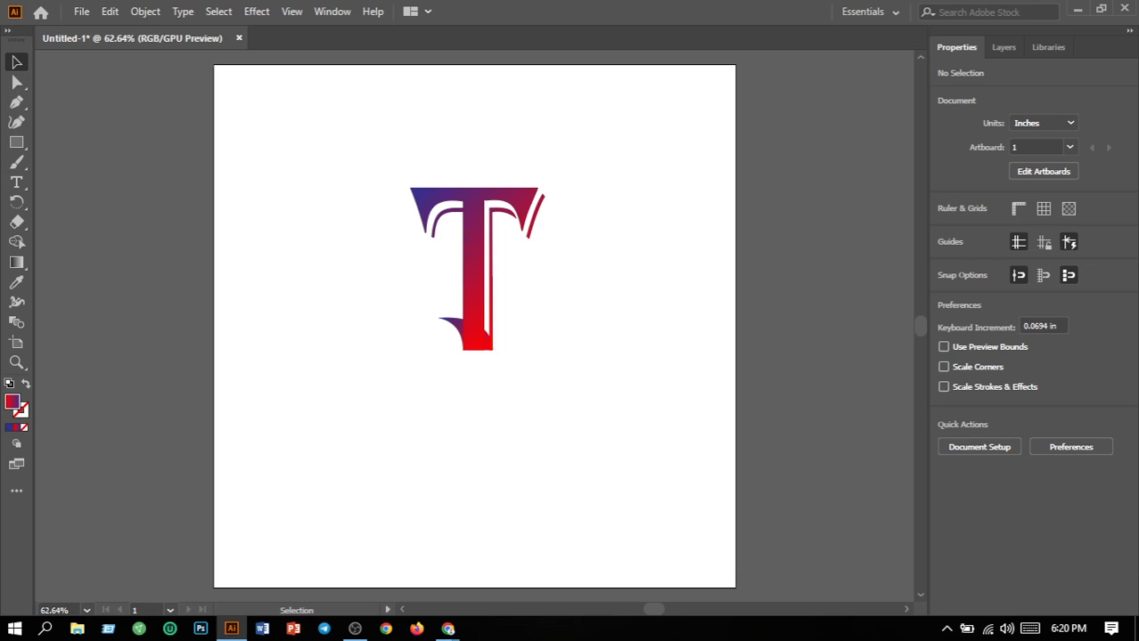
{"action": "left_click_drag", "start_coordinate": [328, 114], "coordinate": [620, 399]}
{"action": "left_click_drag", "start_coordinate": [351, 141], "coordinate": [604, 391]}
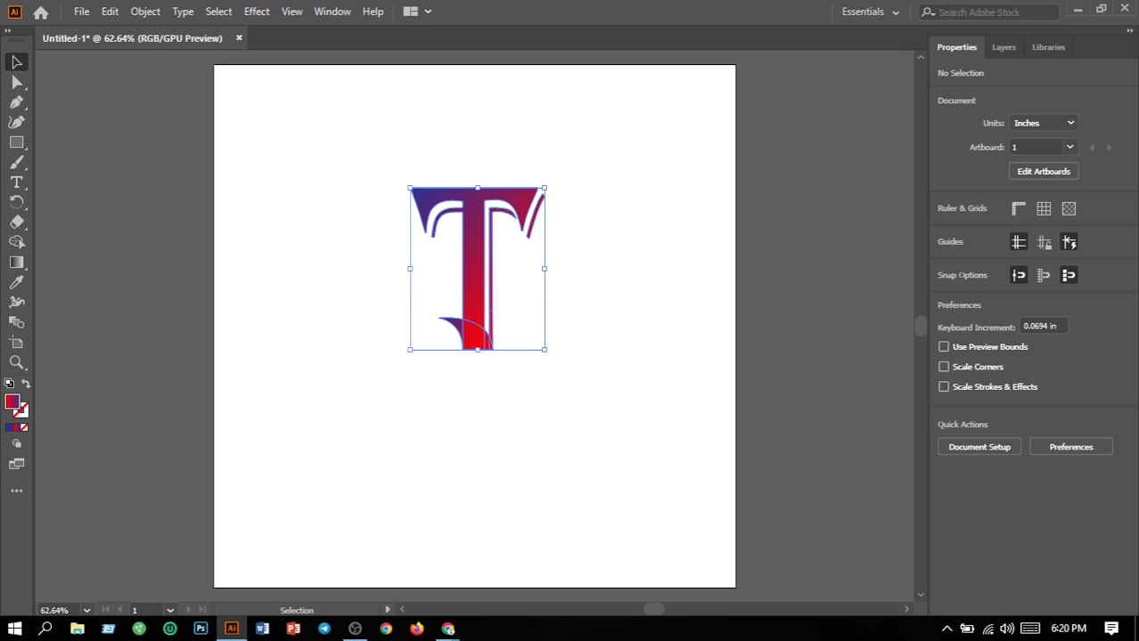
{"action": "left_click_drag", "start_coordinate": [486, 241], "coordinate": [648, 131]}
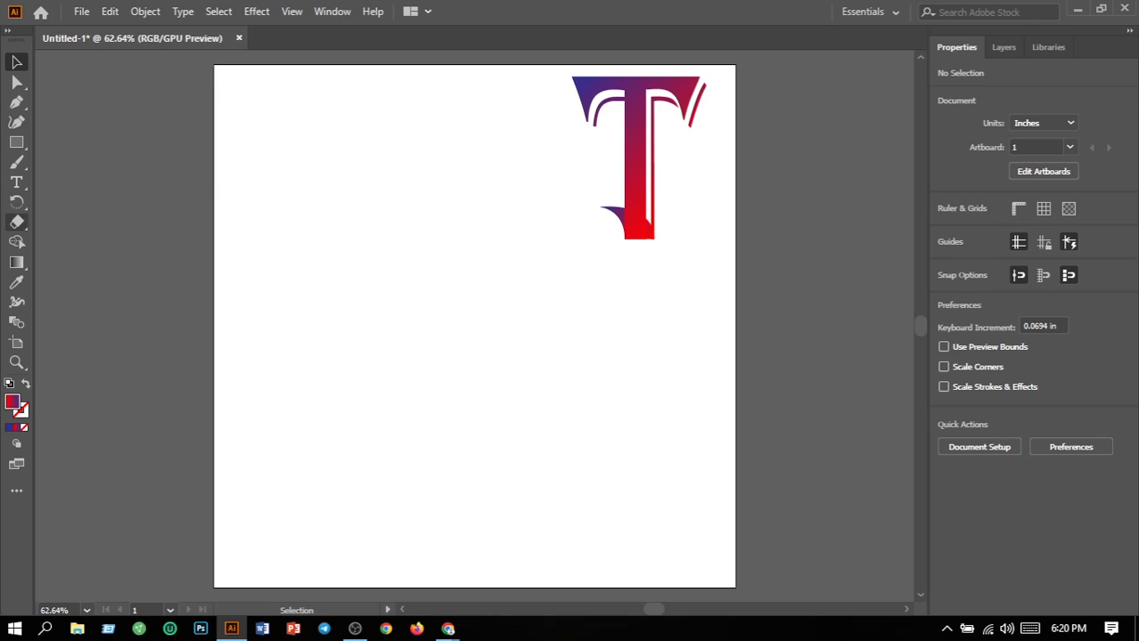
Add a text letter "A" in Algerian Regular, 300 pt, in the upper middle of the artboard
{"action": "left_click", "coordinate": [16, 182]}
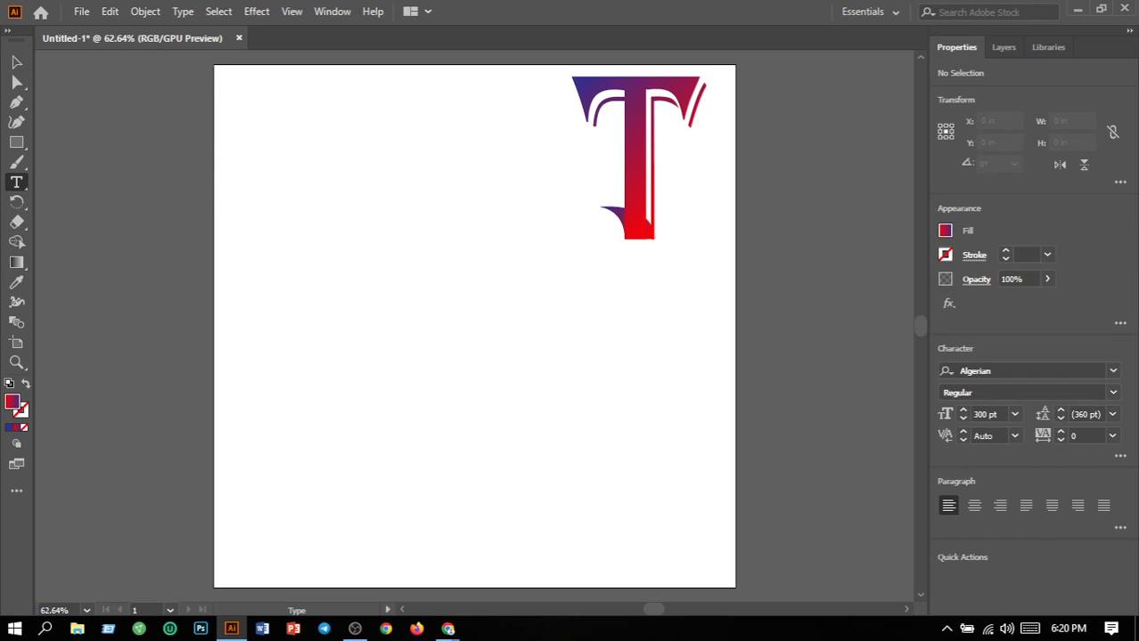
{"action": "left_click", "coordinate": [407, 312]}
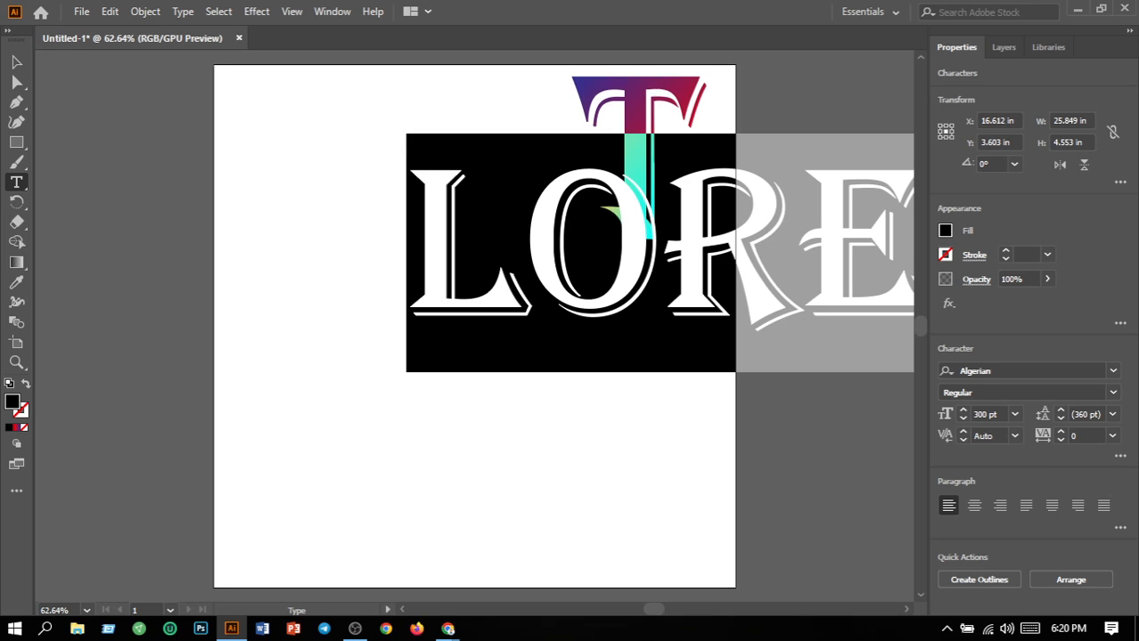
{"action": "type", "text": "A"}
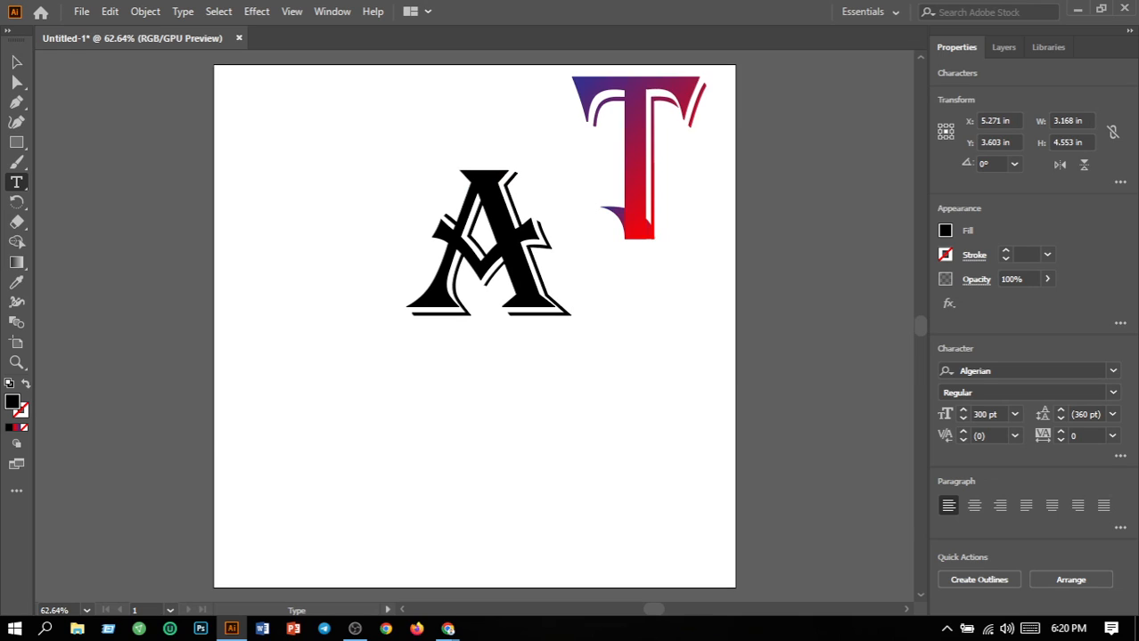
Change the letter A's font from Algerian to Parchment
{"action": "key", "text": "ctrl+a"}
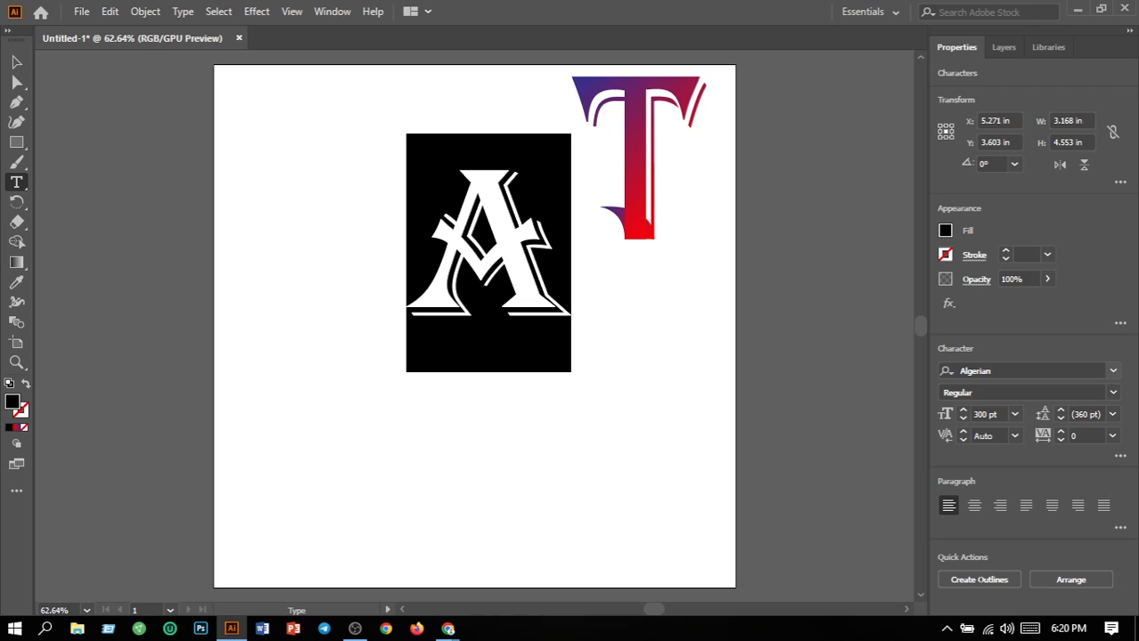
{"action": "left_click", "coordinate": [1033, 371]}
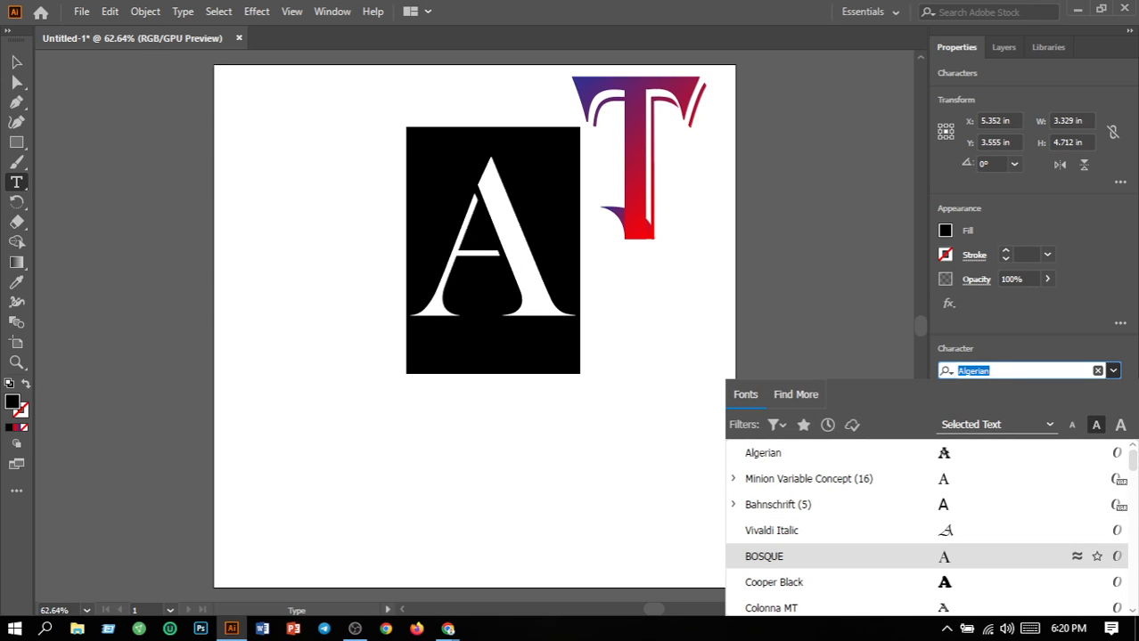
{"action": "scroll", "coordinate": [927, 526], "scroll_direction": "down", "scroll_amount": 2}
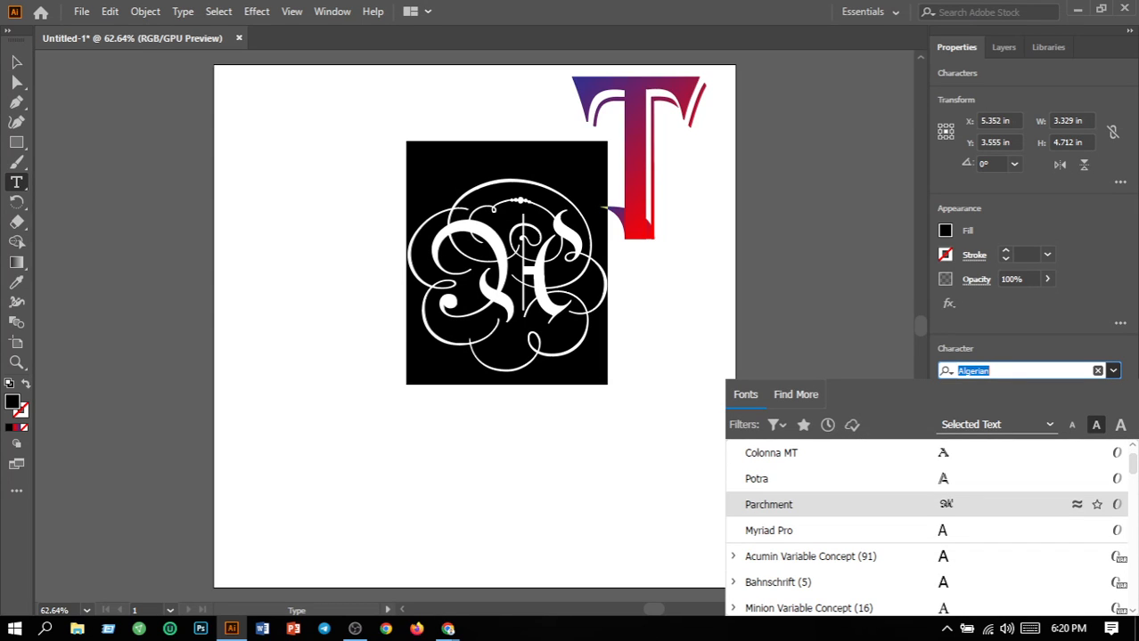
{"action": "left_click", "coordinate": [784, 504]}
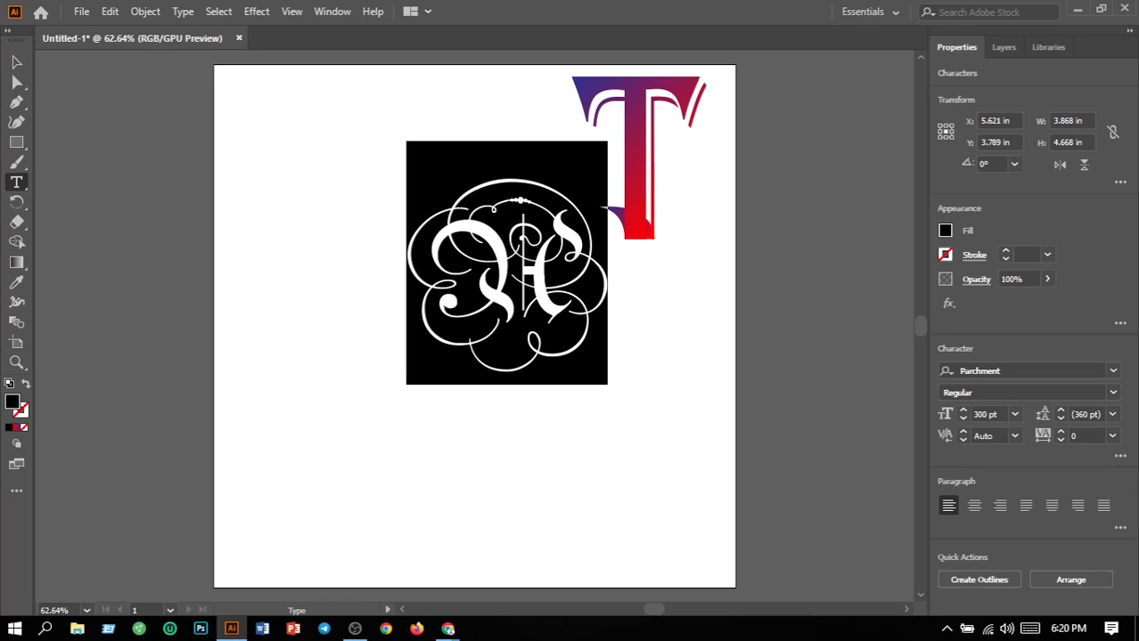
Move the ornate letter A down and slightly left to the middle of the artboard, and deselect it
{"action": "left_click", "coordinate": [16, 62]}
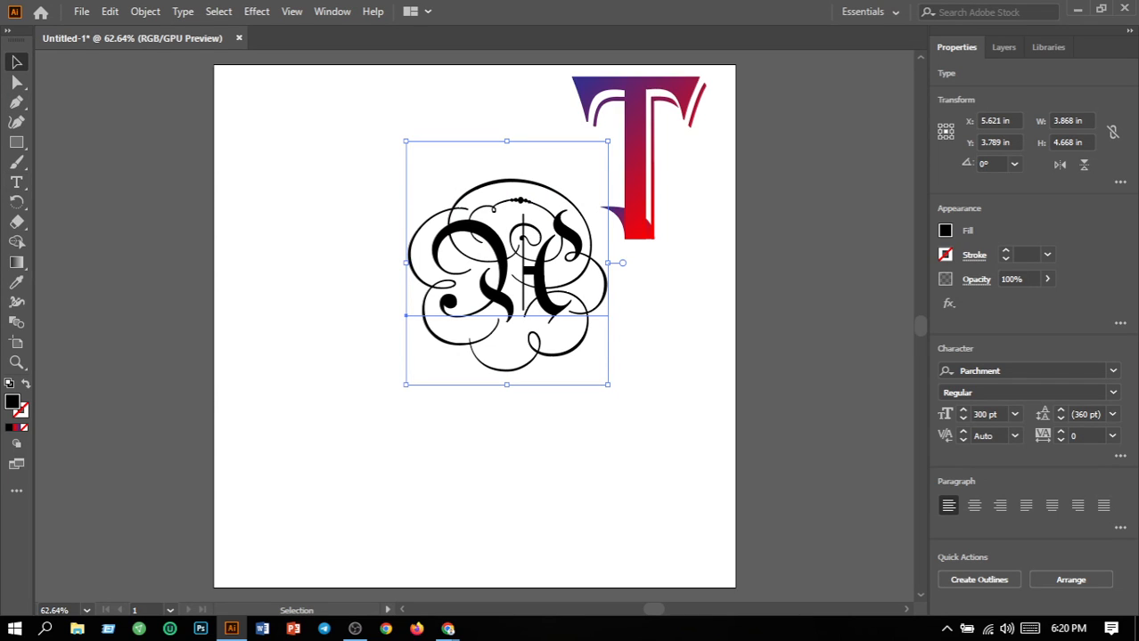
{"action": "left_click_drag", "start_coordinate": [554, 255], "coordinate": [524, 372]}
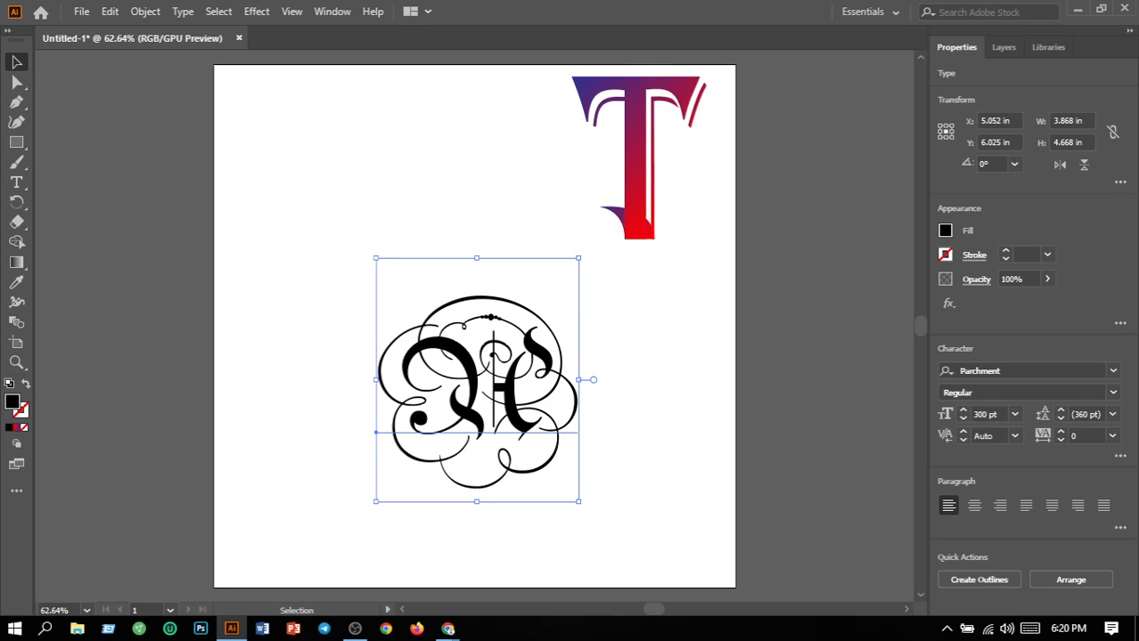
{"action": "key", "text": "ctrl+shift+a"}
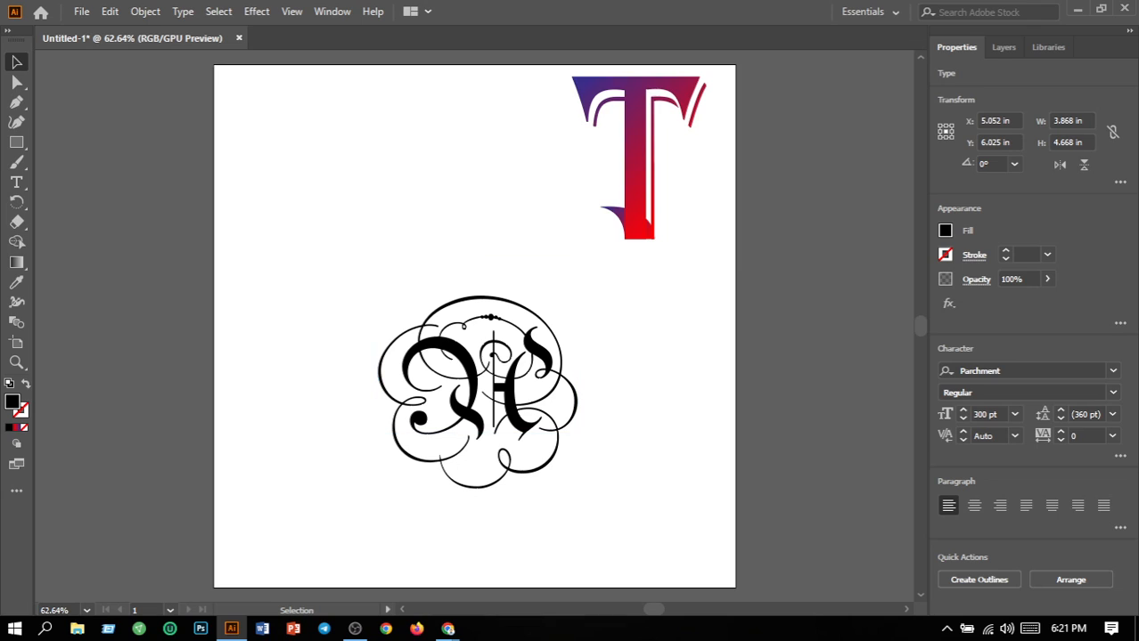
{"action": "left_click_drag", "start_coordinate": [486, 419], "coordinate": [466, 358]}
{"action": "key", "text": "ctrl+shift+a"}
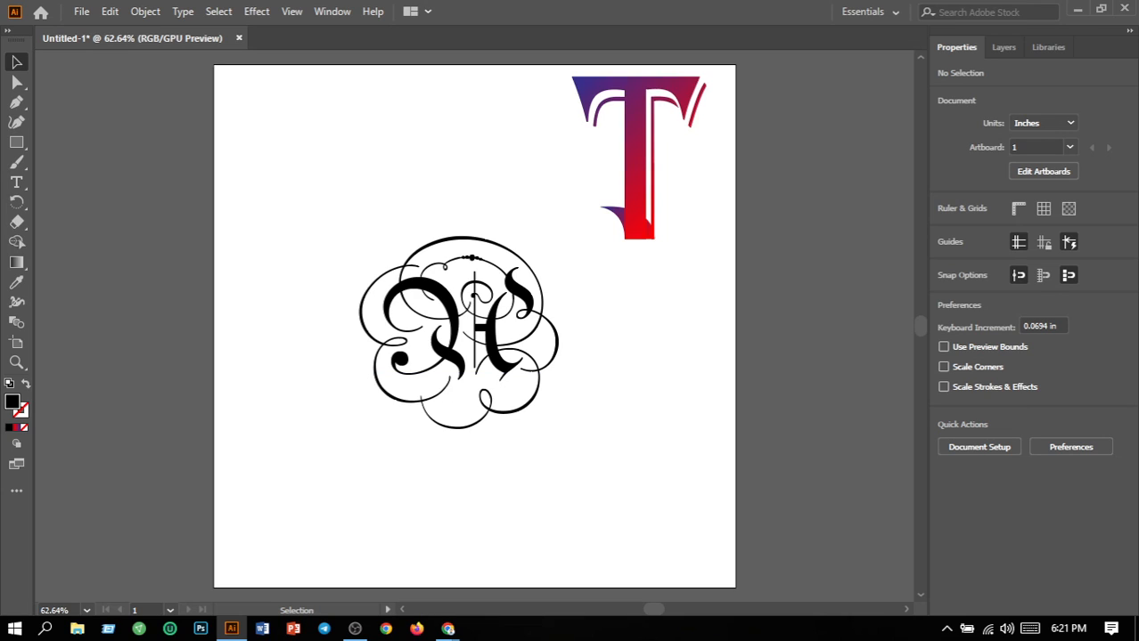
Convert the letter A to outlines, ungroup the result and deselect it
{"action": "key", "text": "ctrl+equal"}
{"action": "key", "text": "ctrl+equal"}
{"action": "key", "text": "ctrl+equal"}
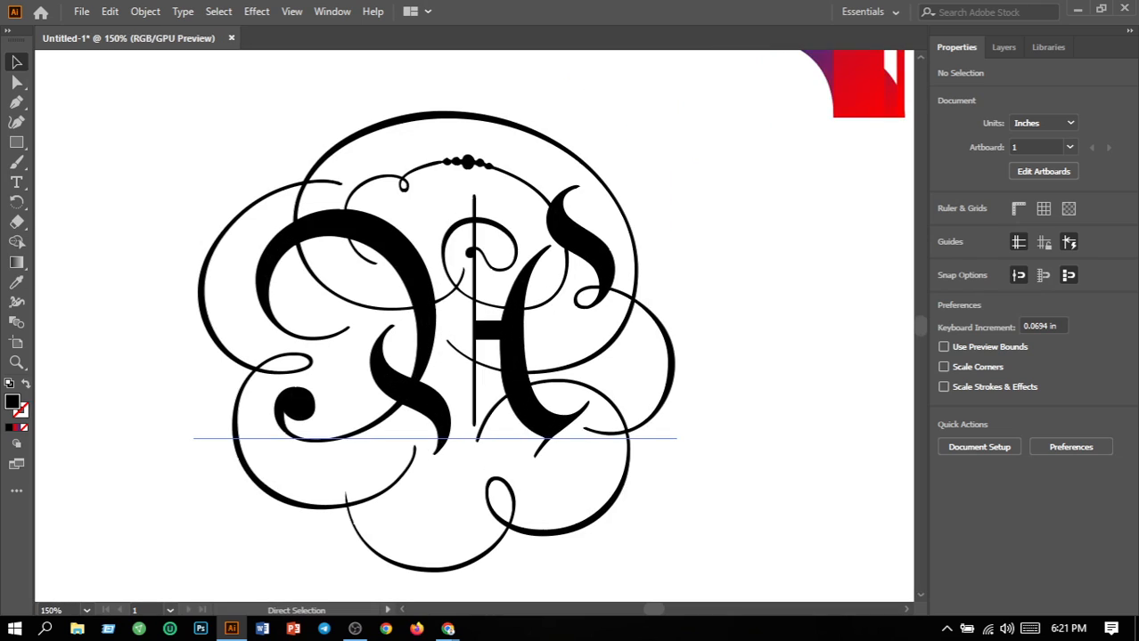
{"action": "key", "text": "ctrl+equal"}
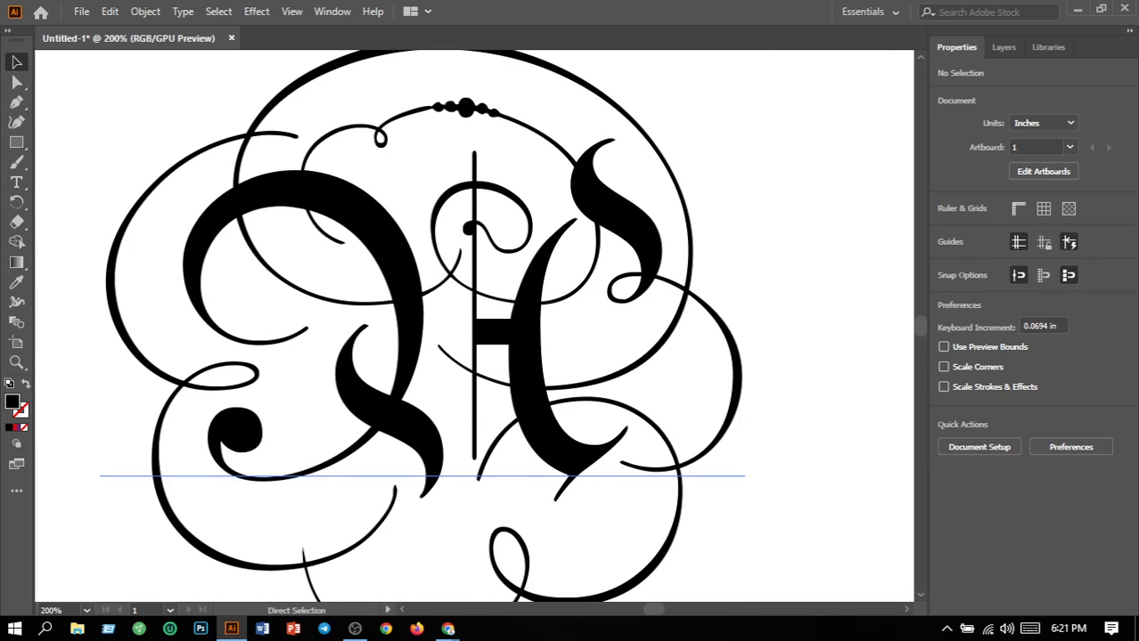
{"action": "key", "text": "ctrl+minus"}
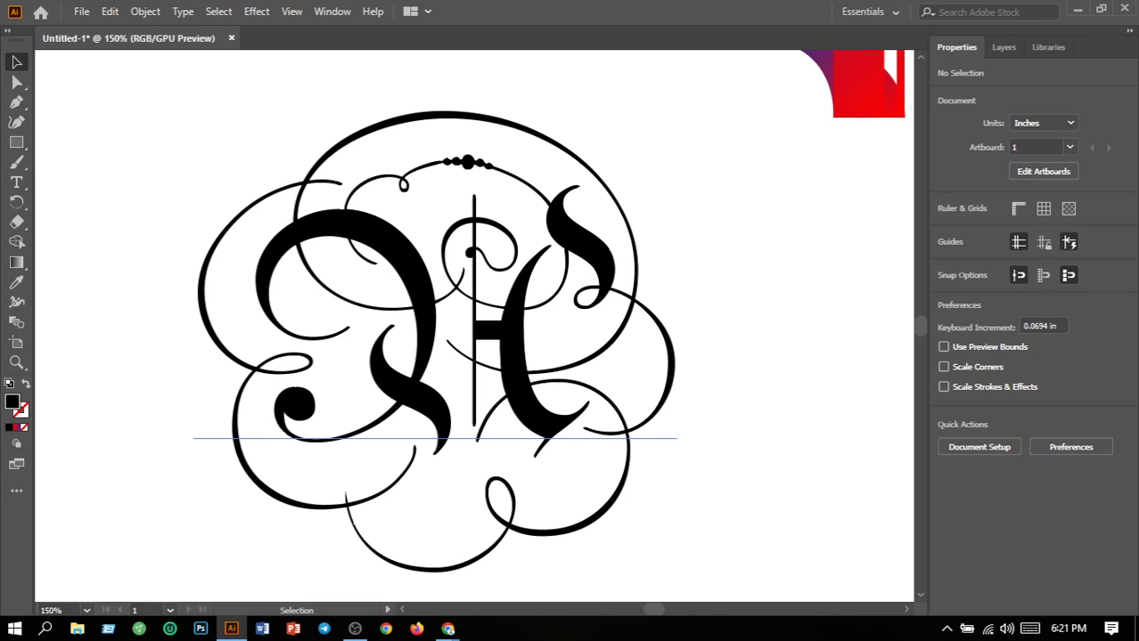
{"action": "left_click", "coordinate": [430, 339]}
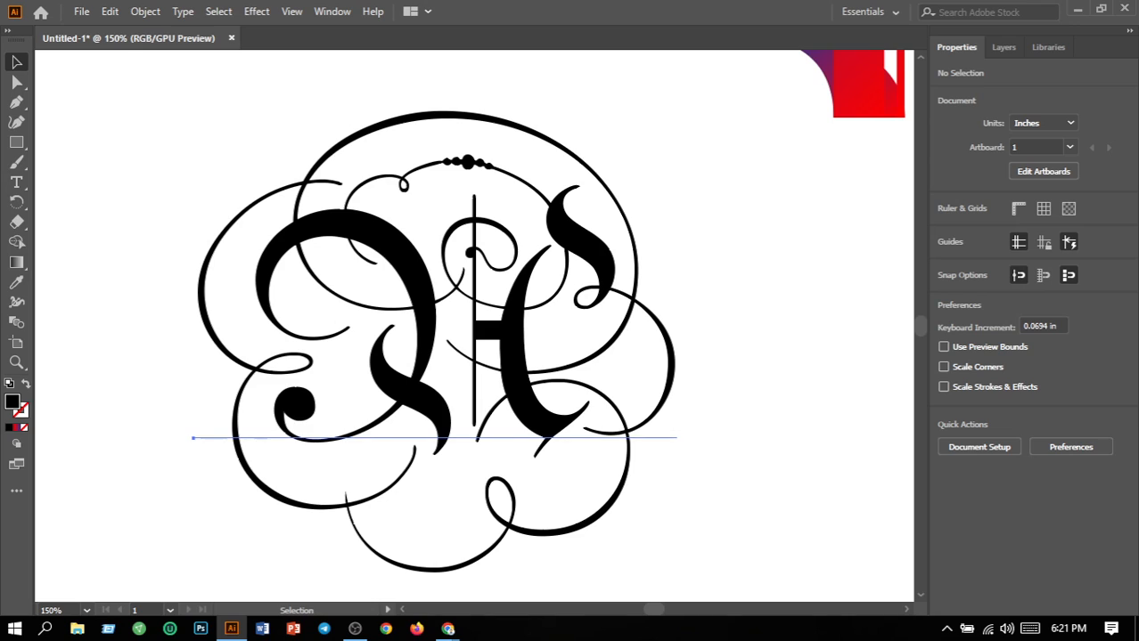
{"action": "left_click", "coordinate": [182, 12]}
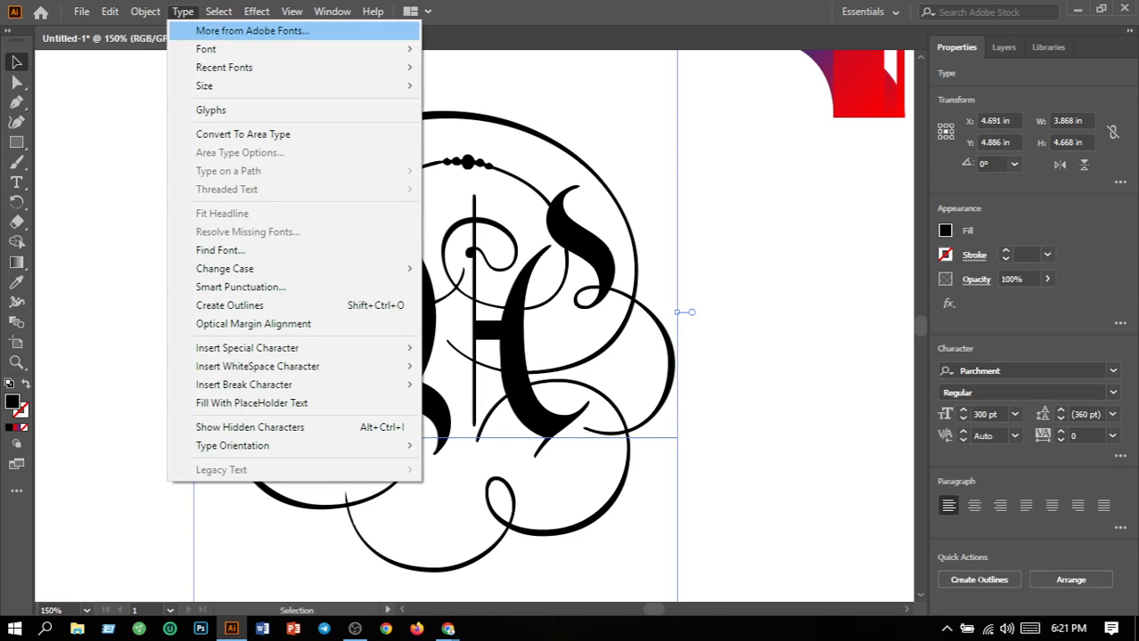
{"action": "left_click", "coordinate": [230, 305]}
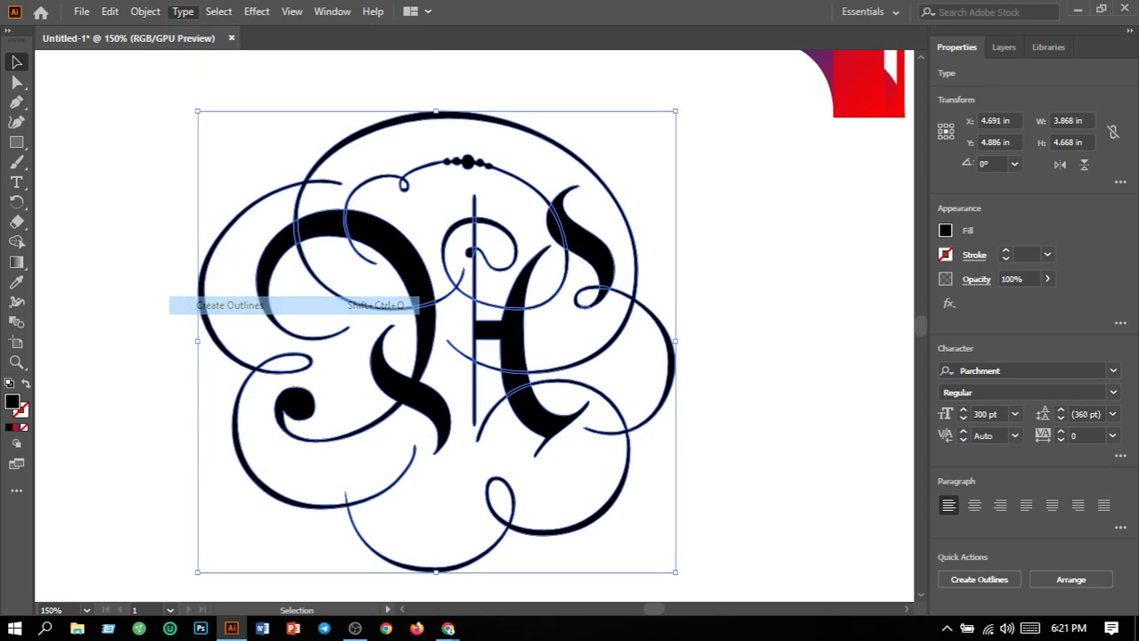
{"action": "left_click", "coordinate": [145, 11]}
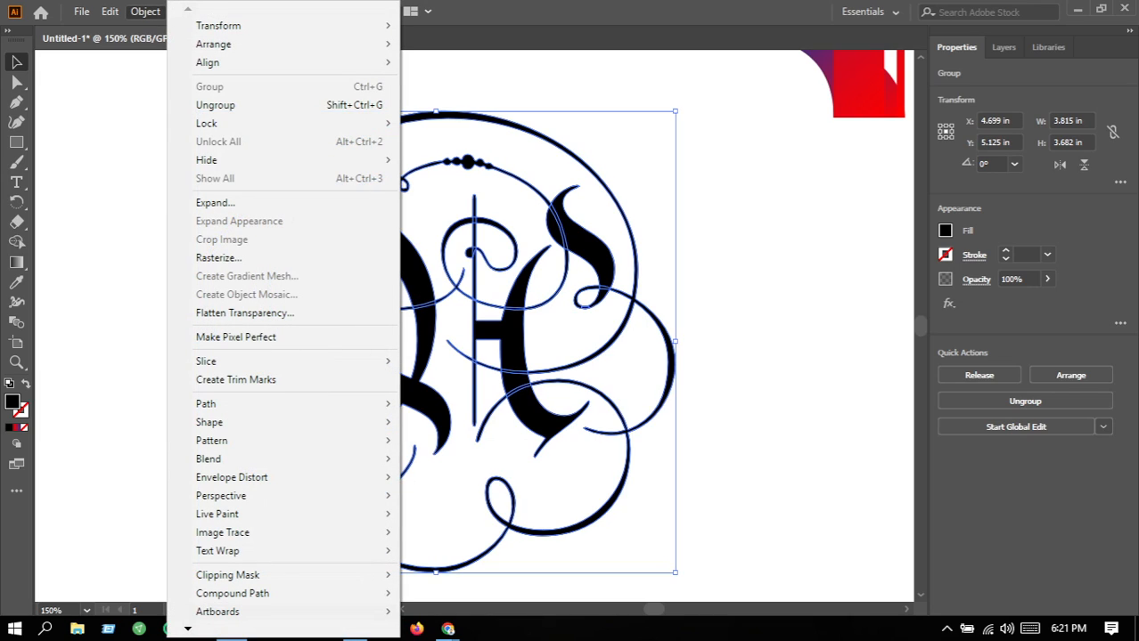
{"action": "left_click", "coordinate": [215, 105]}
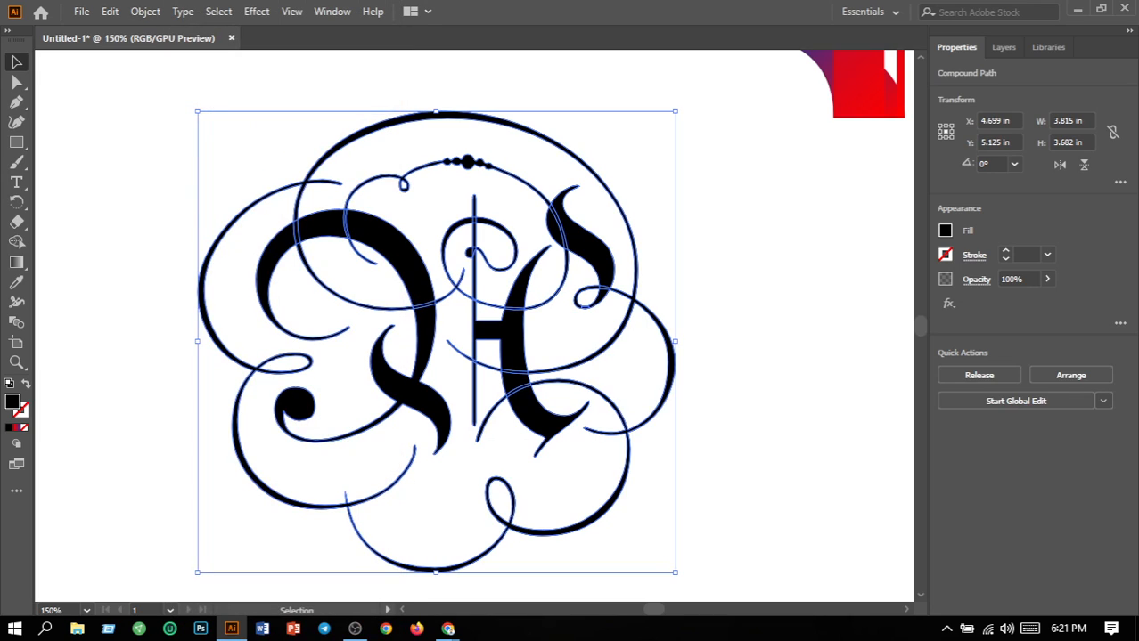
{"action": "key", "text": "ctrl+shift+a"}
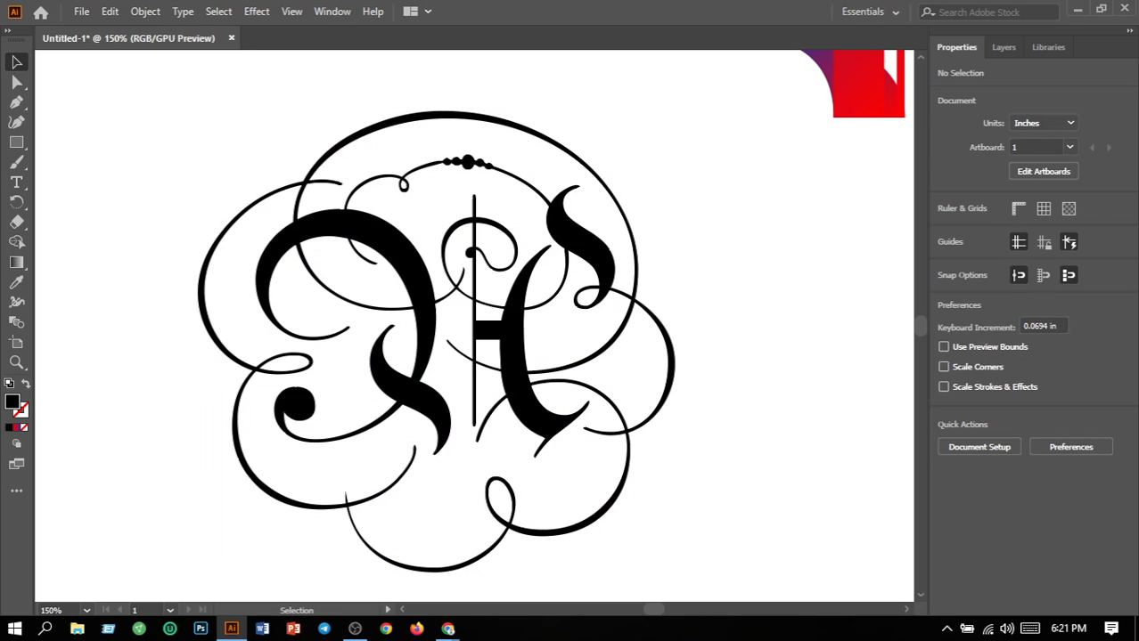
Try to trace a closed, straight-sided Pen outline with no fill around the small S-shaped stroke at the A's lower left
{"action": "left_click", "coordinate": [16, 102]}
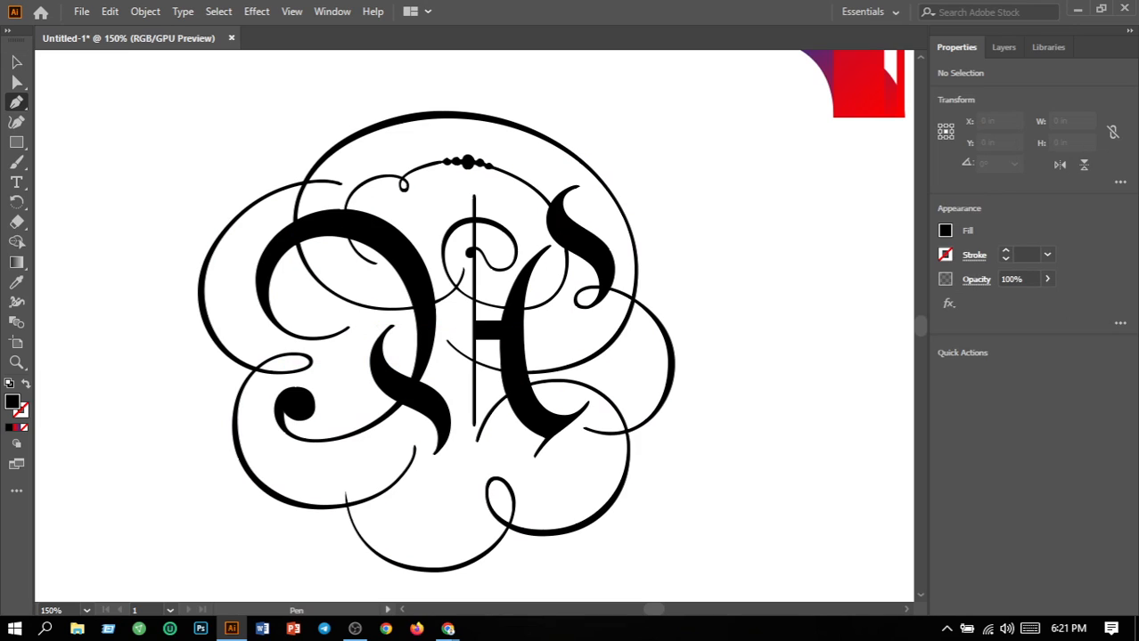
{"action": "left_click_drag", "start_coordinate": [379, 315], "coordinate": [396, 401]}
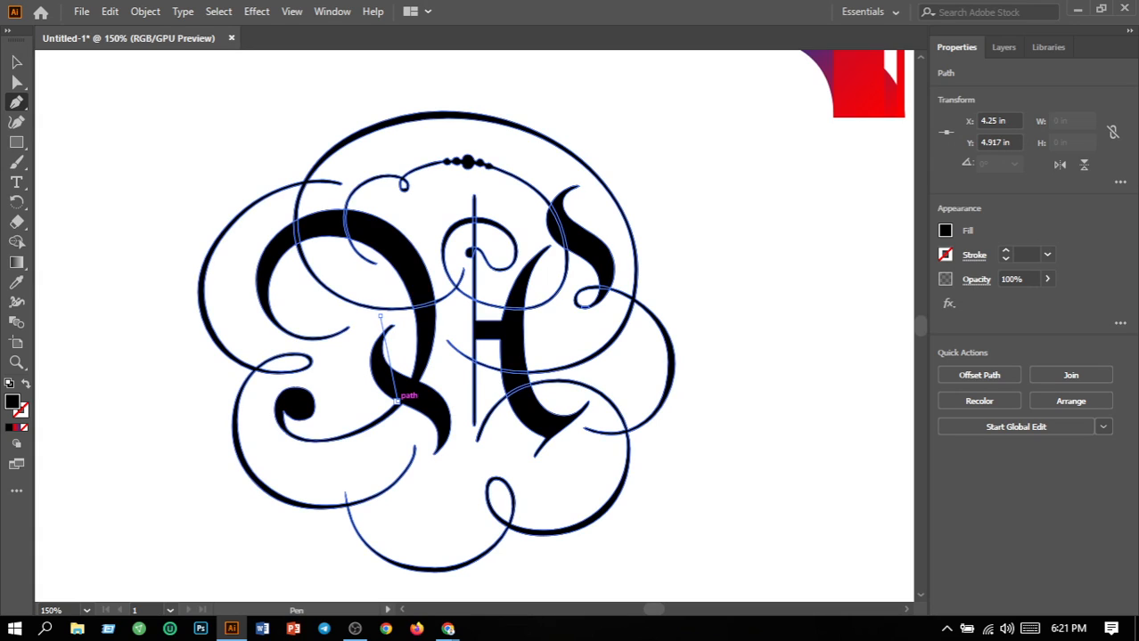
{"action": "left_click", "coordinate": [397, 401]}
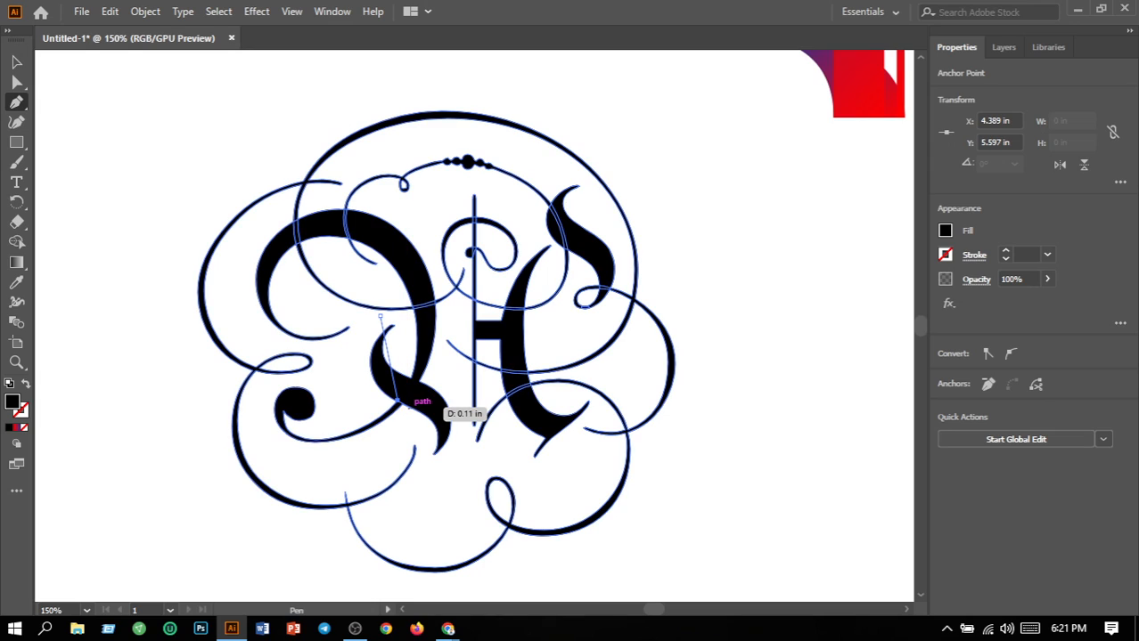
{"action": "left_click_drag", "start_coordinate": [398, 401], "coordinate": [457, 406]}
{"action": "left_click", "coordinate": [457, 406]}
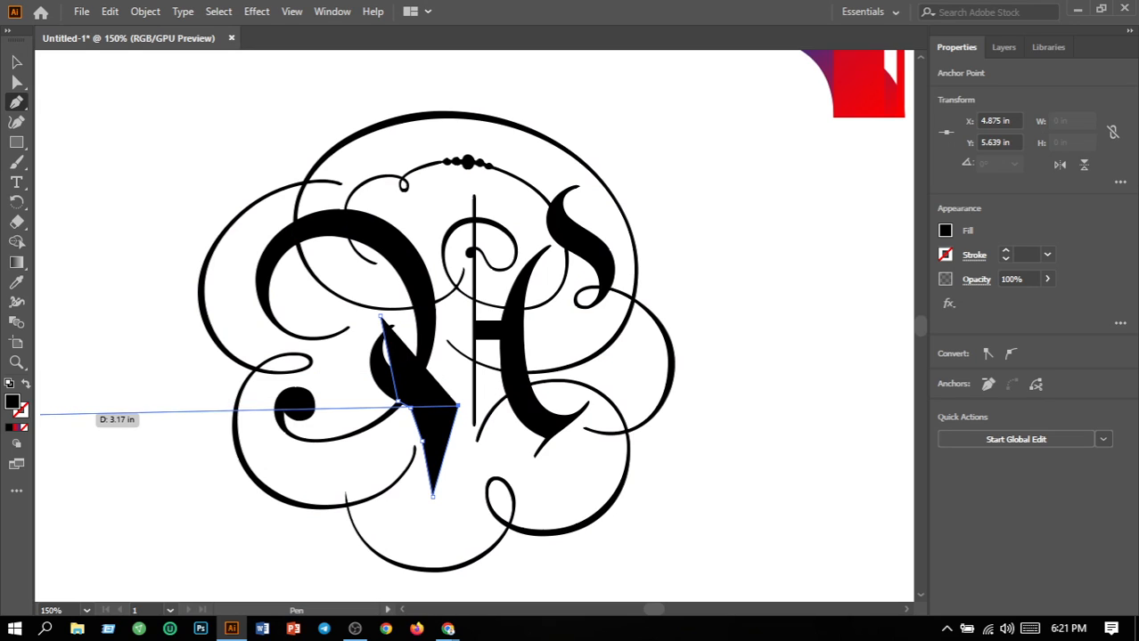
{"action": "left_click", "coordinate": [23, 428]}
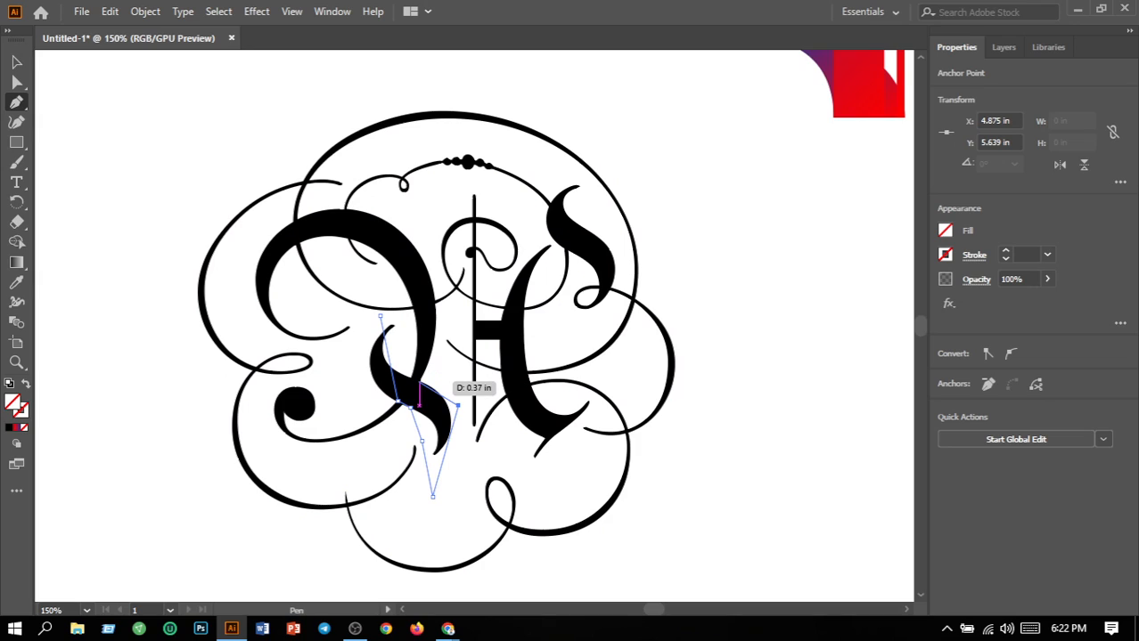
{"action": "left_click", "coordinate": [417, 382]}
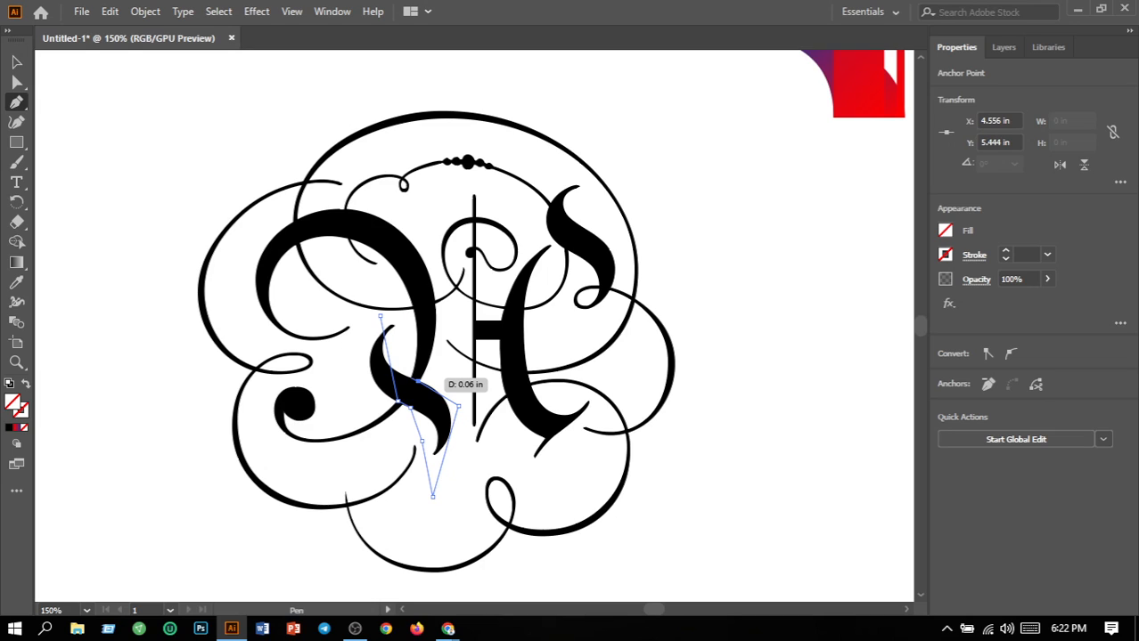
{"action": "left_click", "coordinate": [412, 378]}
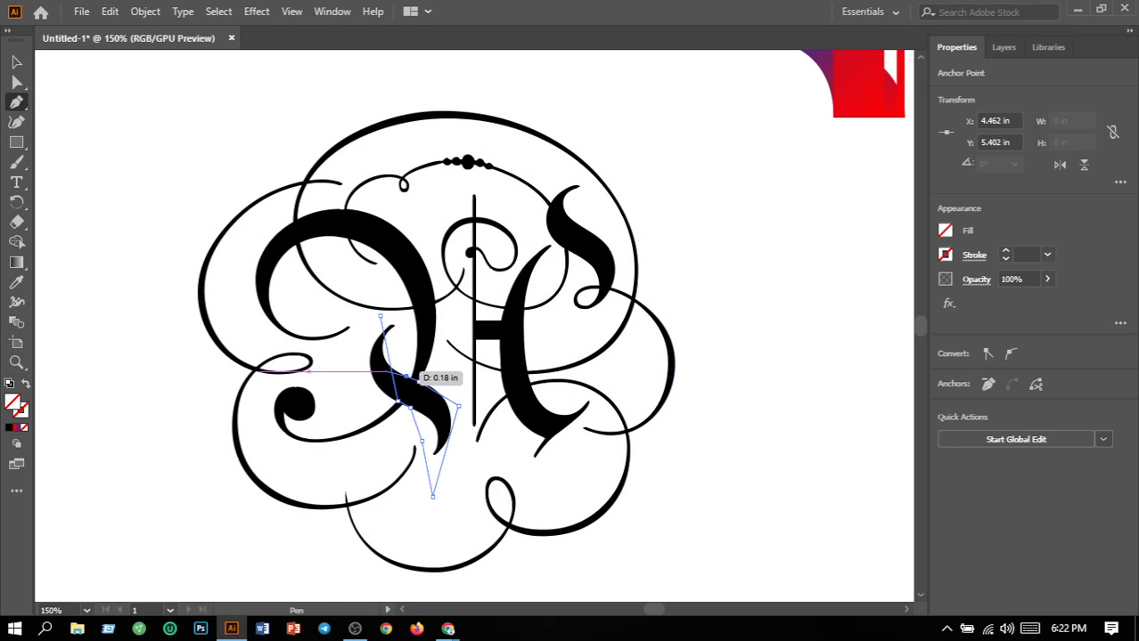
{"action": "left_click", "coordinate": [401, 356]}
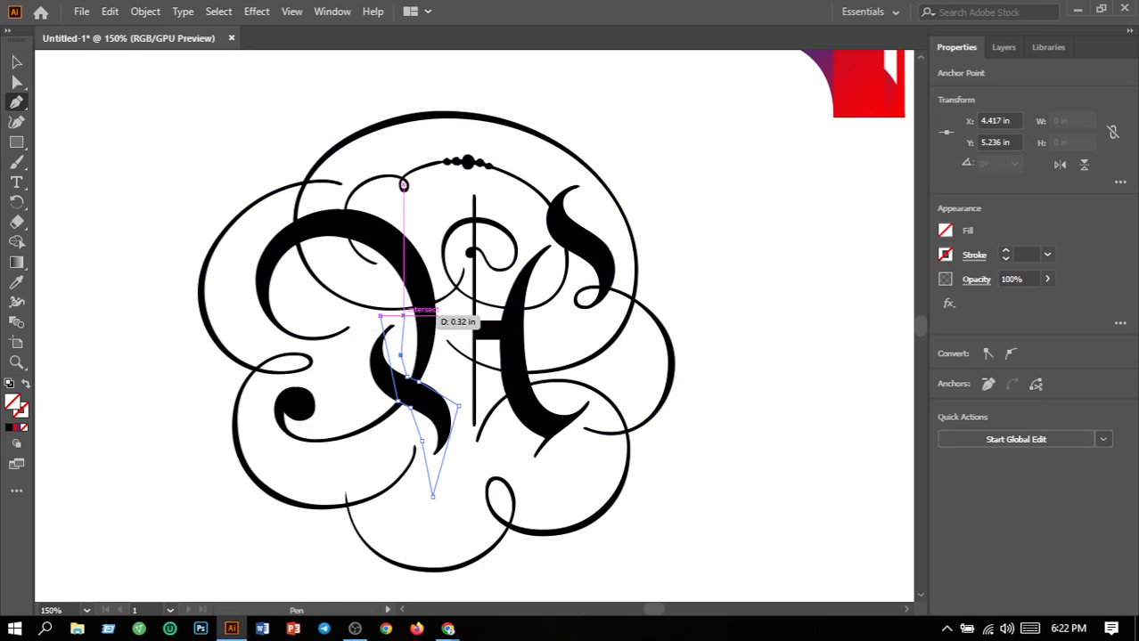
{"action": "left_click", "coordinate": [404, 316]}
{"action": "left_click", "coordinate": [381, 315]}
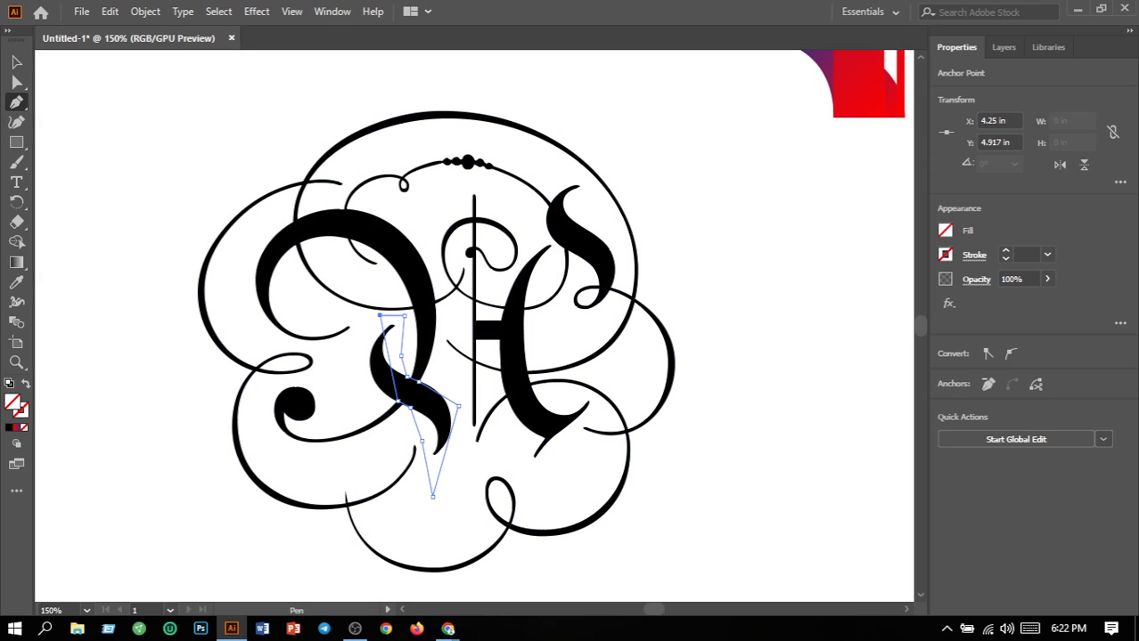
Undo the Pen outline around the S-shaped stroke back to its first anchor point
{"action": "key", "text": "ctrl+z"}
{"action": "key", "text": "ctrl+z"}
{"action": "key", "text": "ctrl+z"}
{"action": "key", "text": "ctrl+z"}
{"action": "key", "text": "ctrl+z"}
{"action": "key", "text": "ctrl+z"}
{"action": "key", "text": "ctrl+z"}
{"action": "key", "text": "ctrl+z"}
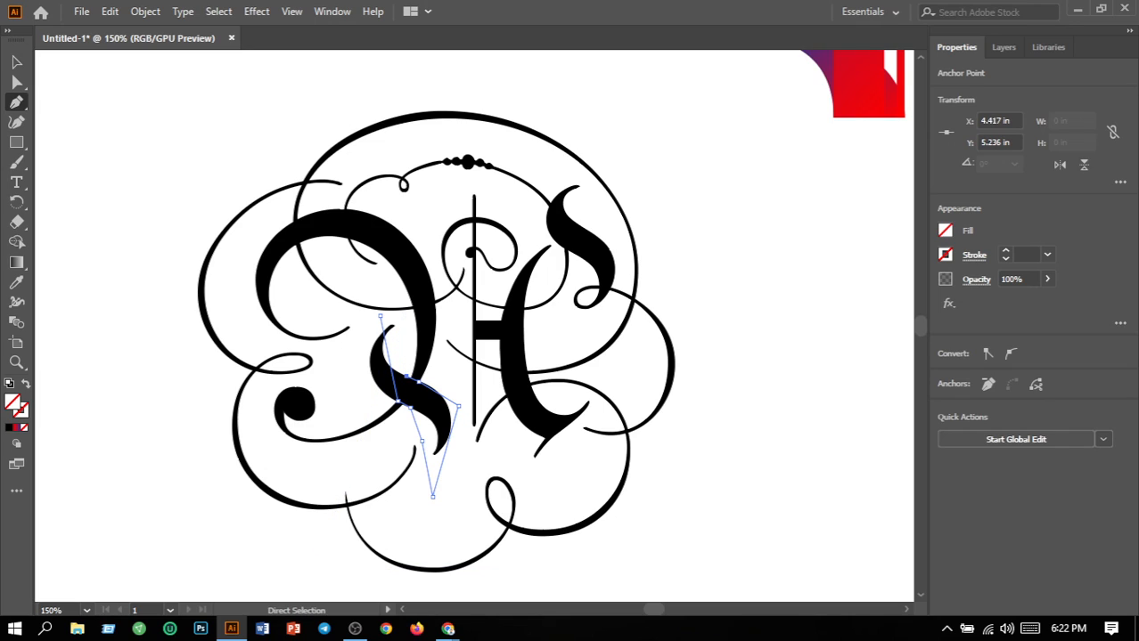
{"action": "key", "text": "ctrl+z"}
{"action": "key", "text": "ctrl+z"}
{"action": "key", "text": "ctrl+z"}
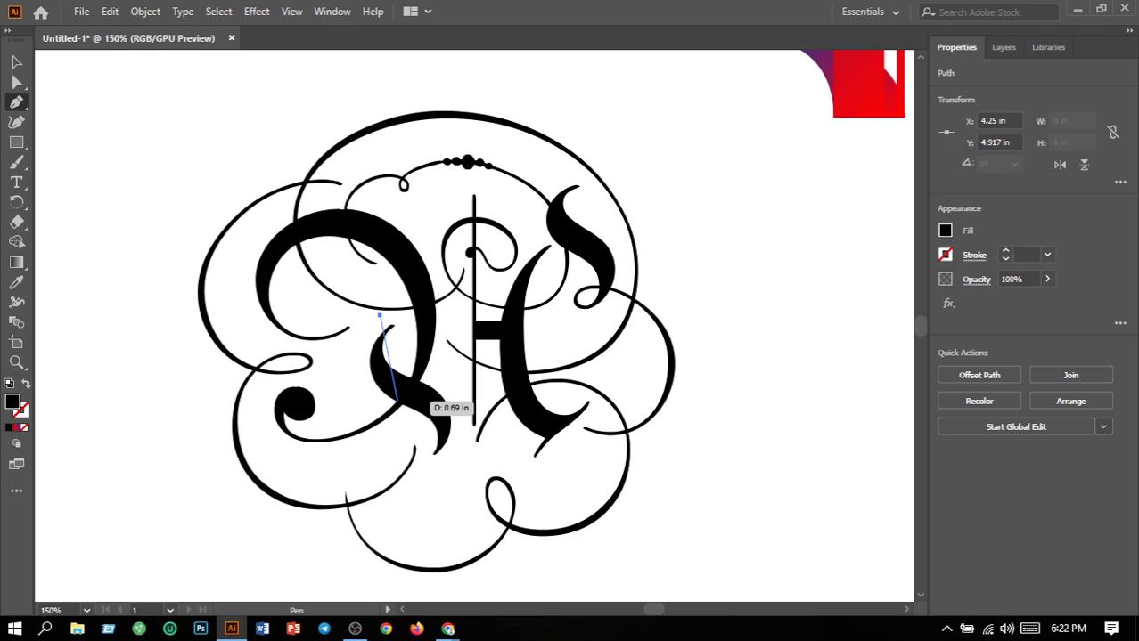
Trace the left side of the A's lower-left S-shaped stroke with the Pen, with no fill, down around its lower tip
{"action": "left_click_drag", "start_coordinate": [398, 401], "coordinate": [462, 414]}
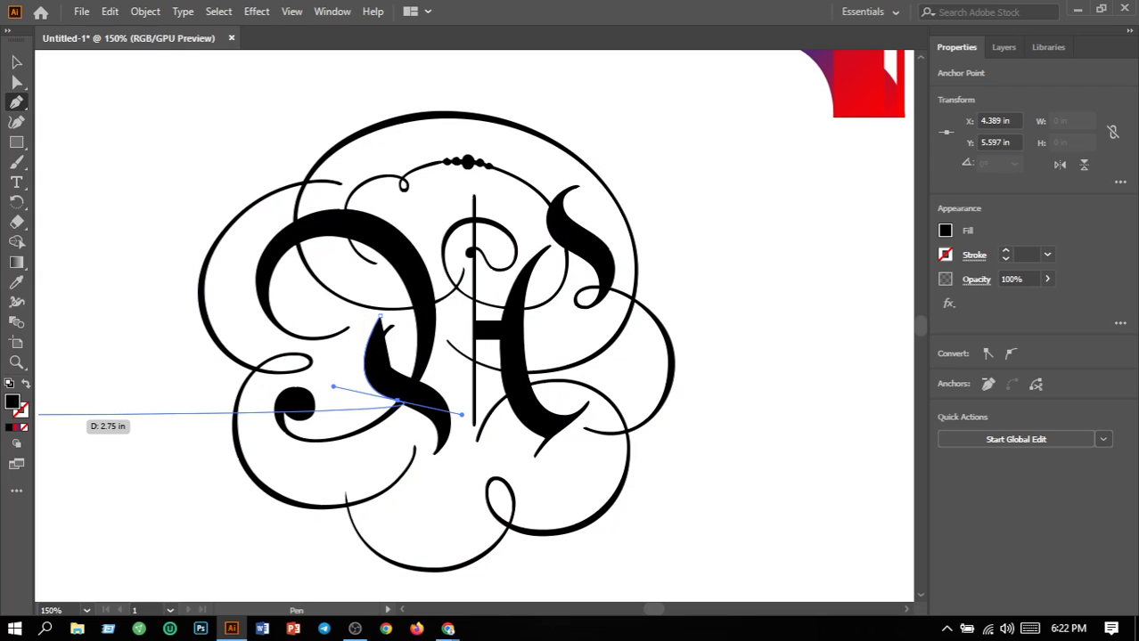
{"action": "key", "text": "slash"}
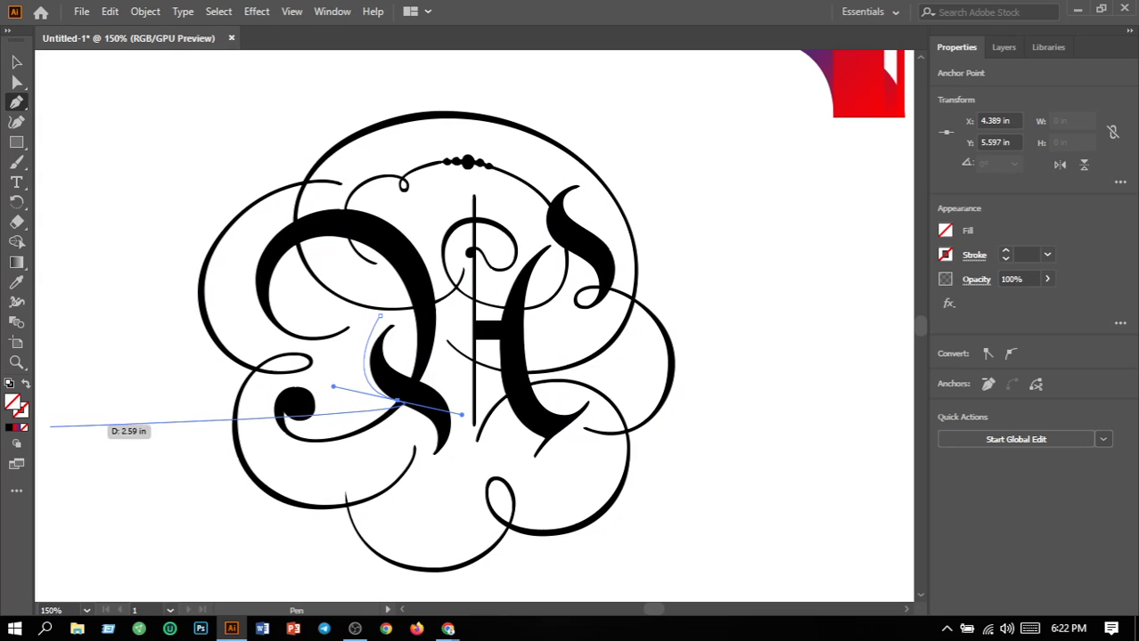
{"action": "left_click", "coordinate": [397, 401]}
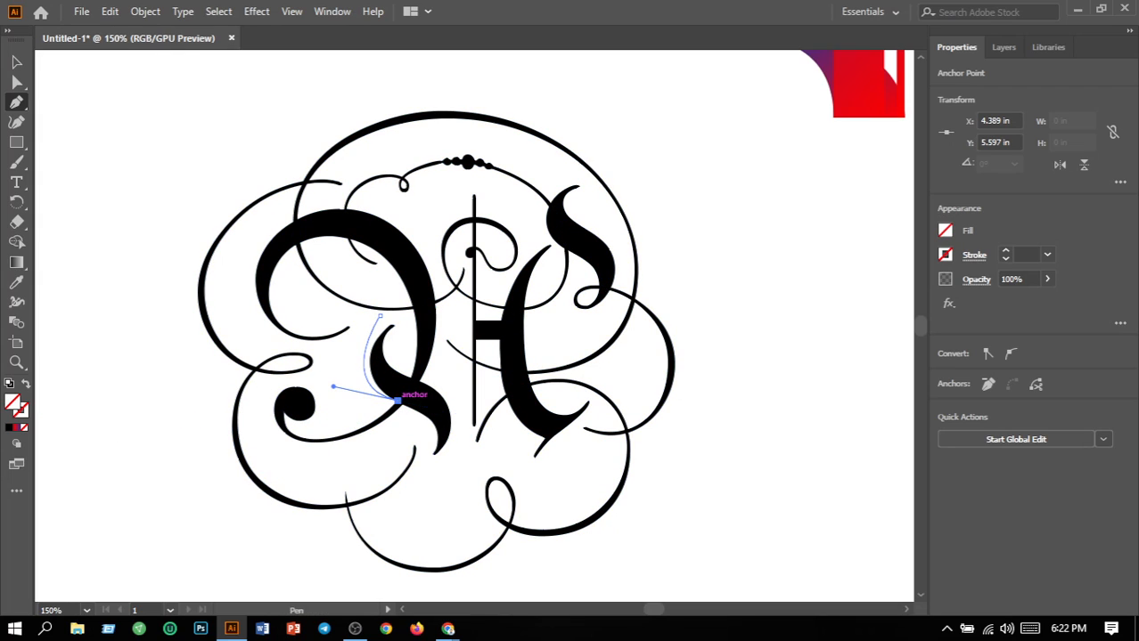
{"action": "left_click", "coordinate": [412, 422]}
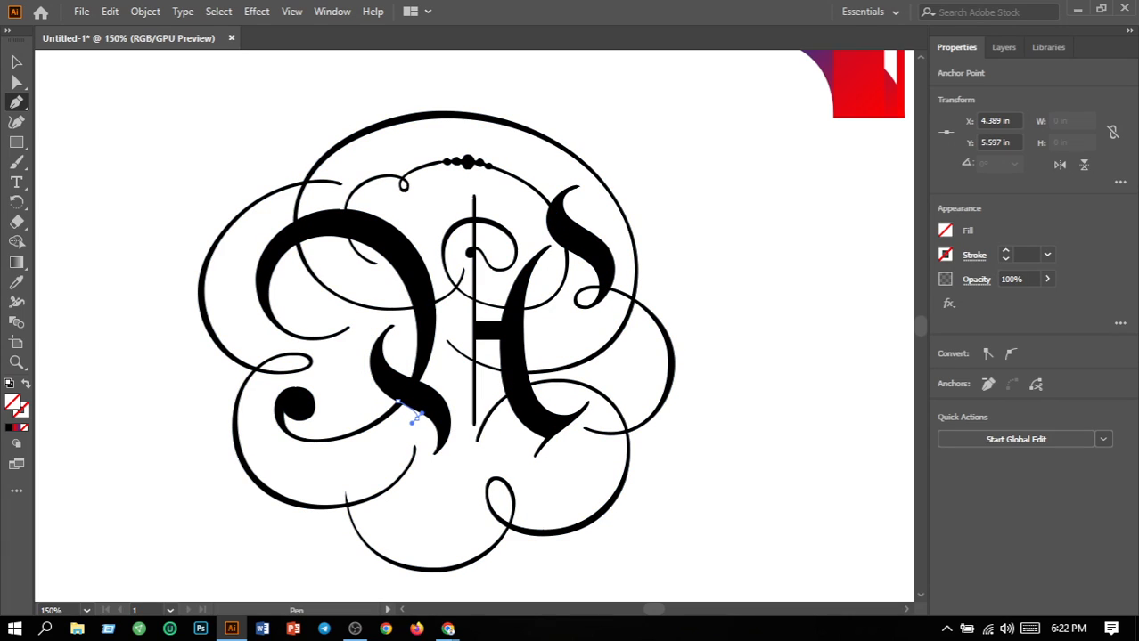
{"action": "left_click_drag", "start_coordinate": [416, 418], "coordinate": [411, 423]}
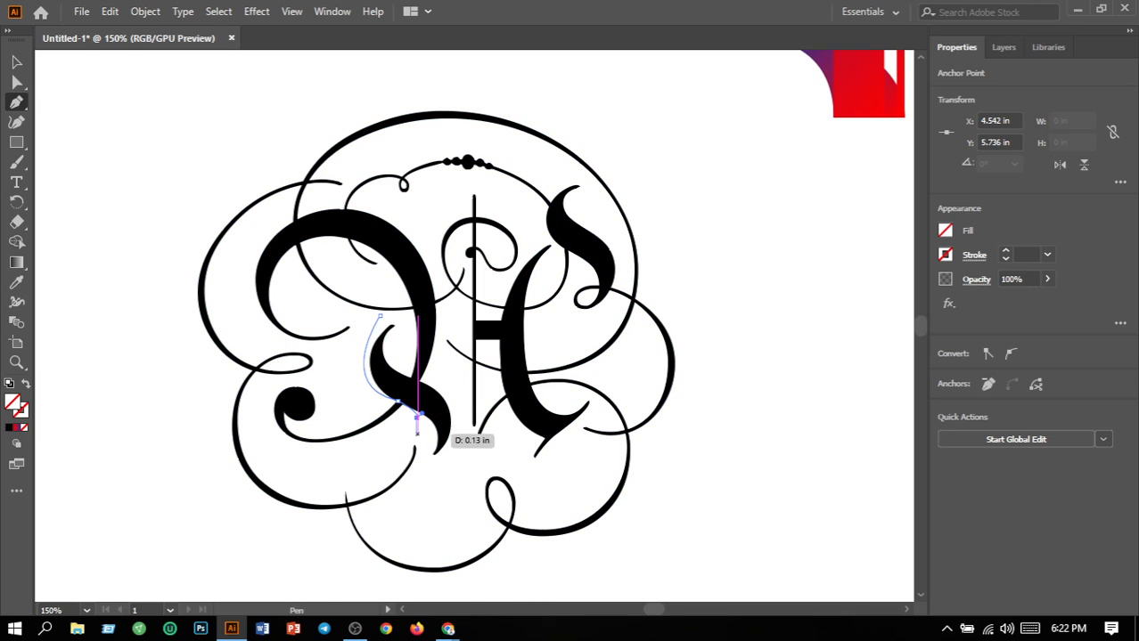
{"action": "left_click", "coordinate": [426, 459]}
{"action": "left_click", "coordinate": [444, 459]}
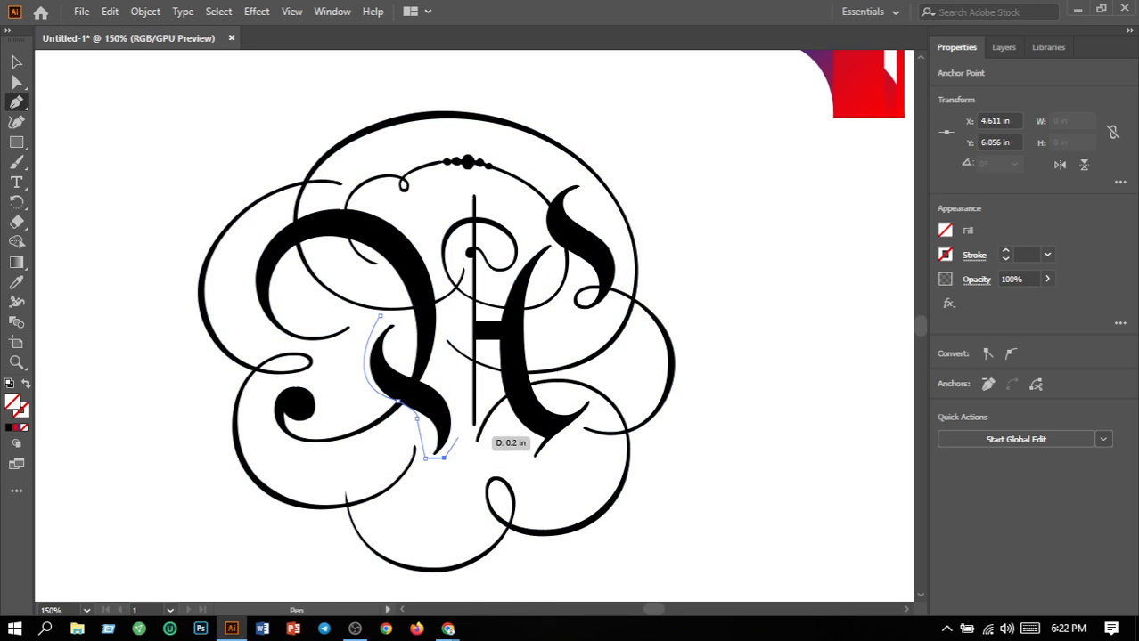
Continue the Pen outline up the right side of the S-shaped stroke and close it at its first anchor point
{"action": "left_click", "coordinate": [460, 423]}
{"action": "left_click", "coordinate": [444, 387]}
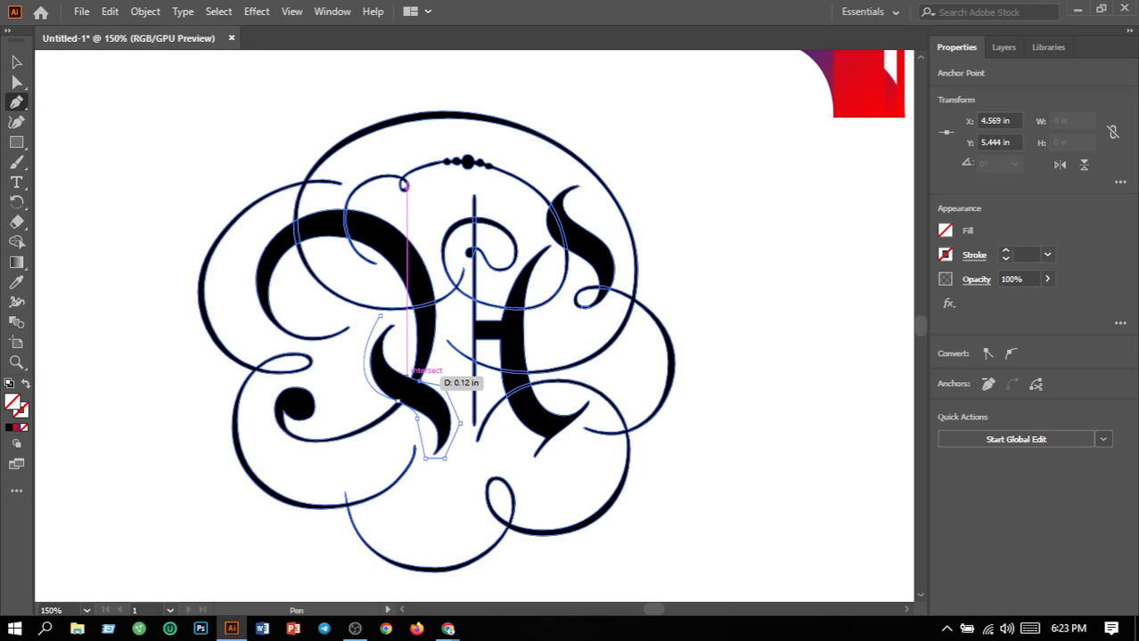
{"action": "left_click", "coordinate": [408, 377]}
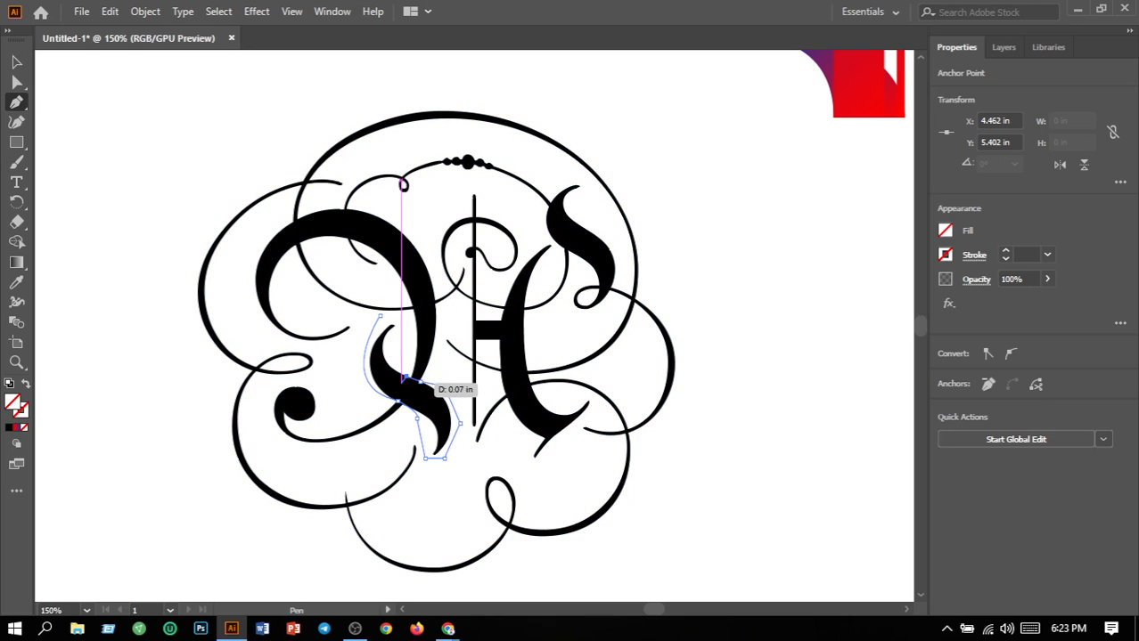
{"action": "left_click", "coordinate": [401, 339]}
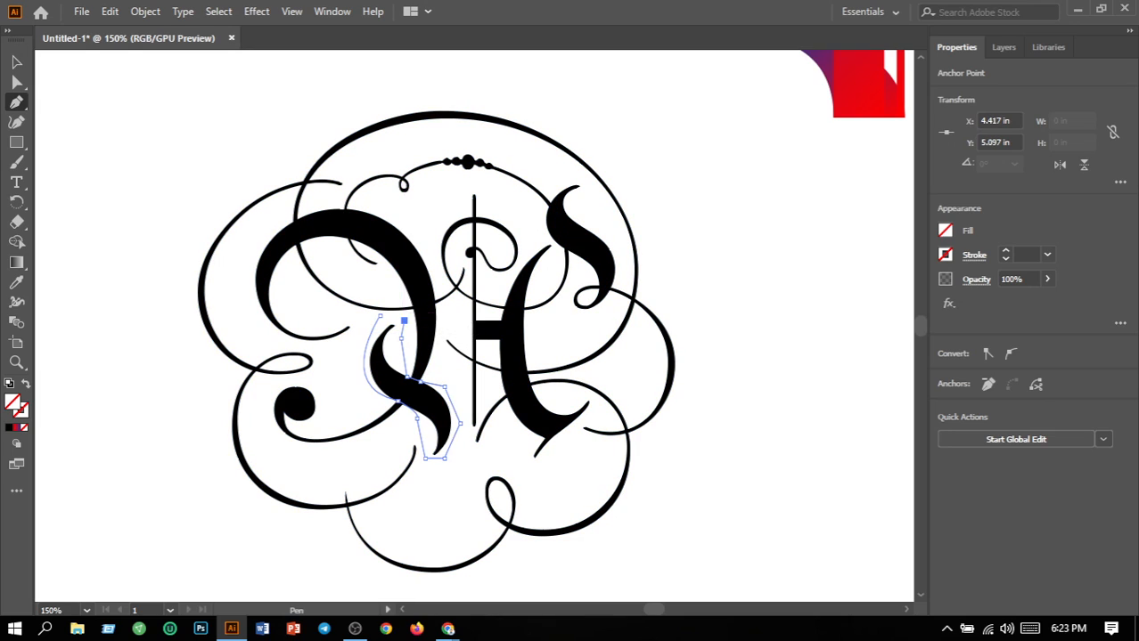
{"action": "left_click", "coordinate": [380, 315]}
{"action": "scroll", "coordinate": [322, 340], "scroll_direction": "up", "scroll_amount": 1}
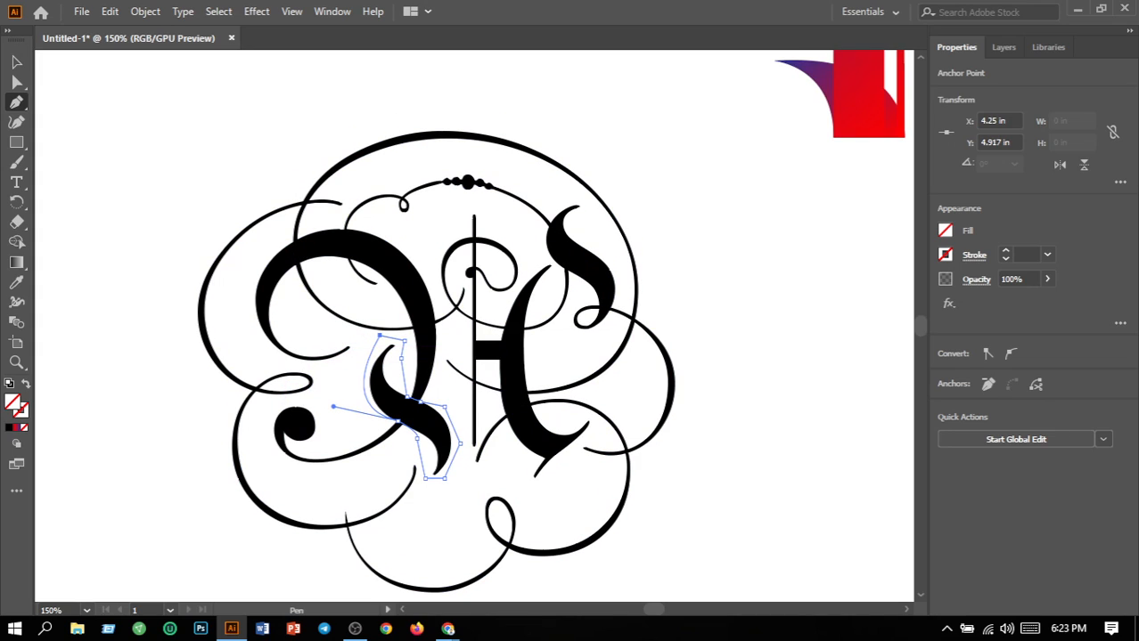
Fill the closed Pen outline with bright green, #05D605
{"action": "double_click", "coordinate": [13, 406]}
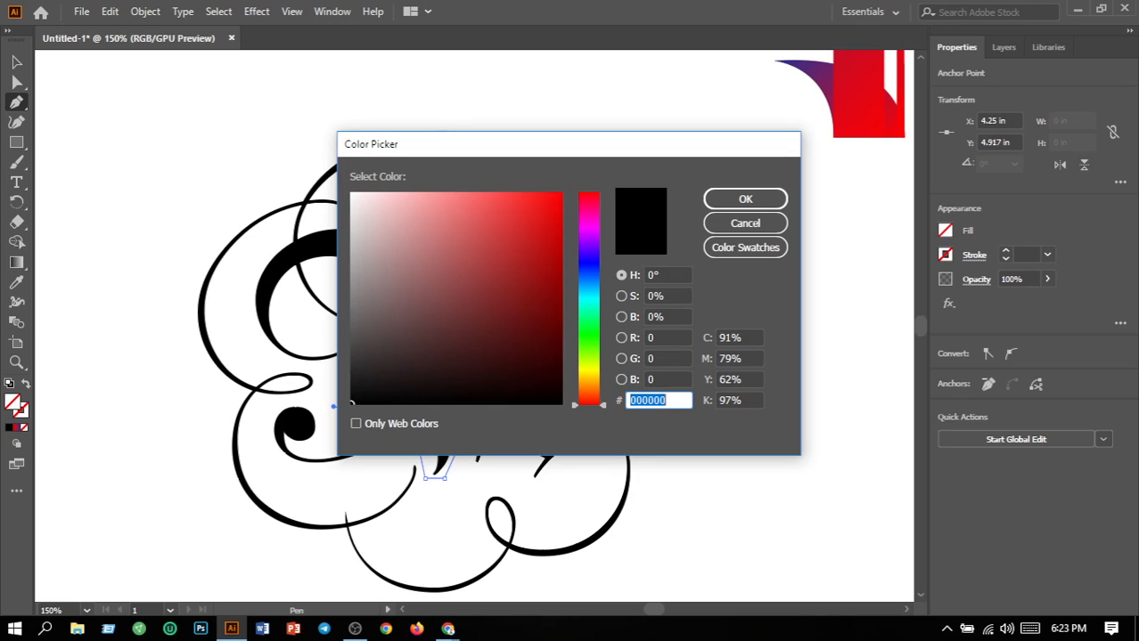
{"action": "left_click", "coordinate": [588, 342]}
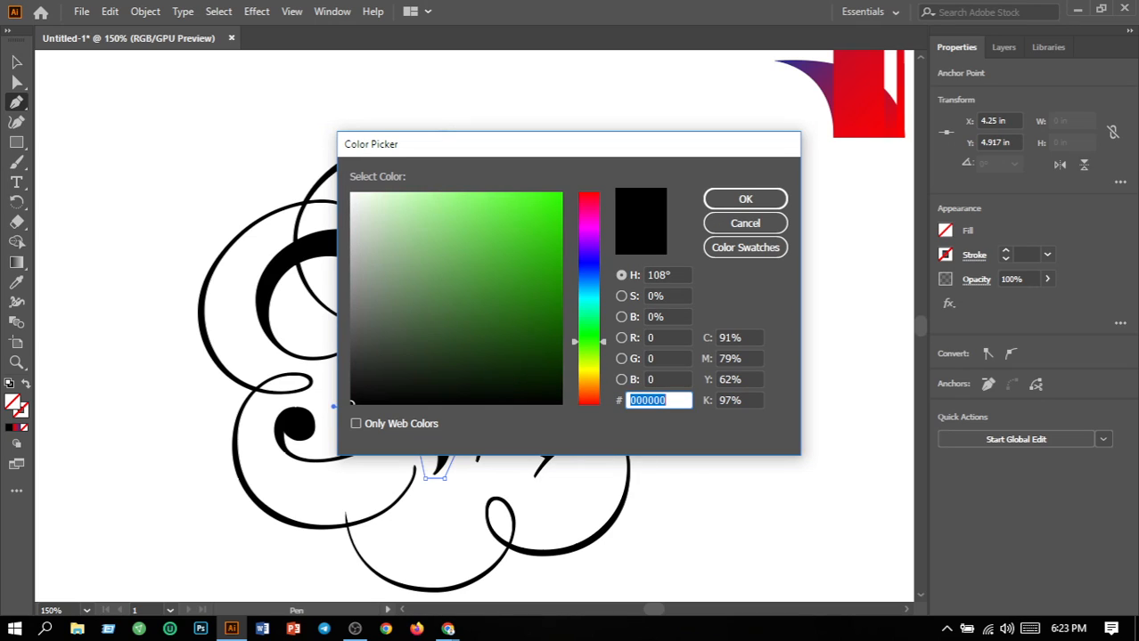
{"action": "left_click_drag", "start_coordinate": [589, 342], "coordinate": [589, 335]}
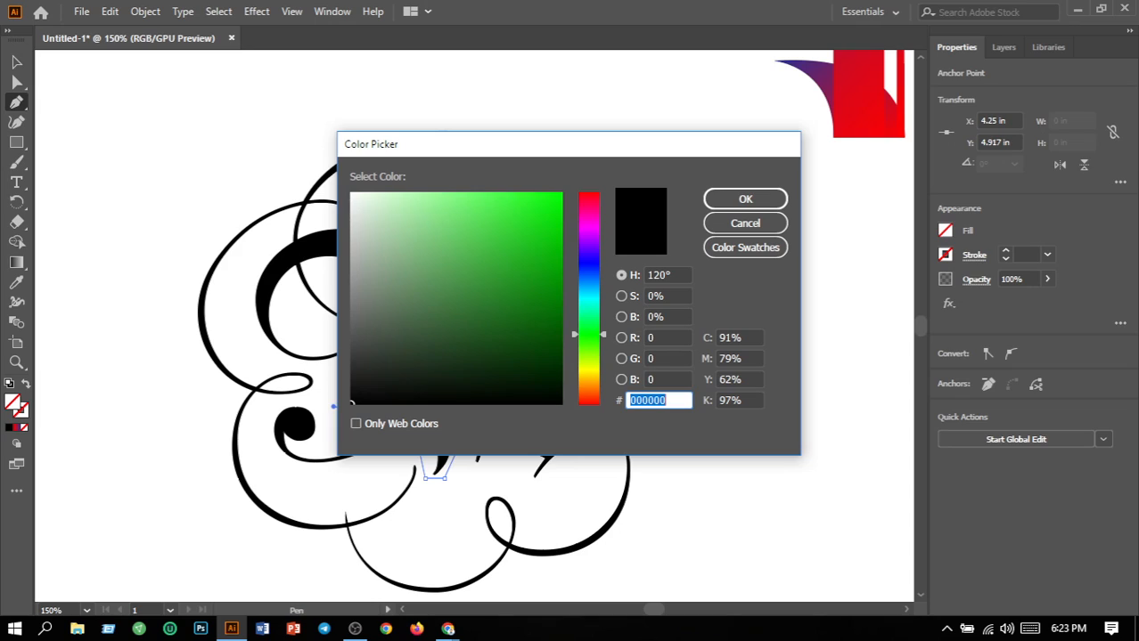
{"action": "left_click", "coordinate": [559, 201]}
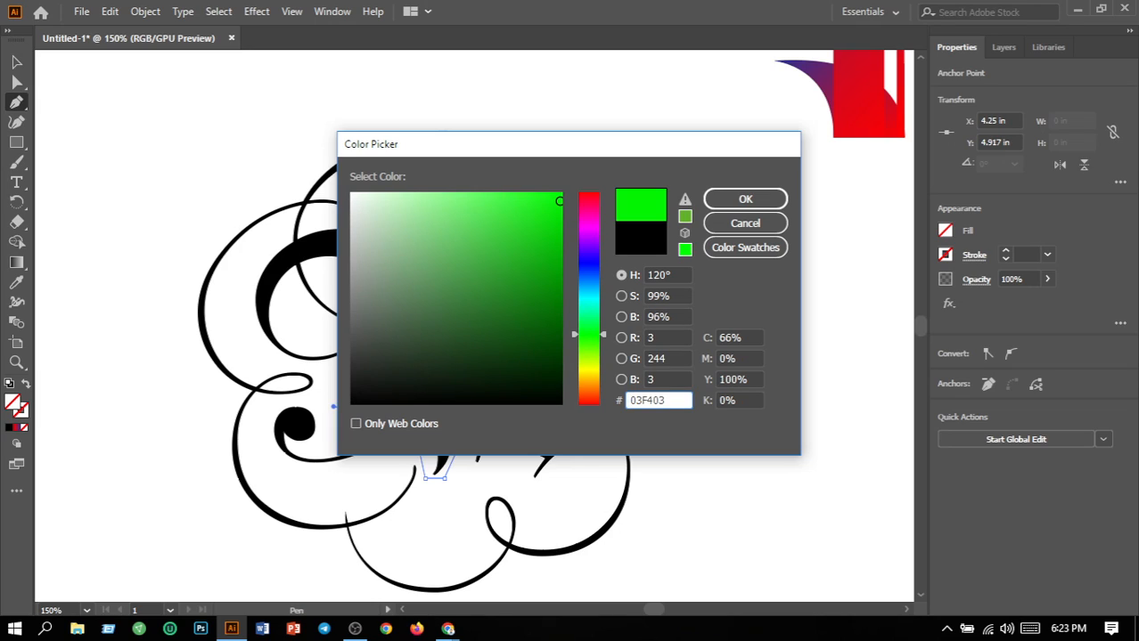
{"action": "left_click_drag", "start_coordinate": [559, 201], "coordinate": [559, 250]}
{"action": "left_click", "coordinate": [560, 224]}
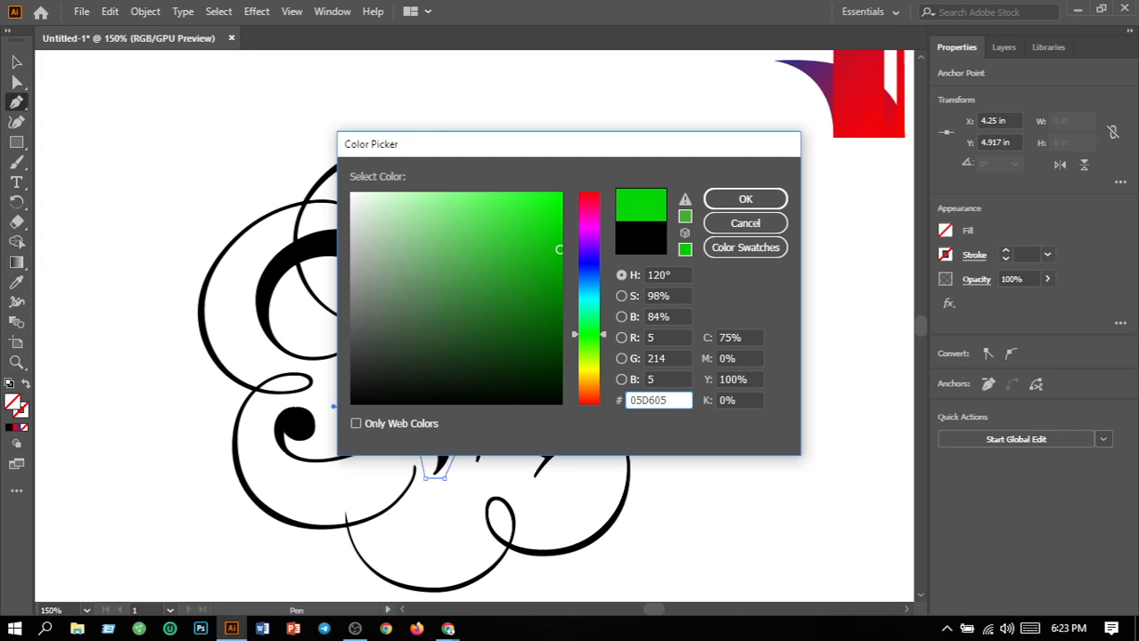
{"action": "left_click", "coordinate": [745, 199]}
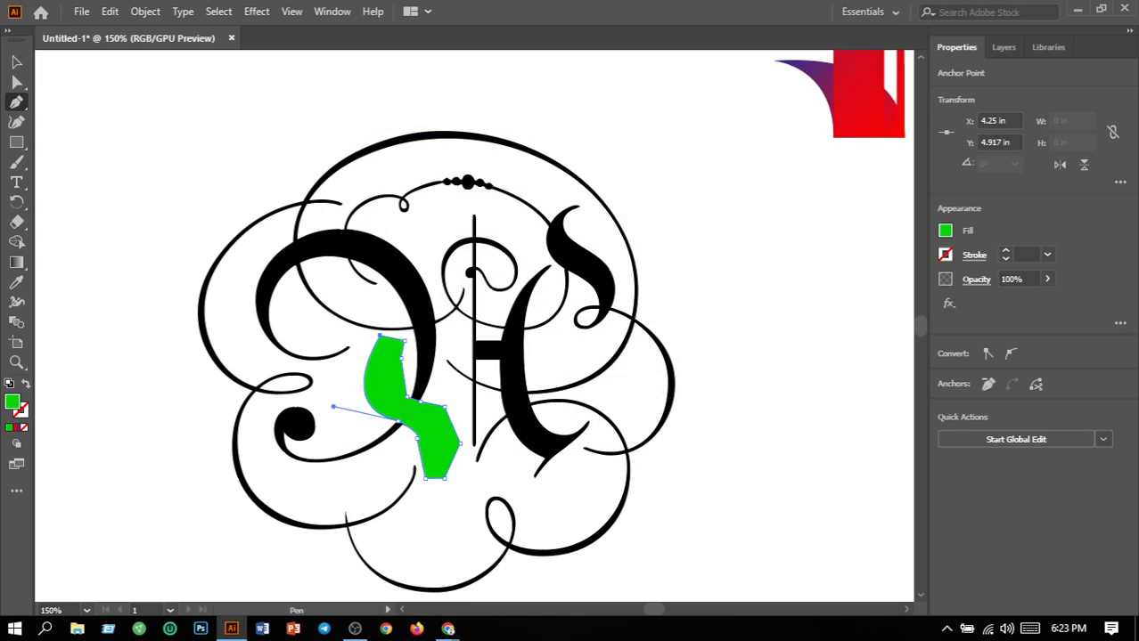
Select the letter A with the green shape, remove the green excess around the S-shaped stroke using Shape Builder, and deselect
{"action": "left_click", "coordinate": [16, 61]}
{"action": "left_click_drag", "start_coordinate": [160, 121], "coordinate": [606, 492]}
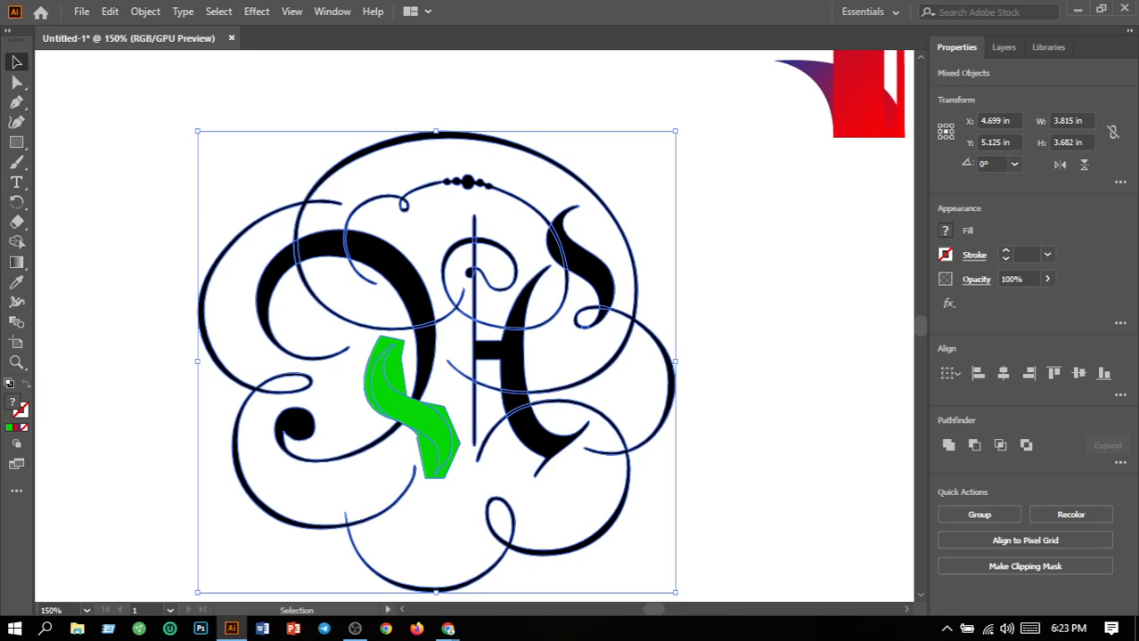
{"action": "left_click", "coordinate": [16, 242]}
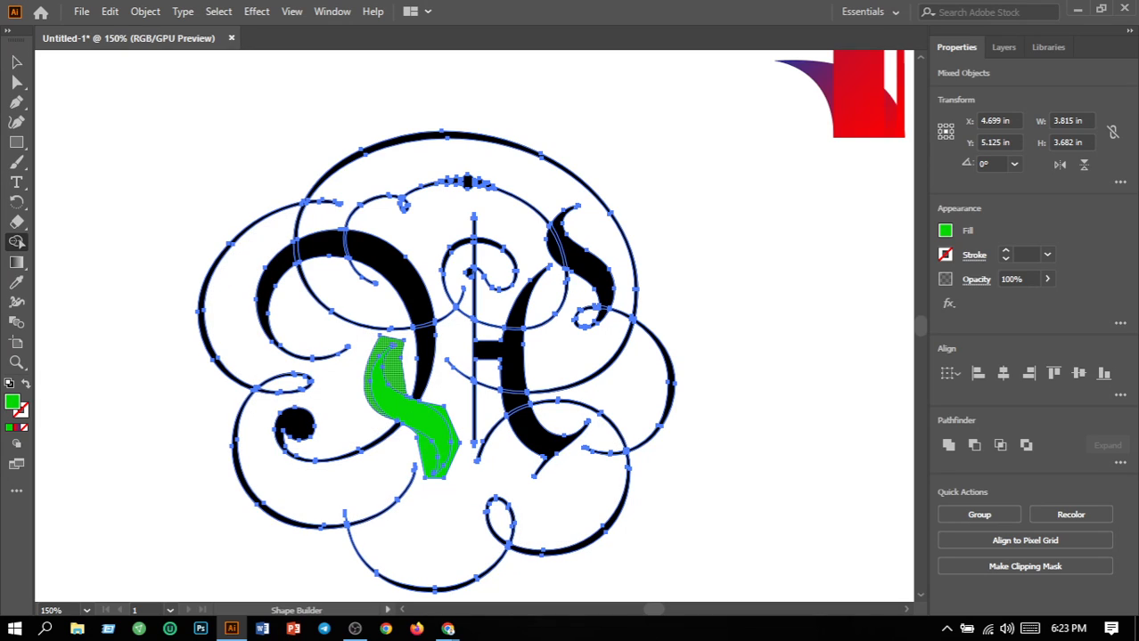
{"action": "key", "text": "alt"}
{"action": "left_click", "coordinate": [394, 370], "text": "alt"}
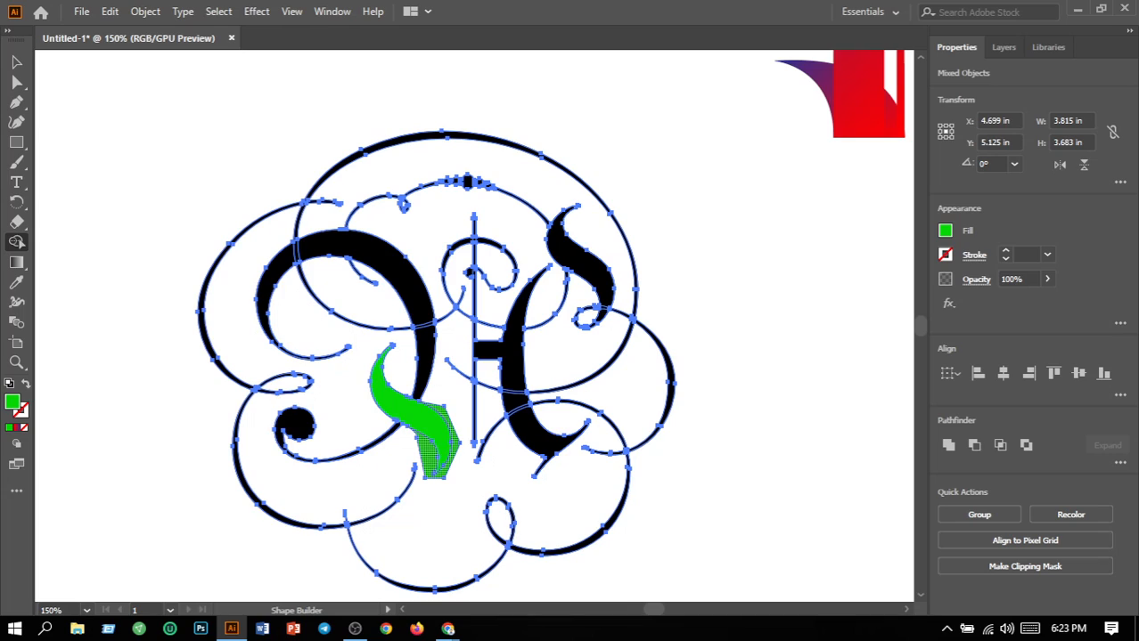
{"action": "left_click", "coordinate": [436, 455], "text": "alt"}
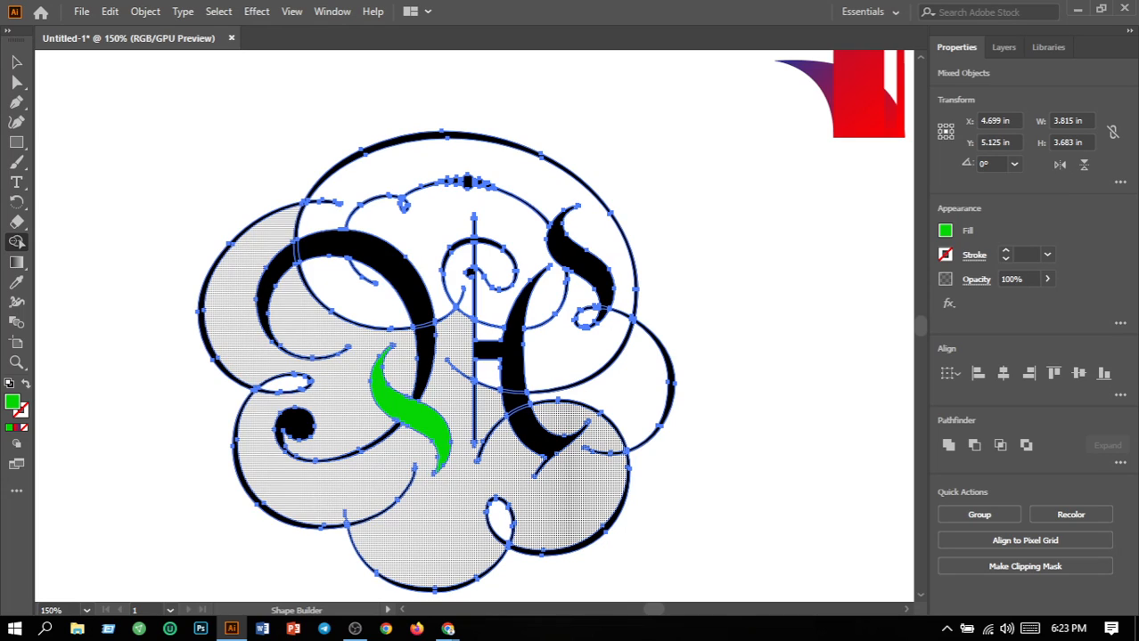
{"action": "key", "text": "v"}
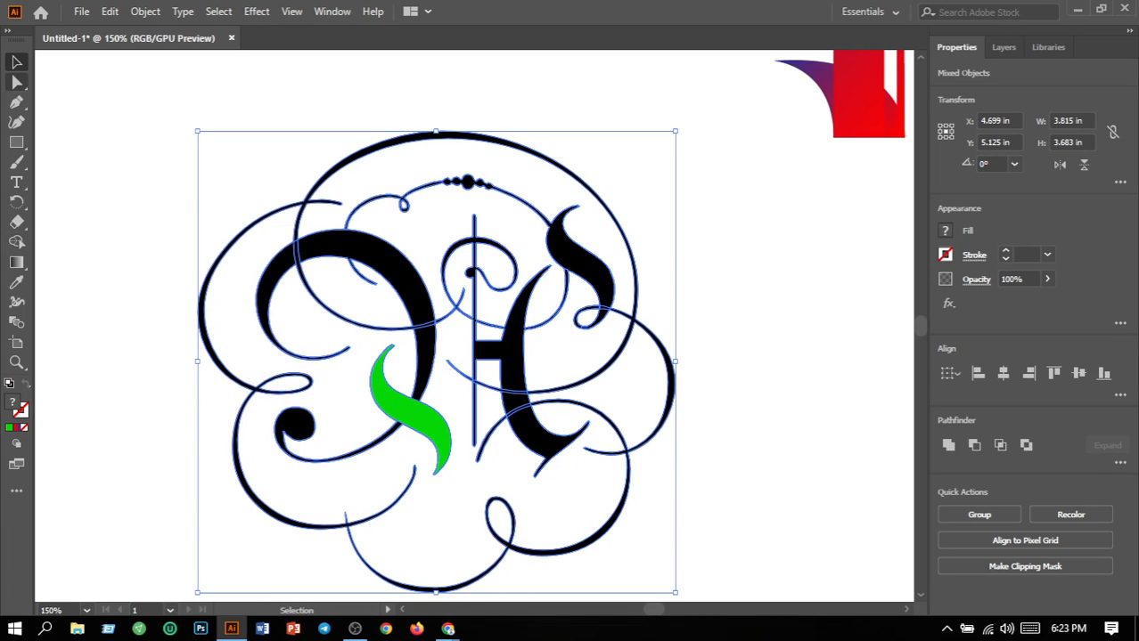
{"action": "left_click", "coordinate": [744, 405]}
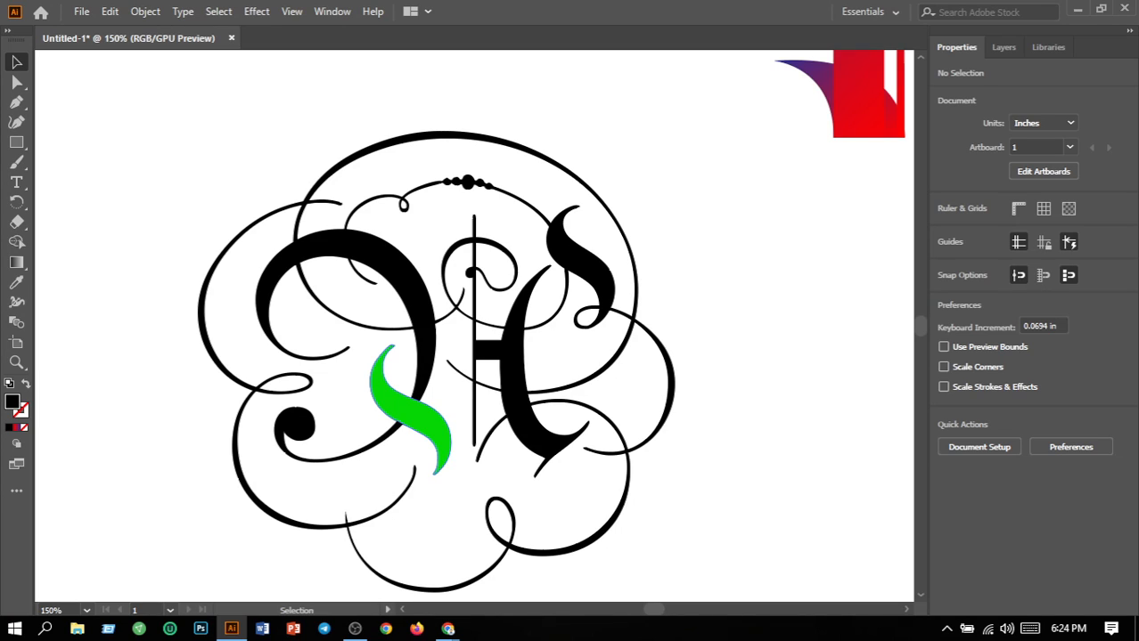
Examine the letter A with its green stroke alongside the gradient T on the whole artboard
{"action": "key", "text": "a"}
{"action": "key", "text": "ctrl+minus"}
{"action": "key", "text": "ctrl+minus"}
{"action": "key", "text": "ctrl+minus"}
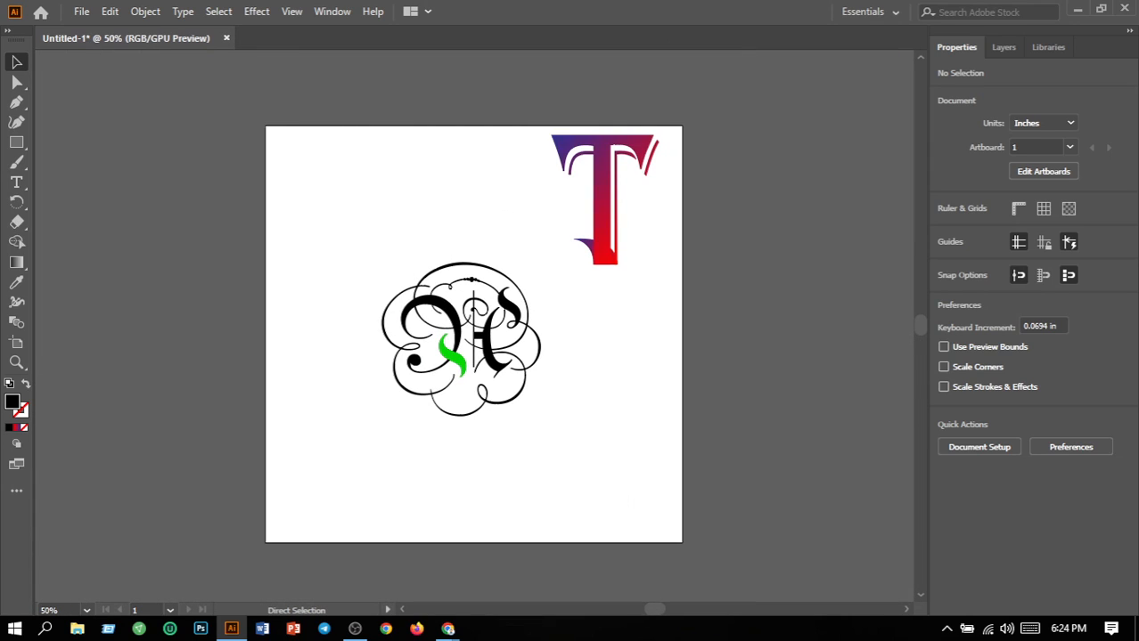
{"action": "key", "text": "ctrl+minus"}
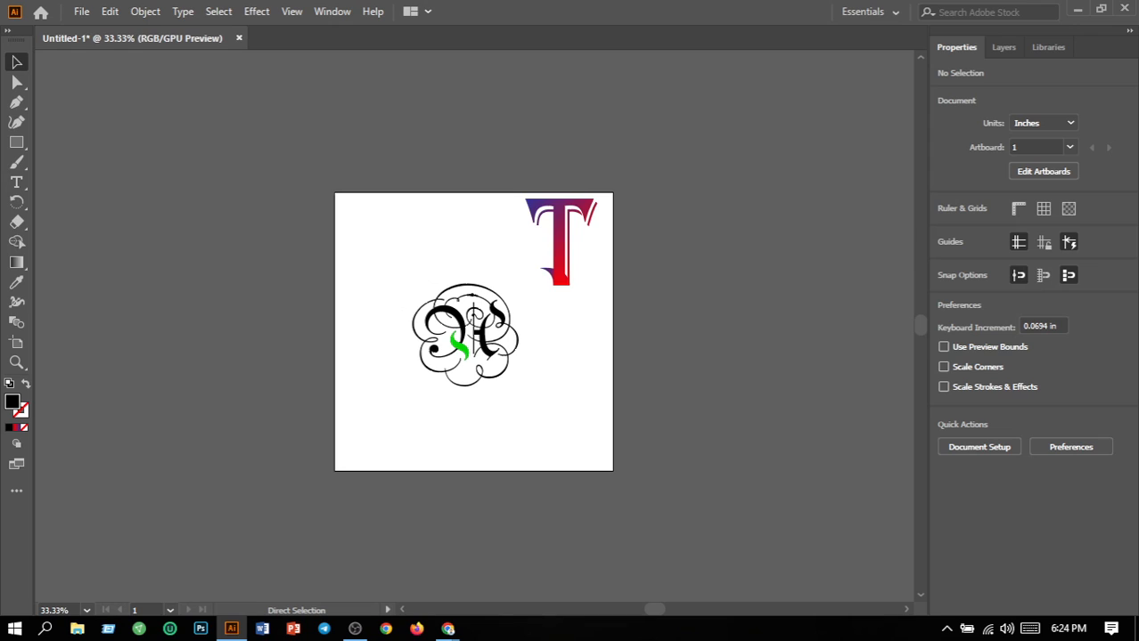
{"action": "key", "text": "ctrl+plus"}
{"action": "key", "text": "ctrl+plus"}
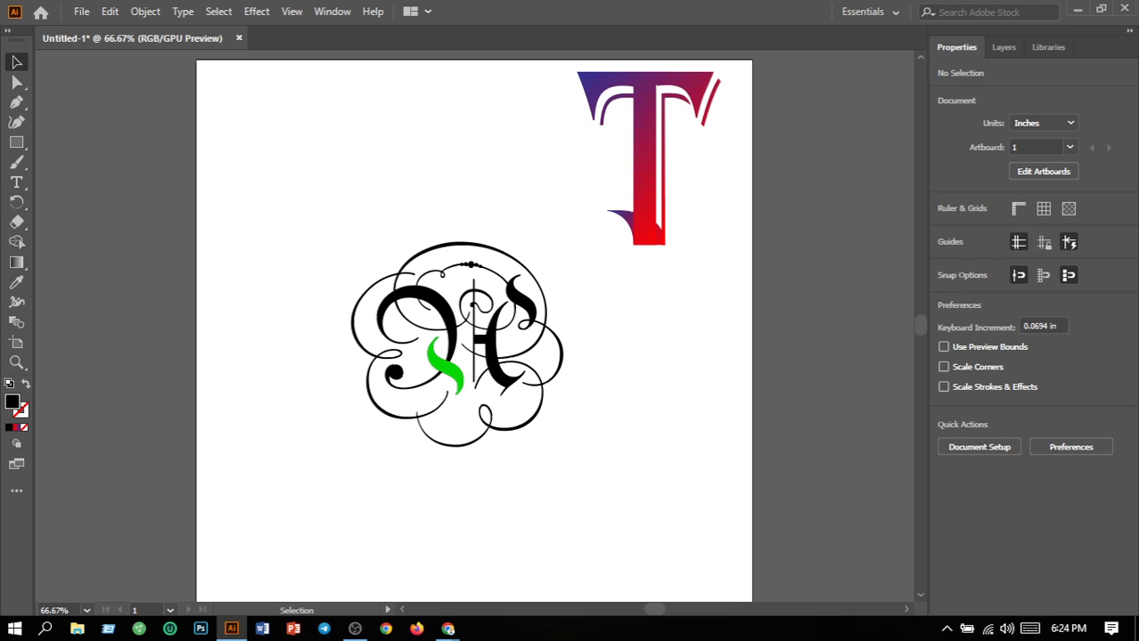
{"action": "key", "text": "ctrl+equal"}
{"action": "key", "text": "ctrl+equal"}
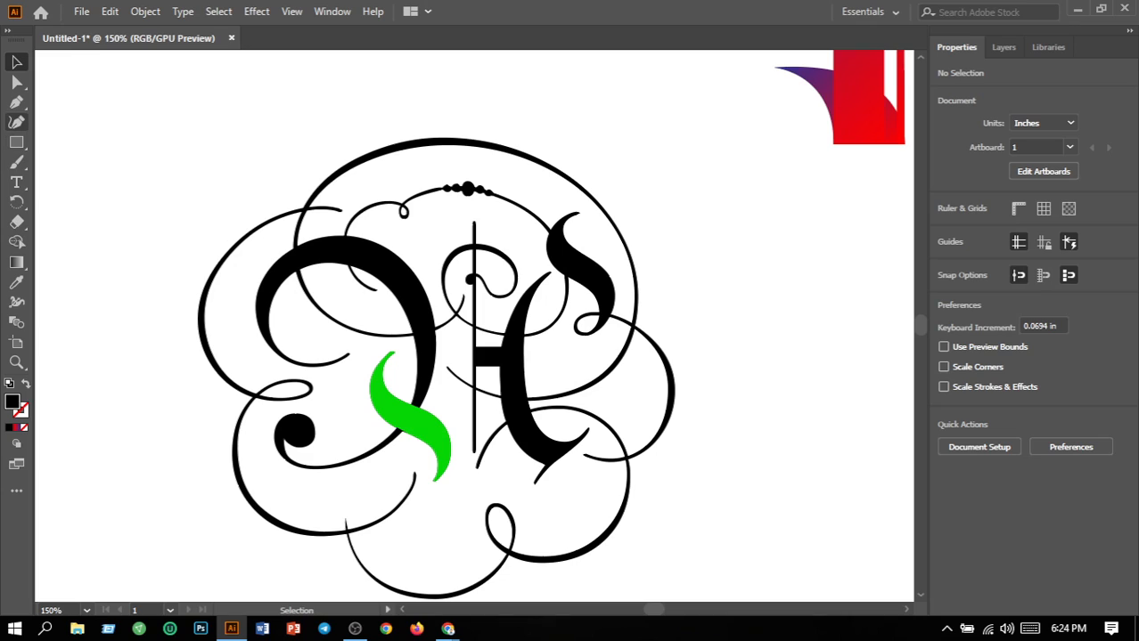
Start a Pen outline at the top of the A's upper-right S-shaped stroke and curve it along the stroke's left edge, undoing misplaced points
{"action": "left_click", "coordinate": [16, 101]}
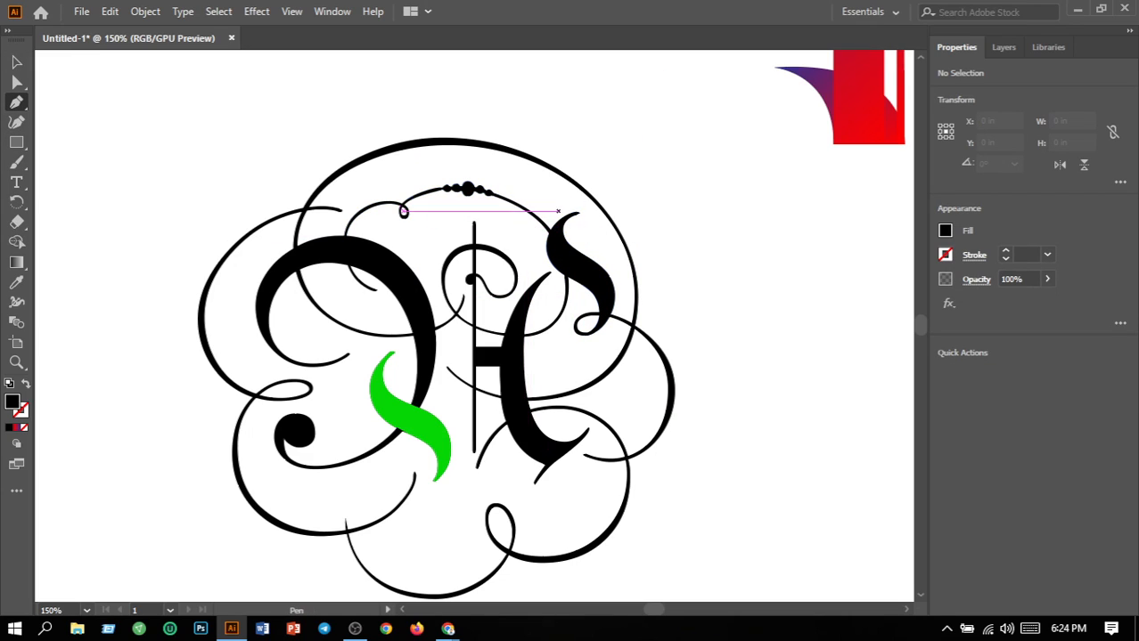
{"action": "left_click_drag", "start_coordinate": [578, 207], "coordinate": [542, 276]}
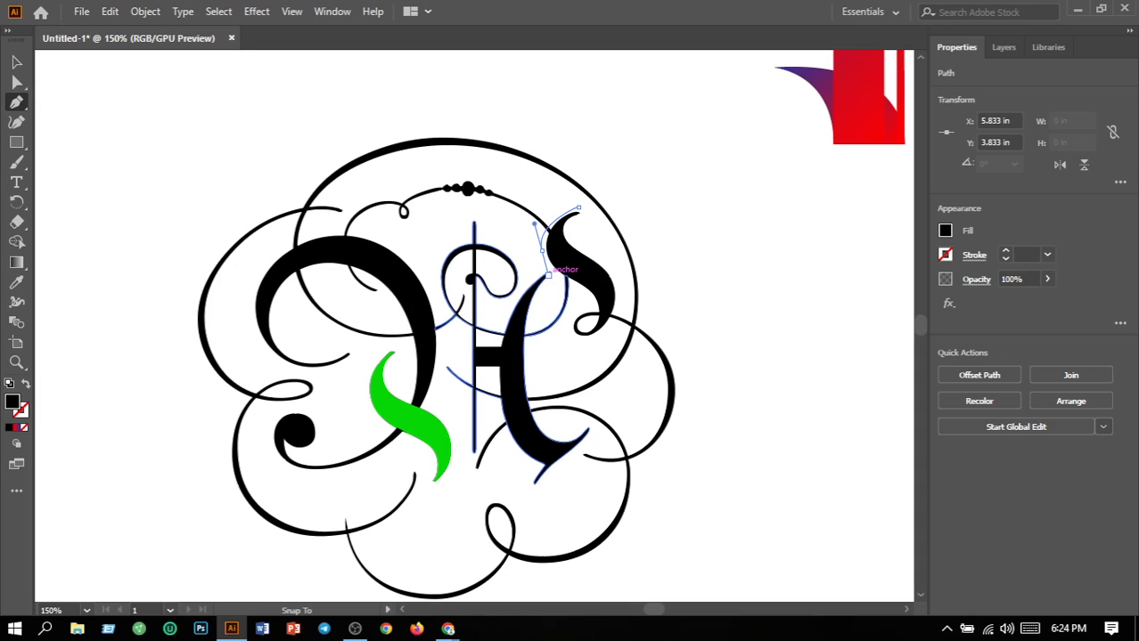
{"action": "left_click_drag", "start_coordinate": [549, 275], "coordinate": [550, 276]}
{"action": "key", "text": "ctrl+z"}
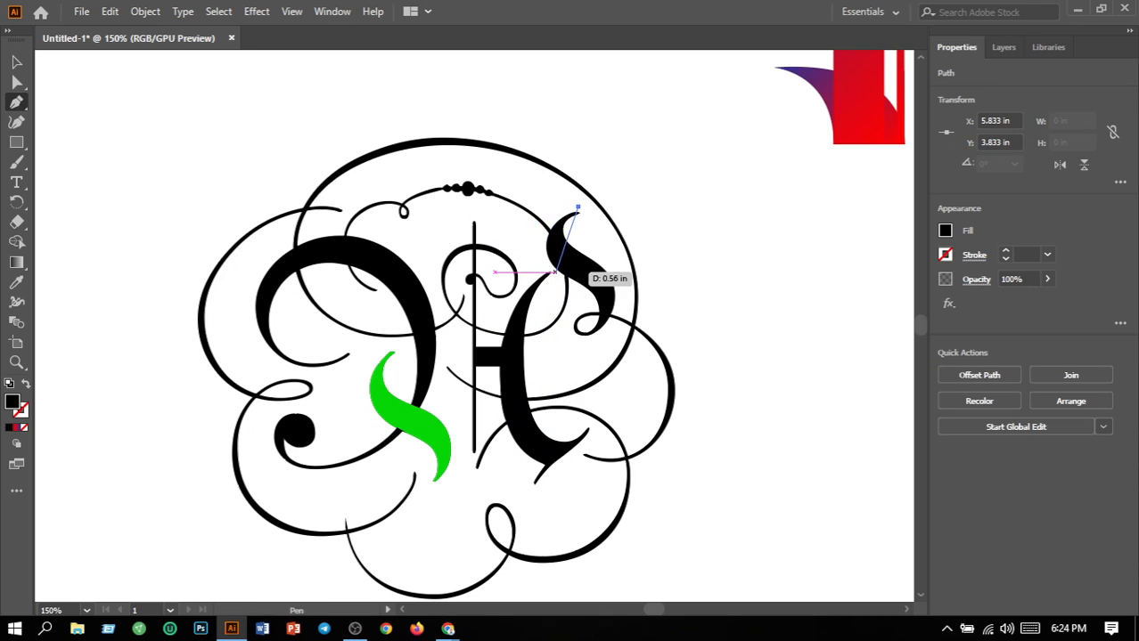
{"action": "left_click_drag", "start_coordinate": [549, 266], "coordinate": [594, 306]}
{"action": "key", "text": "ctrl+z"}
{"action": "left_click_drag", "start_coordinate": [557, 267], "coordinate": [591, 294]}
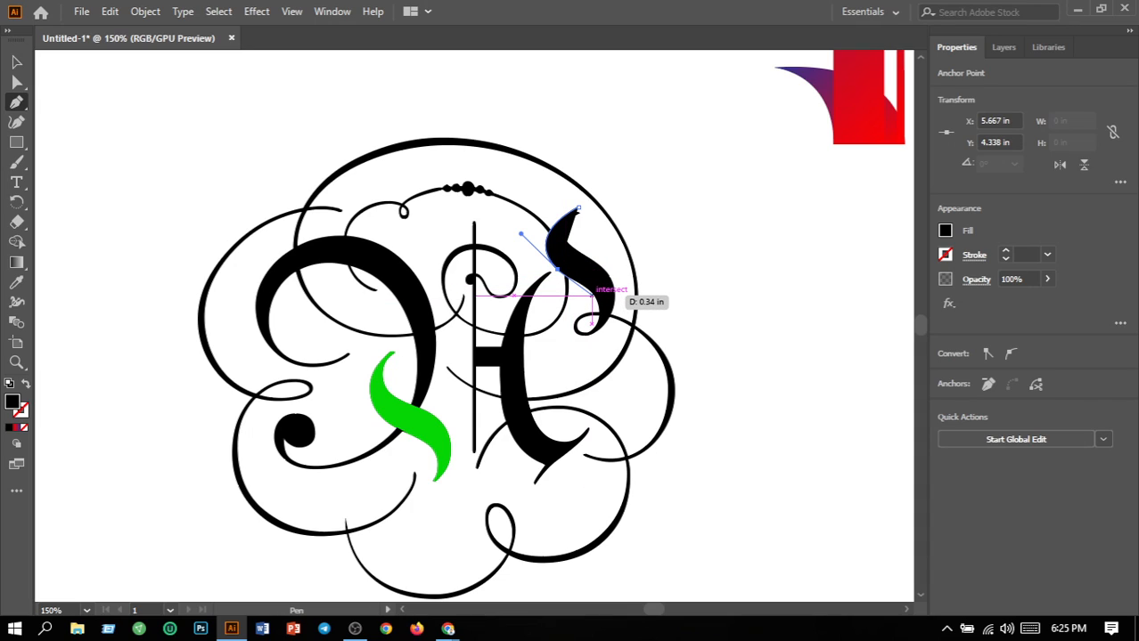
Continue the Pen outline down the lower-left edge of the S-shaped stroke and around beneath its small bottom loop
{"action": "mouse_move", "coordinate": [591, 296]}
{"action": "left_mouse_down"}
{"action": "mouse_move", "coordinate": [611, 289]}
{"action": "mouse_move", "coordinate": [606, 299]}
{"action": "left_mouse_up"}
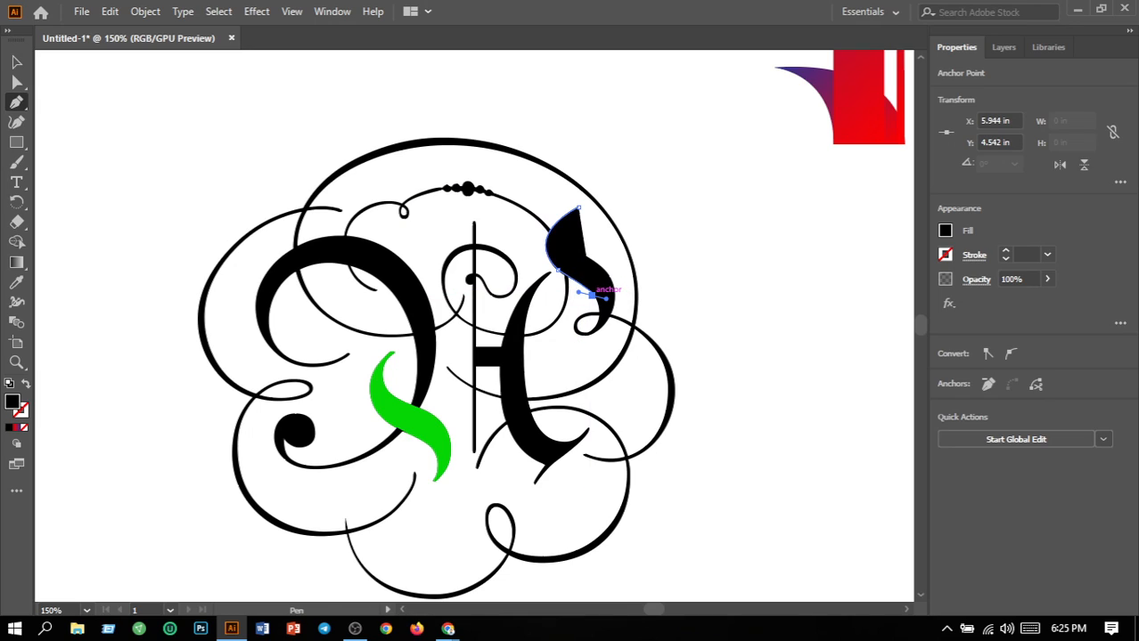
{"action": "left_click_drag", "start_coordinate": [567, 333], "coordinate": [631, 328]}
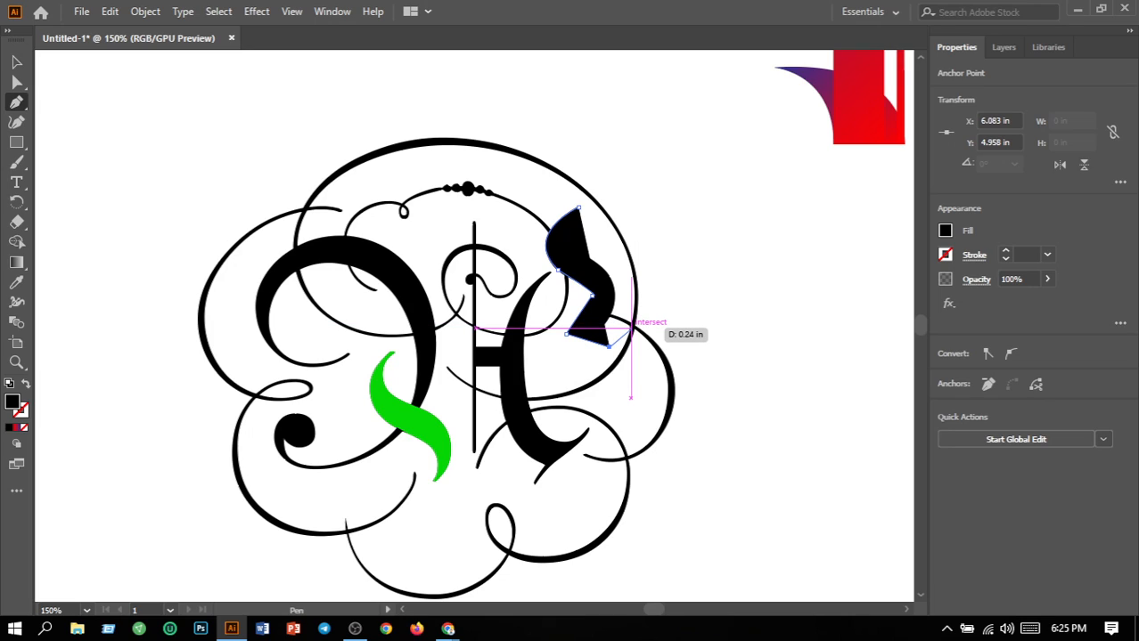
{"action": "left_click", "coordinate": [631, 328]}
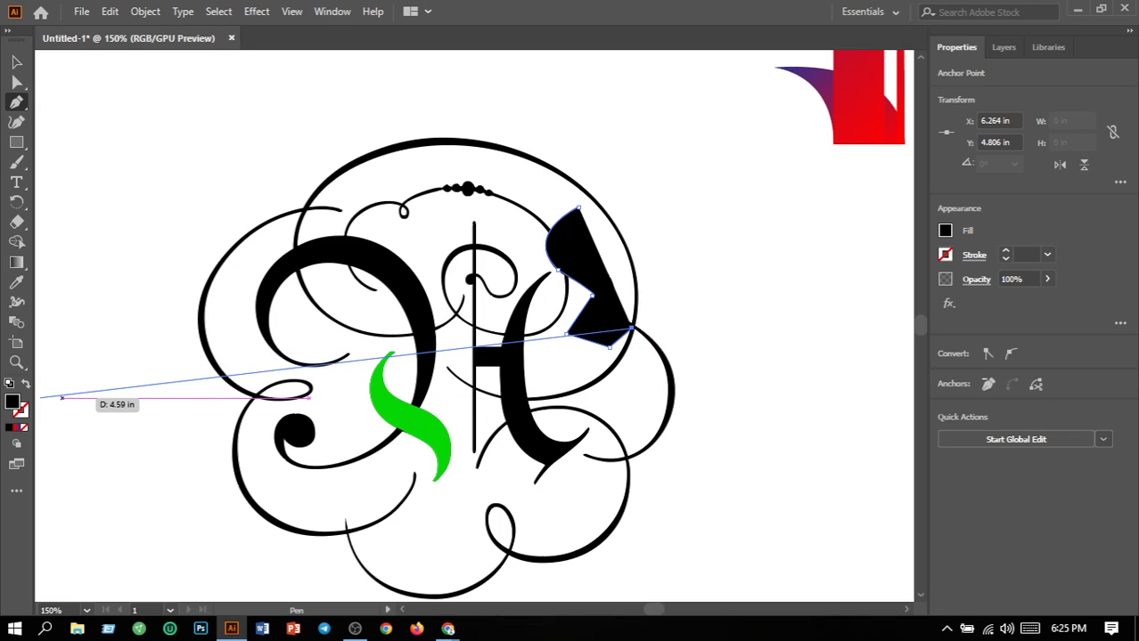
{"action": "key", "text": "slash"}
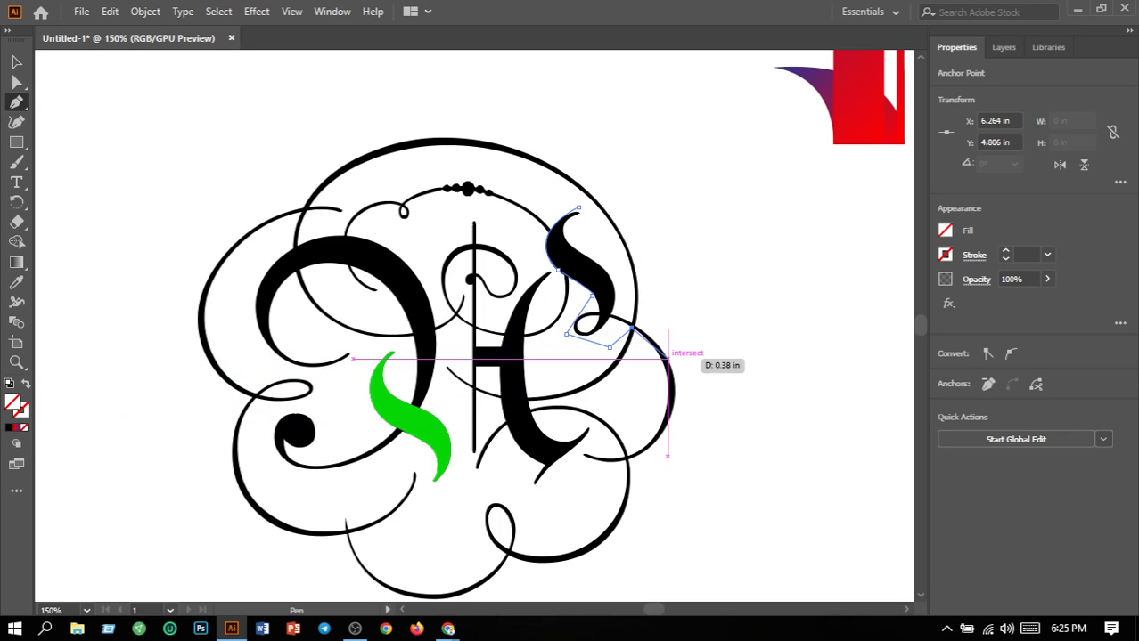
{"action": "left_click_drag", "start_coordinate": [662, 363], "coordinate": [668, 389]}
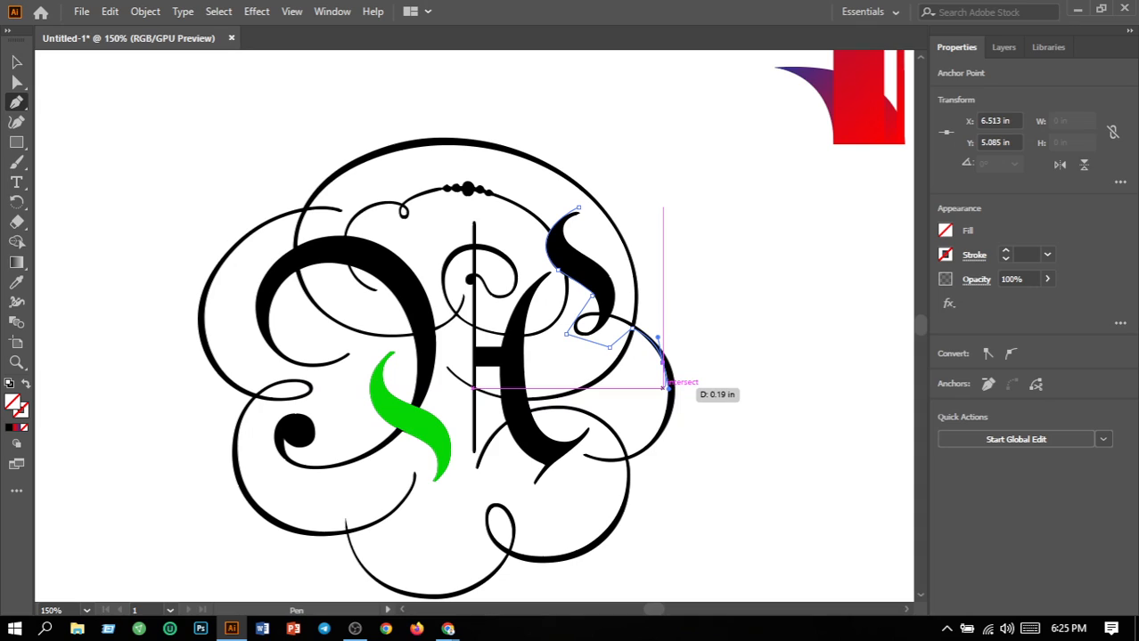
{"action": "key", "text": "ctrl+z"}
{"action": "key", "text": "ctrl+z"}
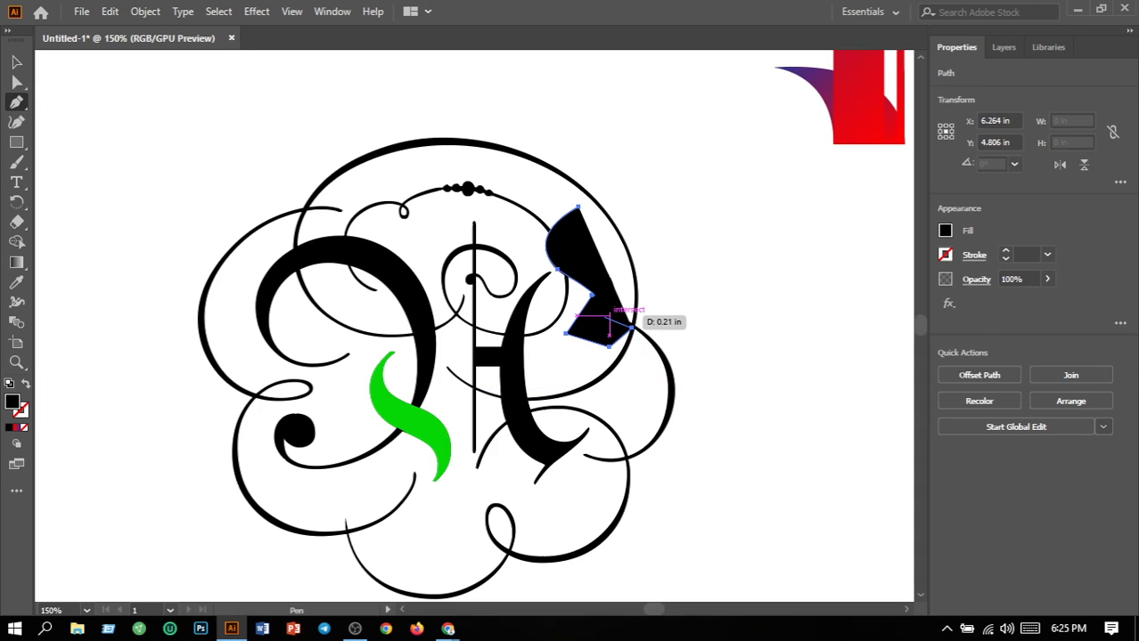
{"action": "key", "text": "ctrl+z"}
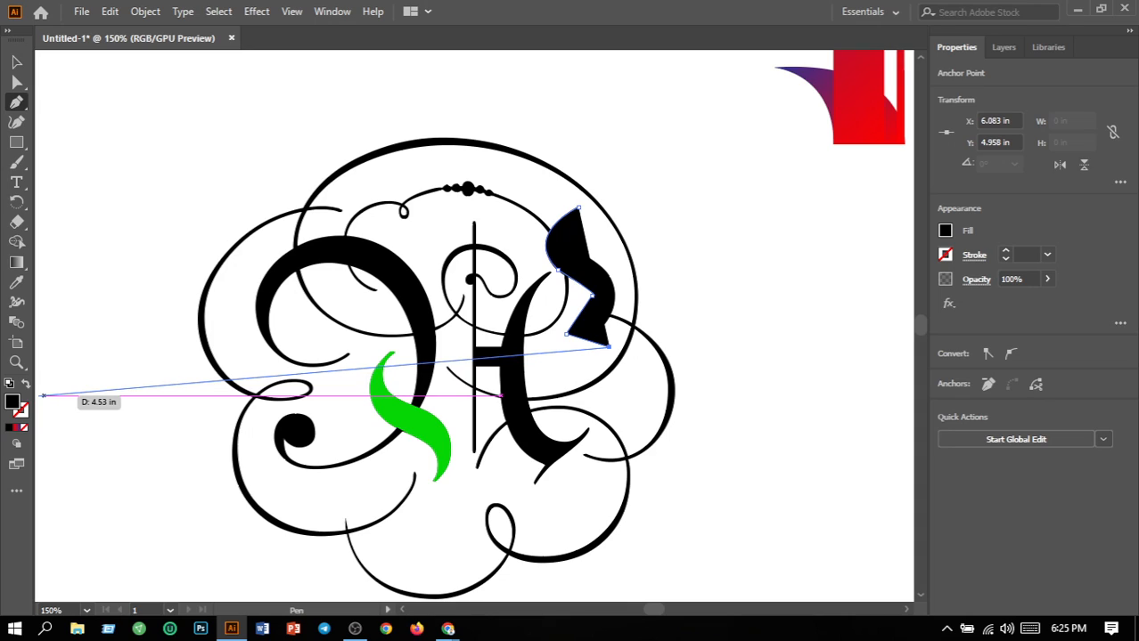
Remove the outline's fill and extend the path through the swirl crossing and down the inner side of the A's right-hand swirl
{"action": "left_click", "coordinate": [24, 427]}
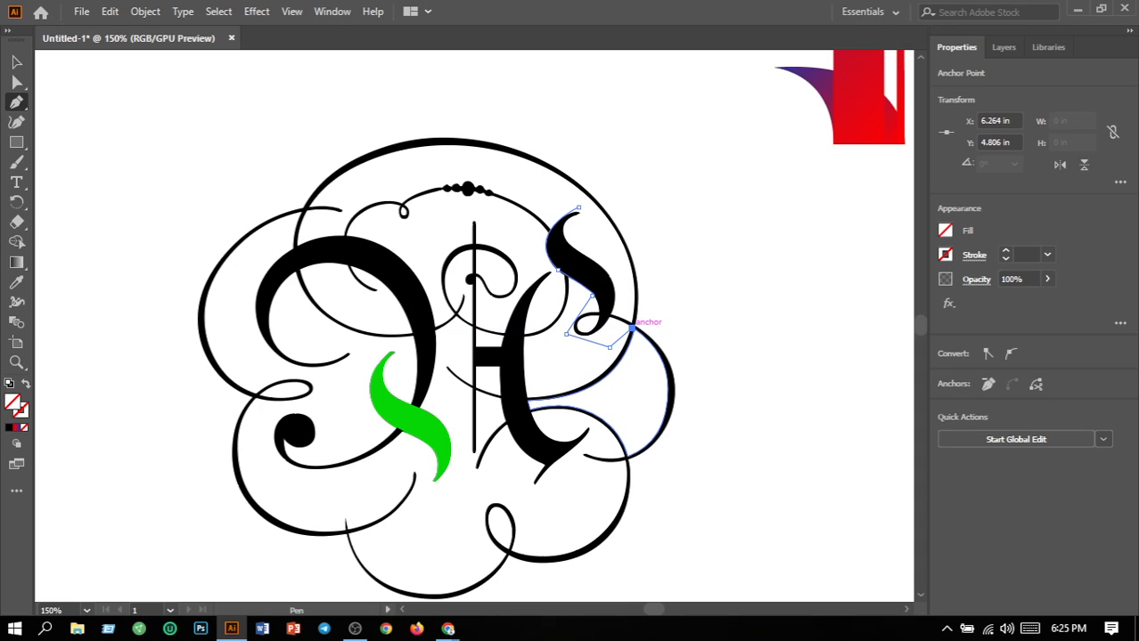
{"action": "left_click", "coordinate": [632, 328]}
{"action": "left_click", "coordinate": [639, 336]}
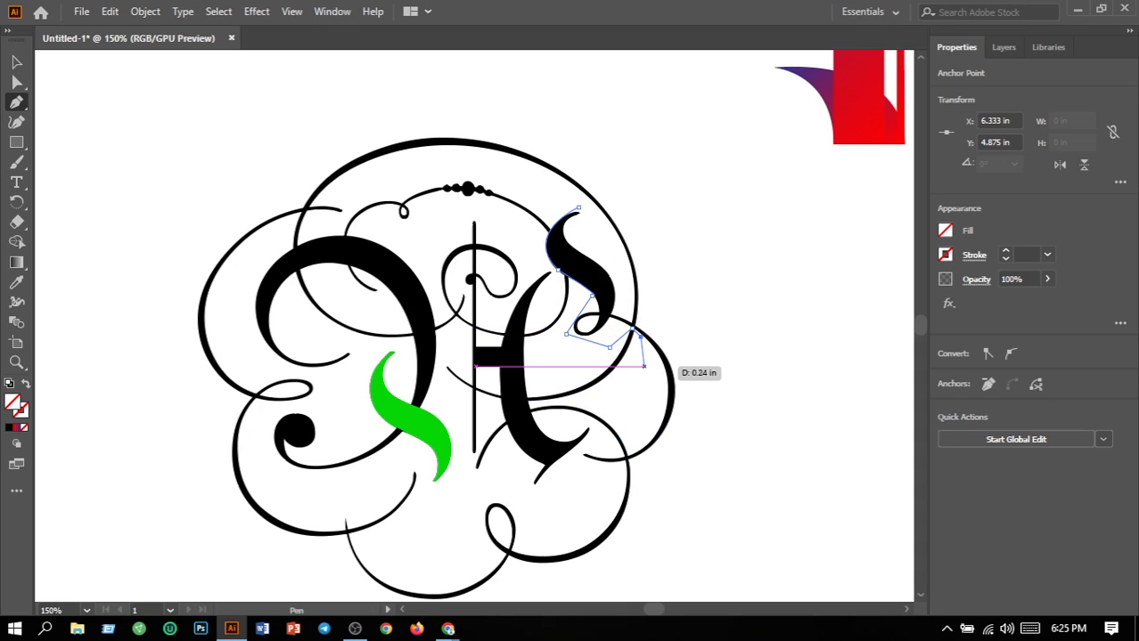
{"action": "key", "text": "ctrl+z"}
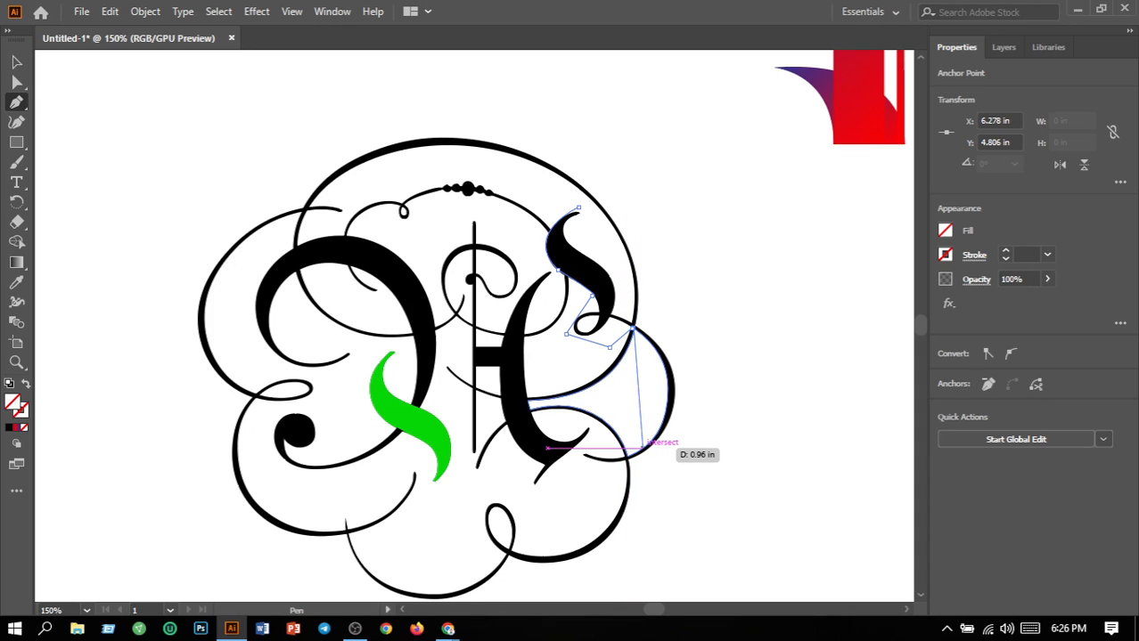
{"action": "left_click", "coordinate": [642, 445]}
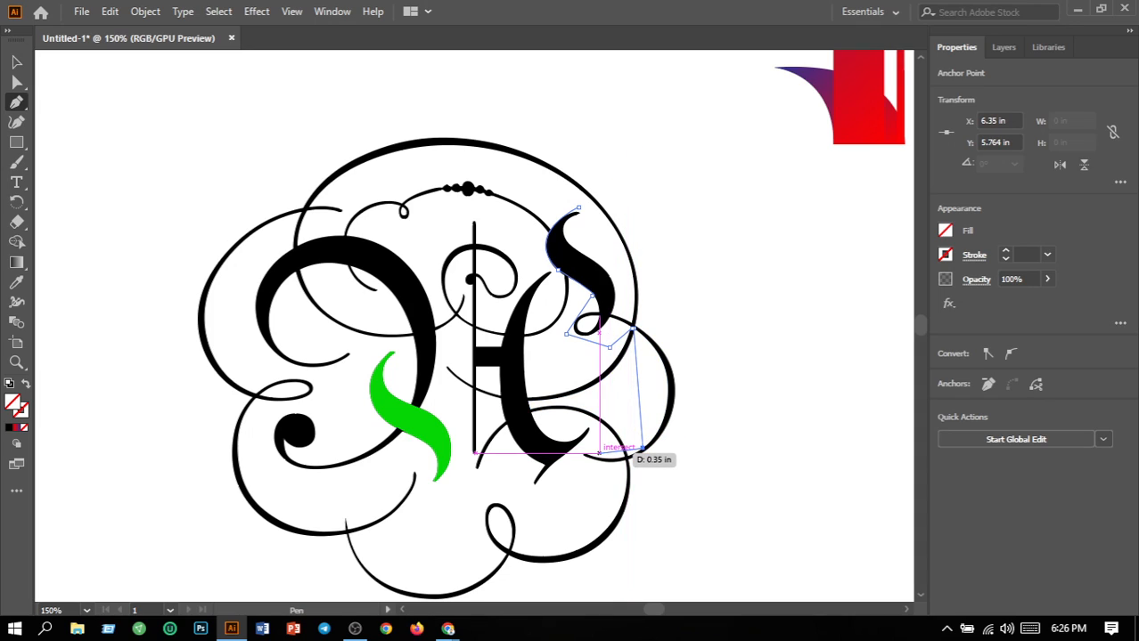
Trace the Pen outline around the lower tip of the right-hand swirl and back to its crossing with the bottom curl
{"action": "left_click_drag", "start_coordinate": [599, 449], "coordinate": [590, 424]}
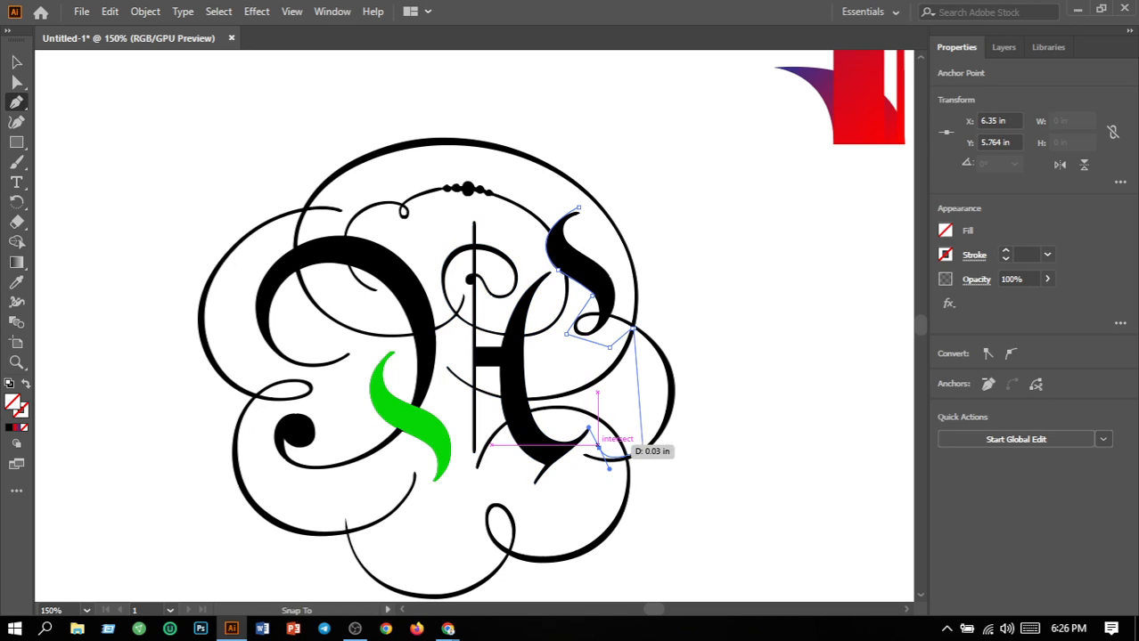
{"action": "left_click", "coordinate": [599, 449]}
{"action": "left_click_drag", "start_coordinate": [577, 453], "coordinate": [609, 479]}
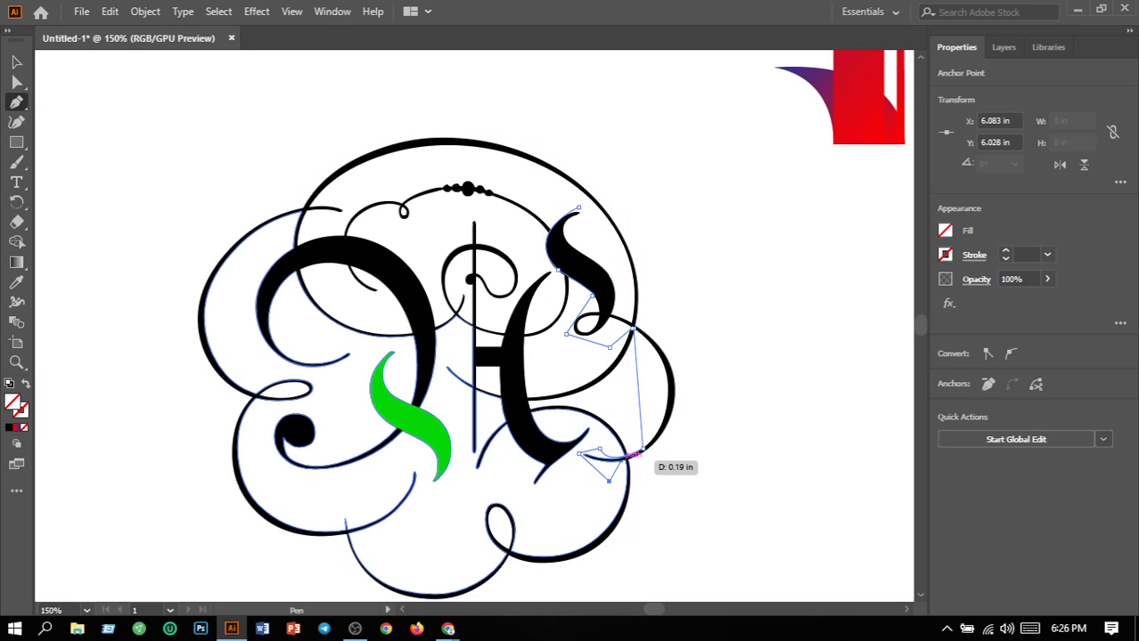
{"action": "left_click", "coordinate": [627, 460]}
{"action": "left_click", "coordinate": [636, 457]}
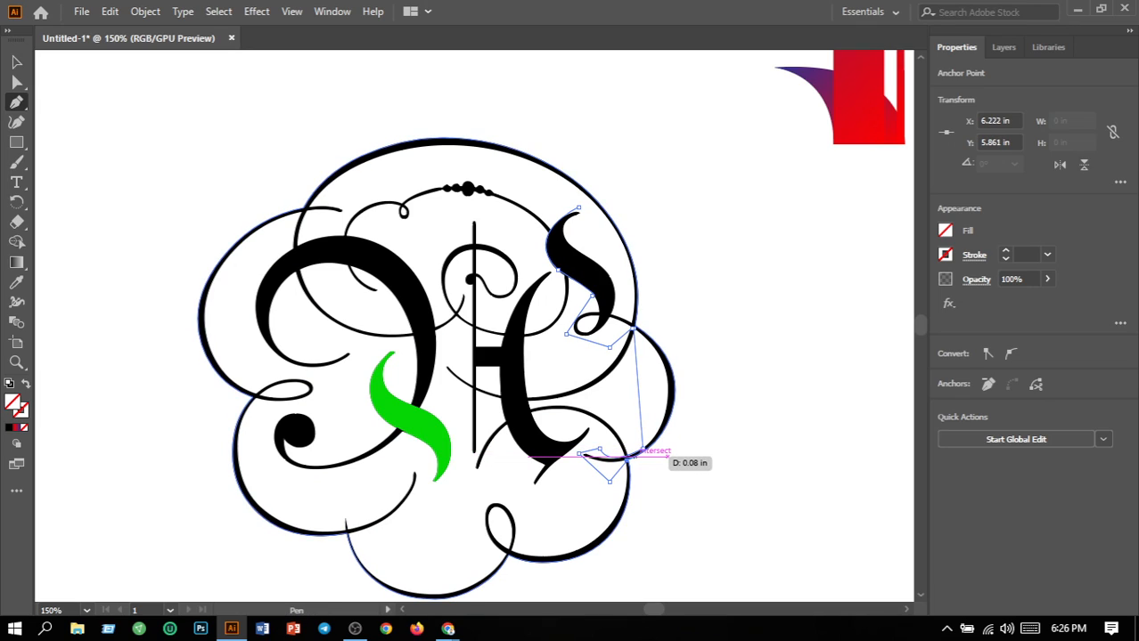
Run the outline up outside the right-hand swirl and the S-shaped stroke, closing it at the starting point
{"action": "left_click", "coordinate": [692, 428]}
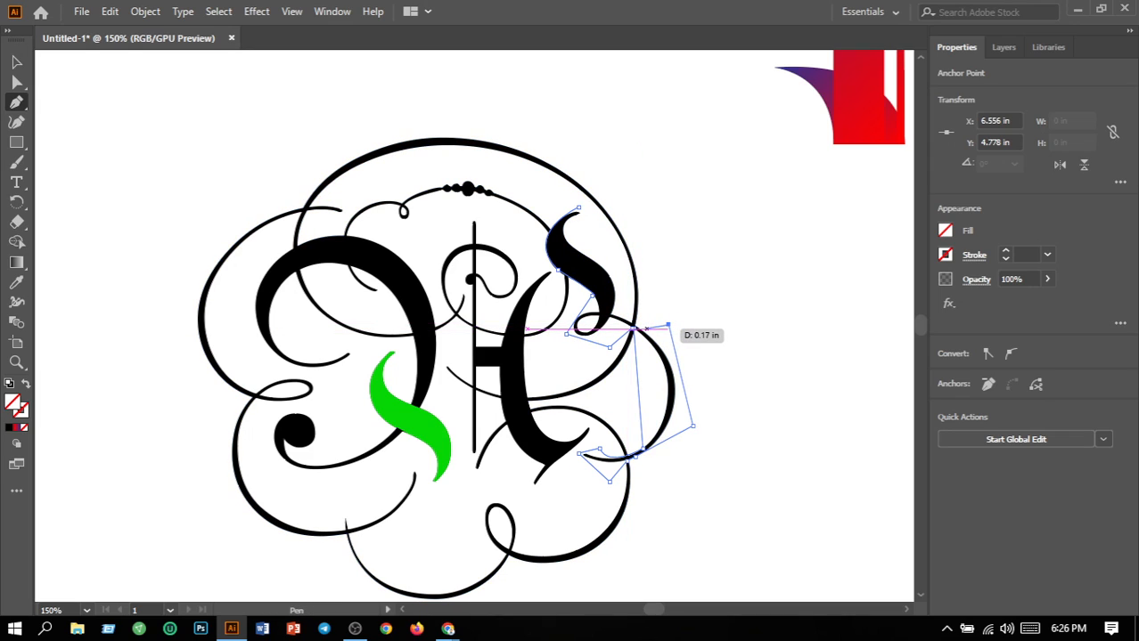
{"action": "left_click", "coordinate": [649, 334]}
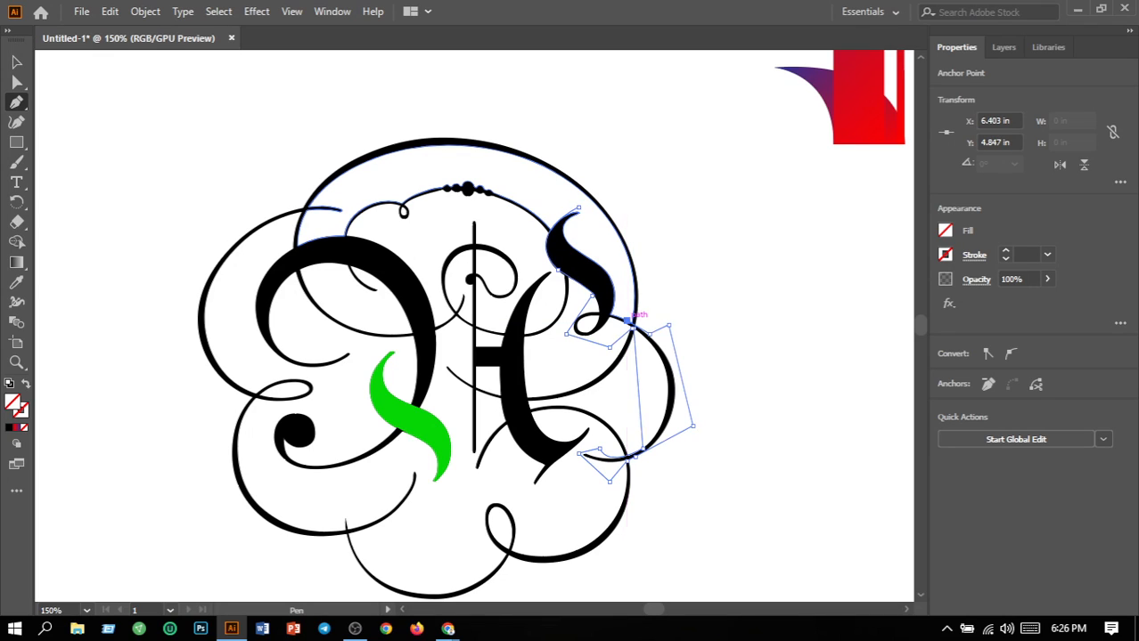
{"action": "left_click", "coordinate": [619, 259]}
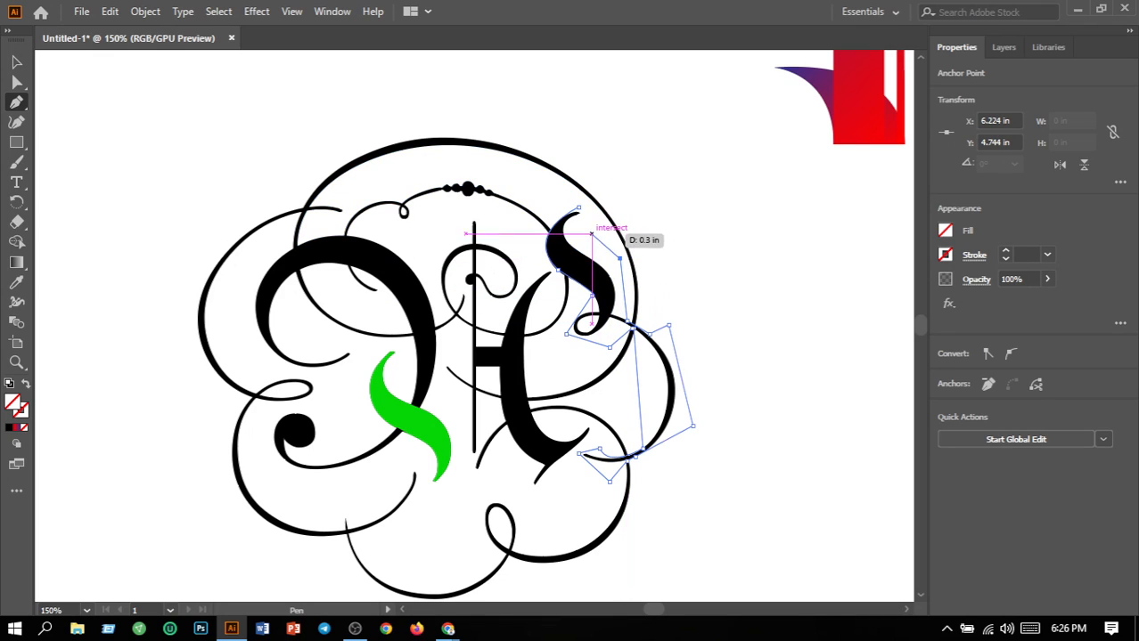
{"action": "left_click", "coordinate": [578, 207]}
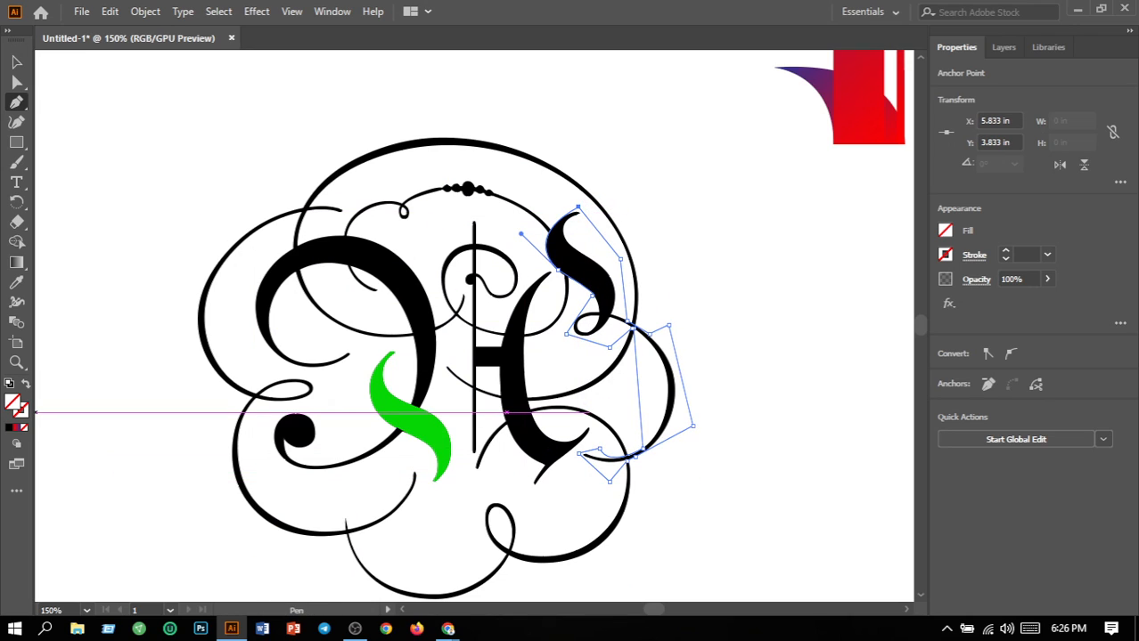
Fill the closed outline around the S-shaped stroke and swirl with green, #02CC02
{"action": "double_click", "coordinate": [19, 409]}
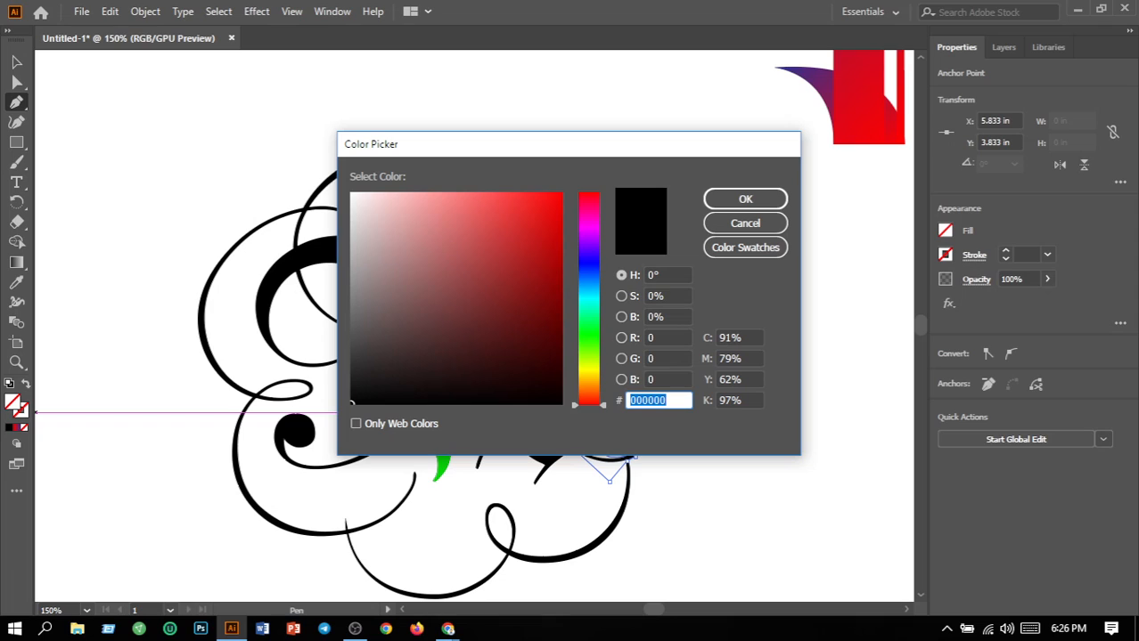
{"action": "left_click", "coordinate": [589, 334]}
{"action": "left_click", "coordinate": [559, 225]}
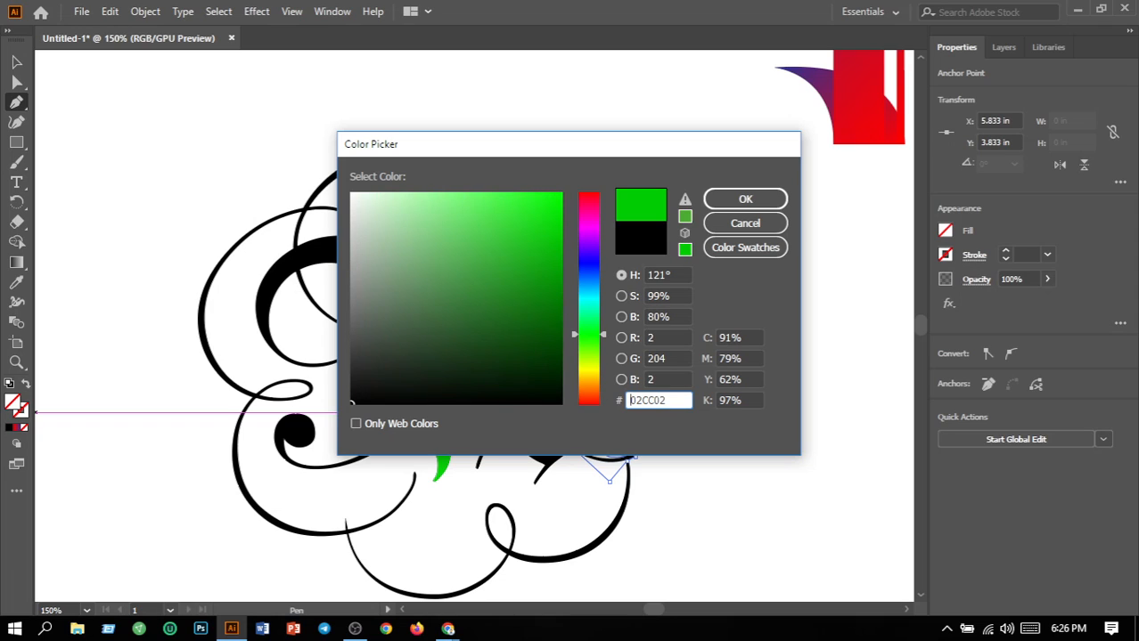
{"action": "left_click", "coordinate": [745, 198]}
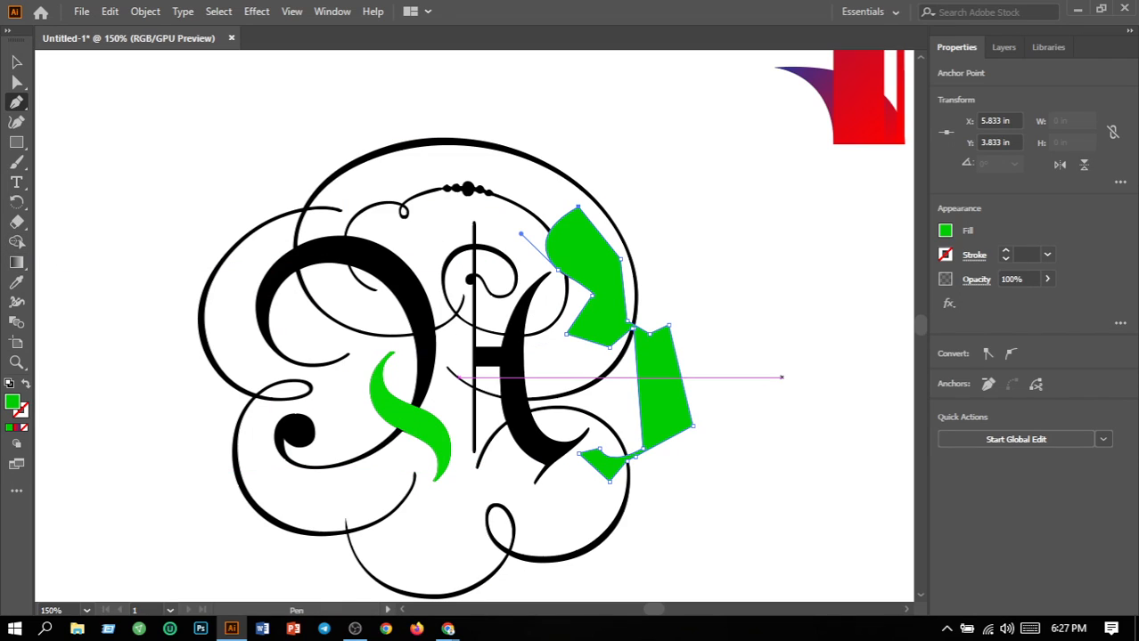
Select the whole letter A with the green shape and remove the green excess around the right-hand swirl using Shape Builder
{"action": "left_click_drag", "start_coordinate": [196, 125], "coordinate": [733, 508]}
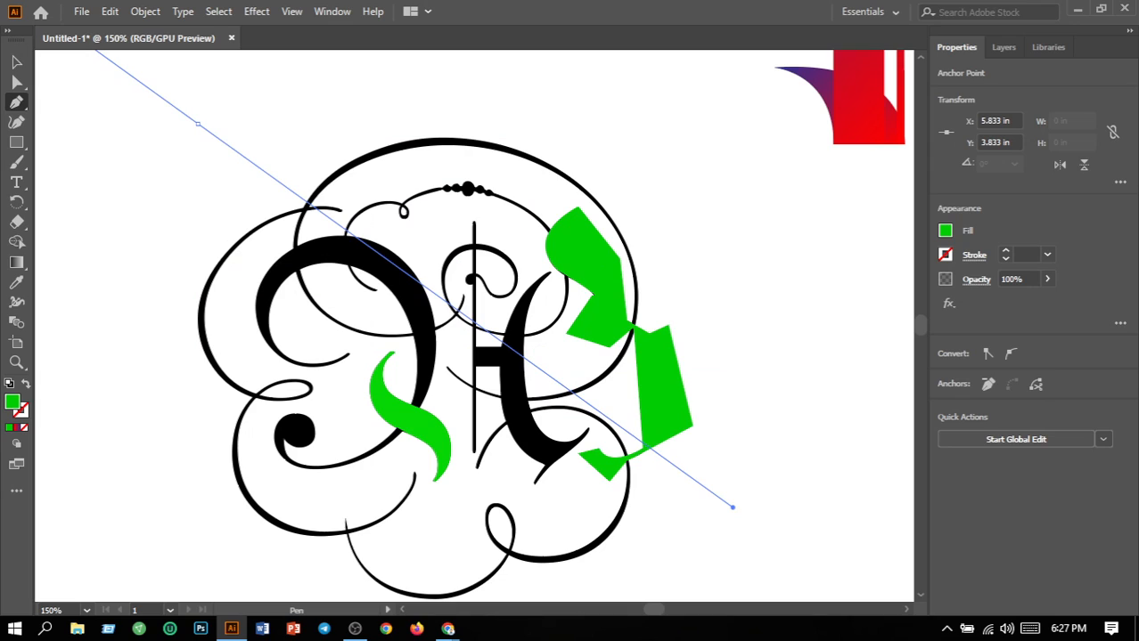
{"action": "key", "text": "ctrl+z"}
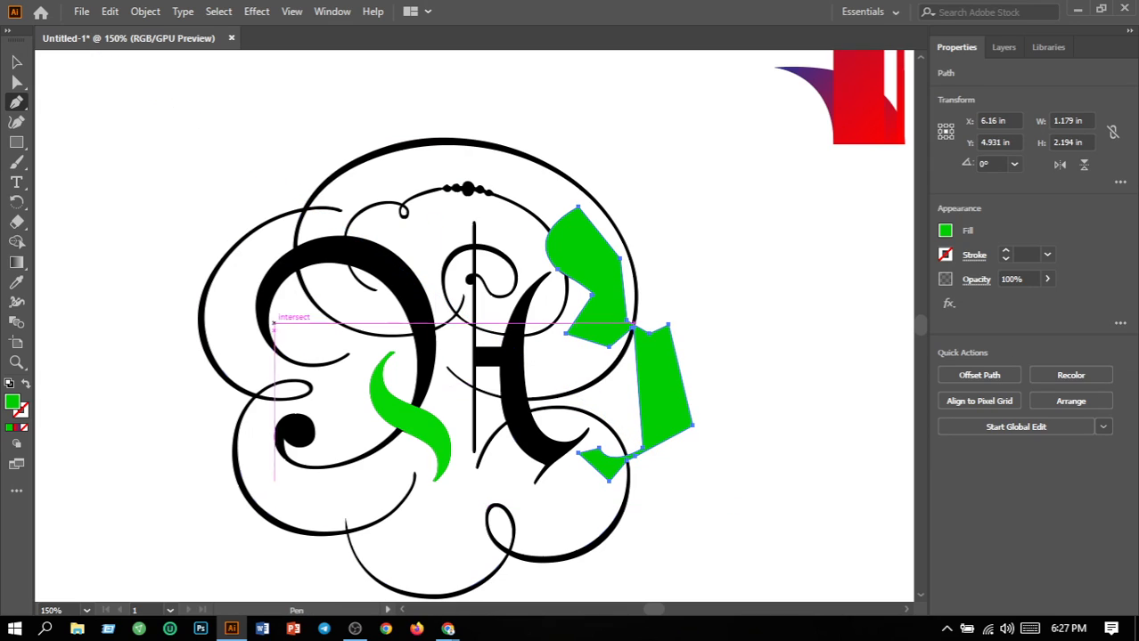
{"action": "key", "text": "v"}
{"action": "left_click_drag", "start_coordinate": [128, 114], "coordinate": [722, 568]}
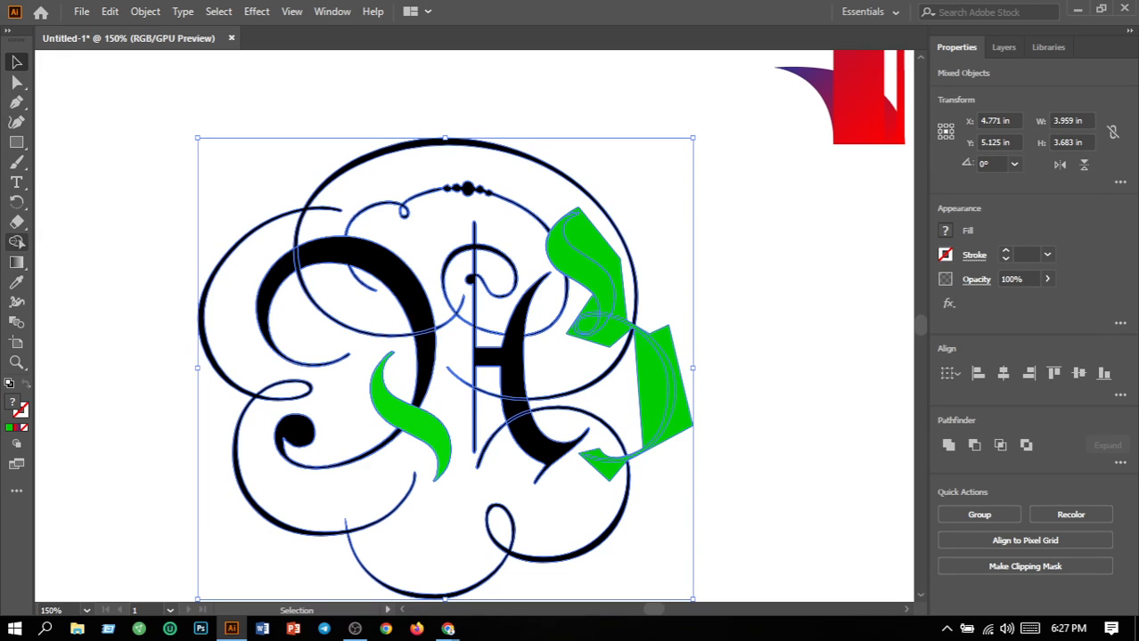
{"action": "left_click", "coordinate": [16, 243]}
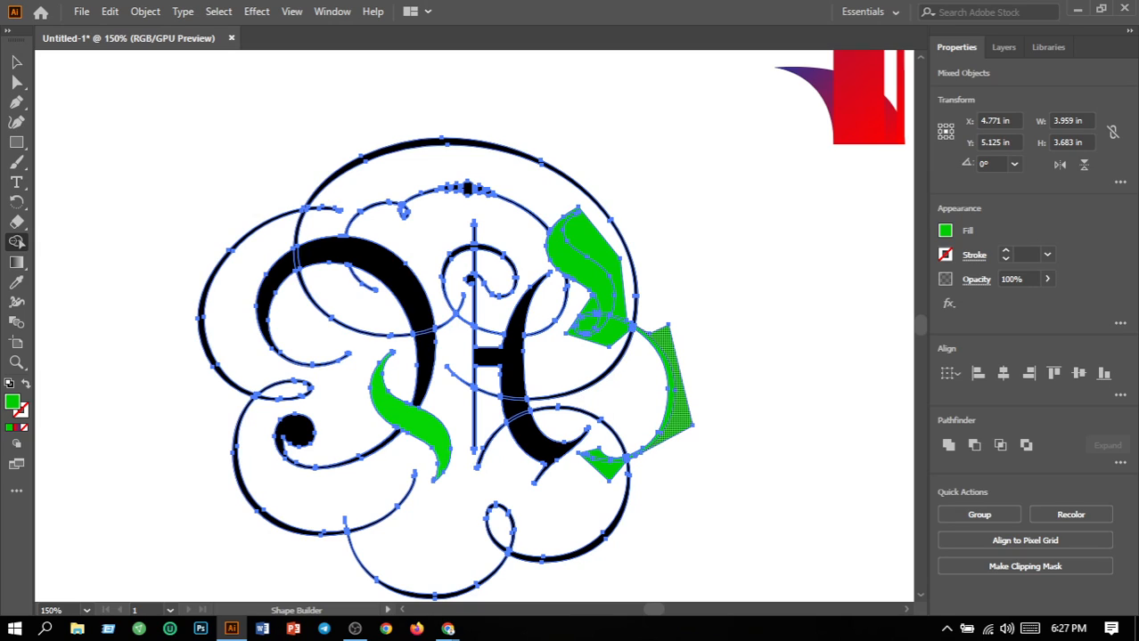
{"action": "left_click", "coordinate": [680, 392], "text": "alt"}
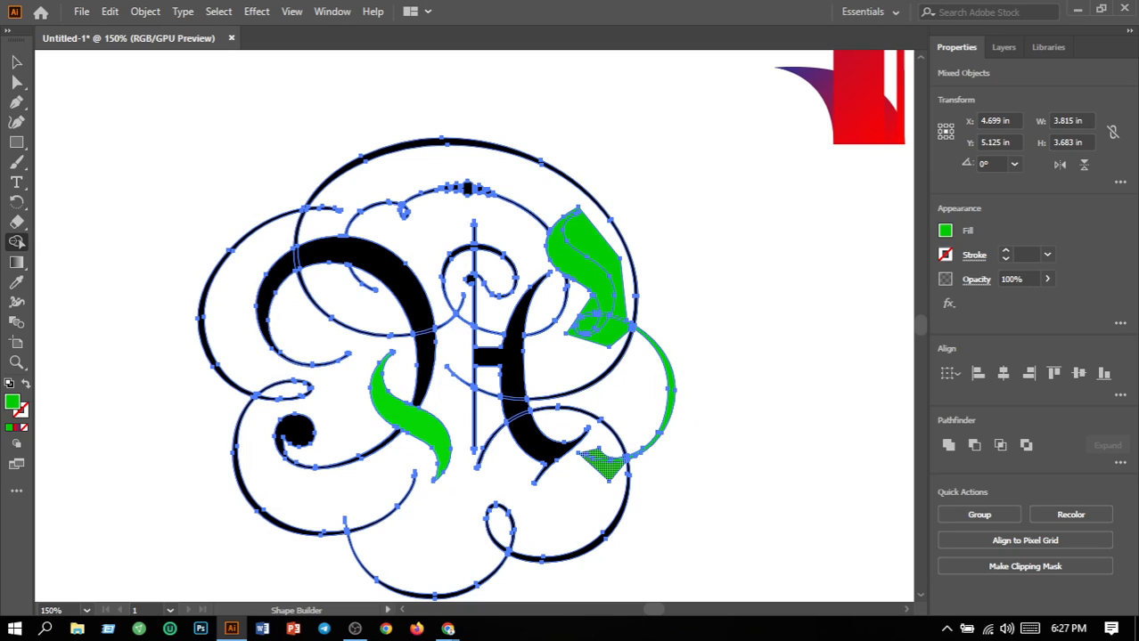
{"action": "left_click", "coordinate": [603, 465], "text": "alt"}
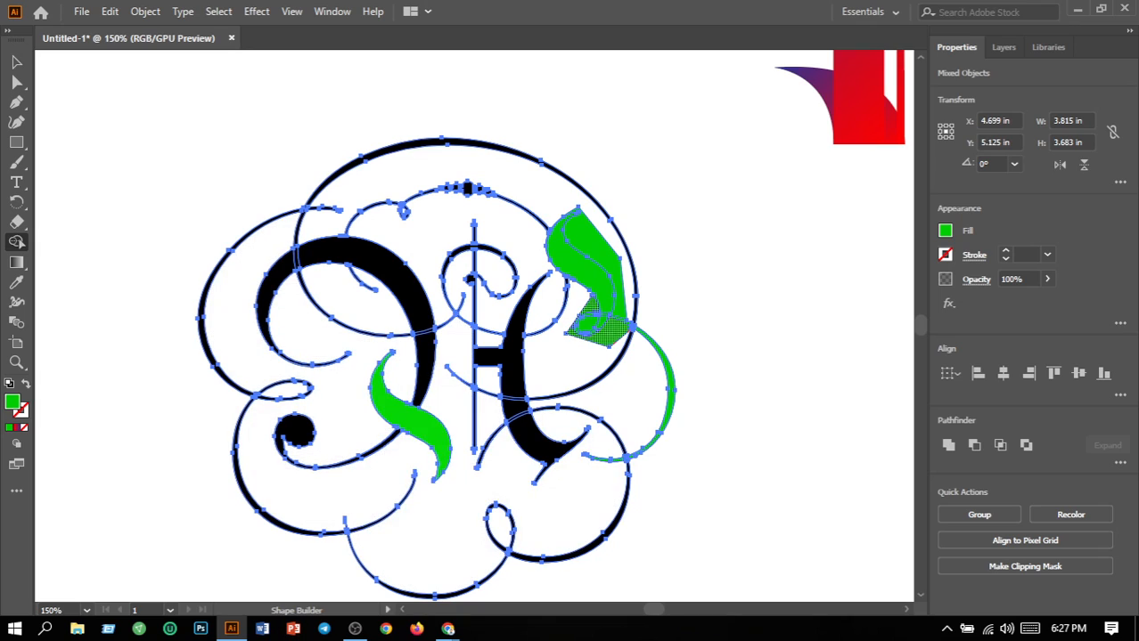
Remove the remaining green excess around the upper-right S-shaped stroke and inside its small loop, and deselect the artwork
{"action": "left_click", "coordinate": [555, 224], "text": "alt"}
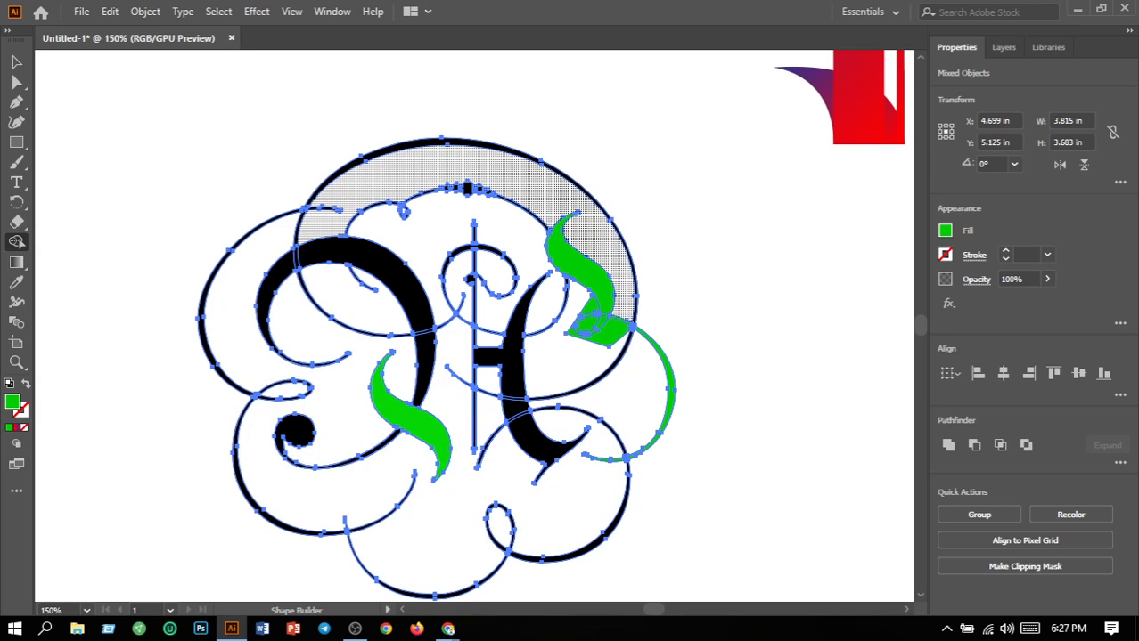
{"action": "left_click", "coordinate": [595, 331], "text": "alt"}
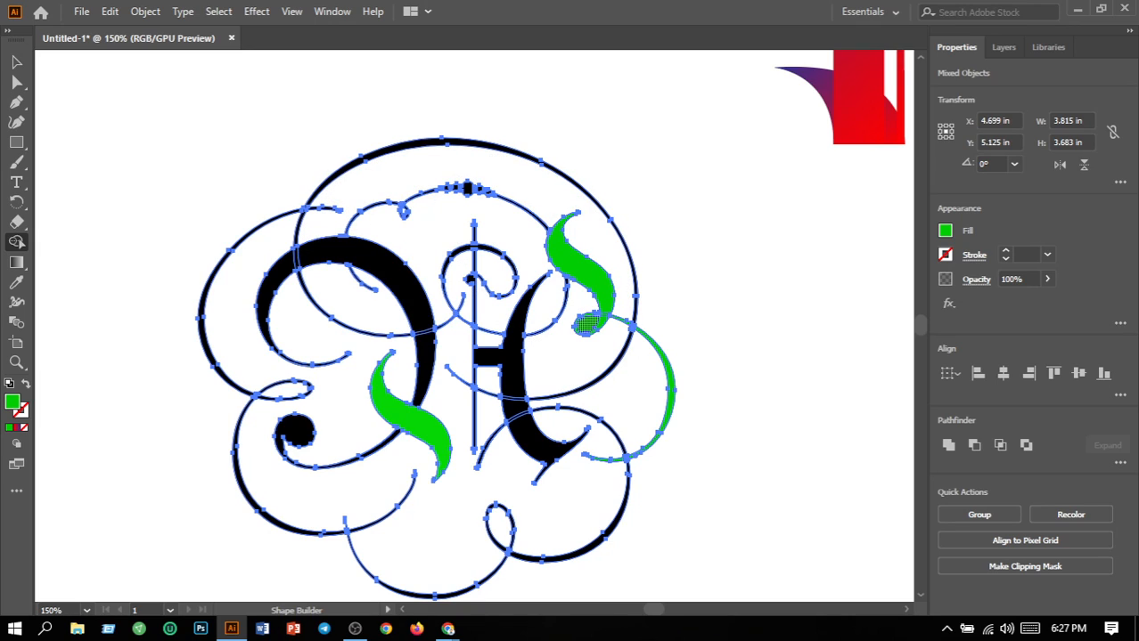
{"action": "left_click", "coordinate": [587, 325], "text": "alt"}
{"action": "left_click", "coordinate": [16, 61]}
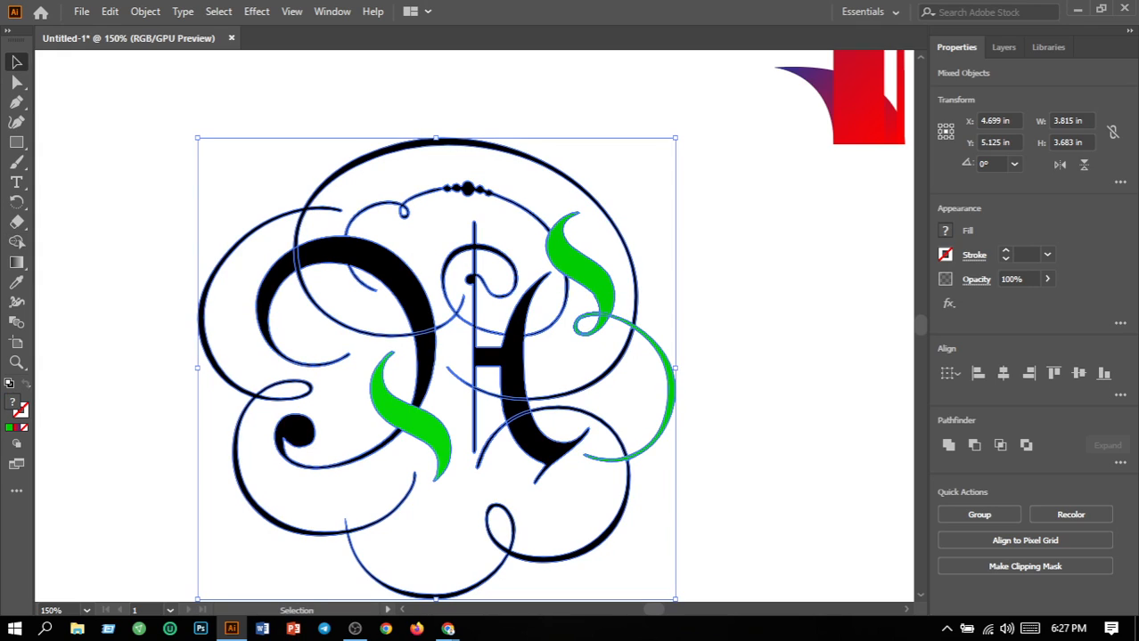
{"action": "key", "text": "ctrl+shift+a"}
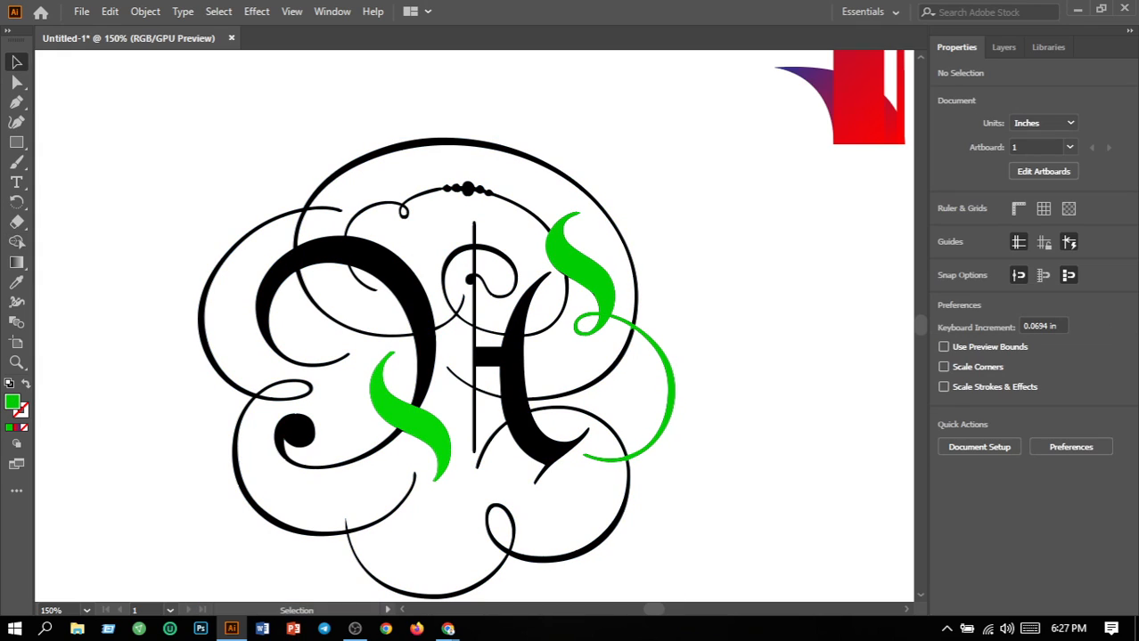
Select the complete letter A and move it to the left half of the artboard, at about X 2.6 in, Y 5.74 in
{"action": "key", "text": "a"}
{"action": "key", "text": "ctrl+minus"}
{"action": "key", "text": "ctrl+minus"}
{"action": "key", "text": "v"}
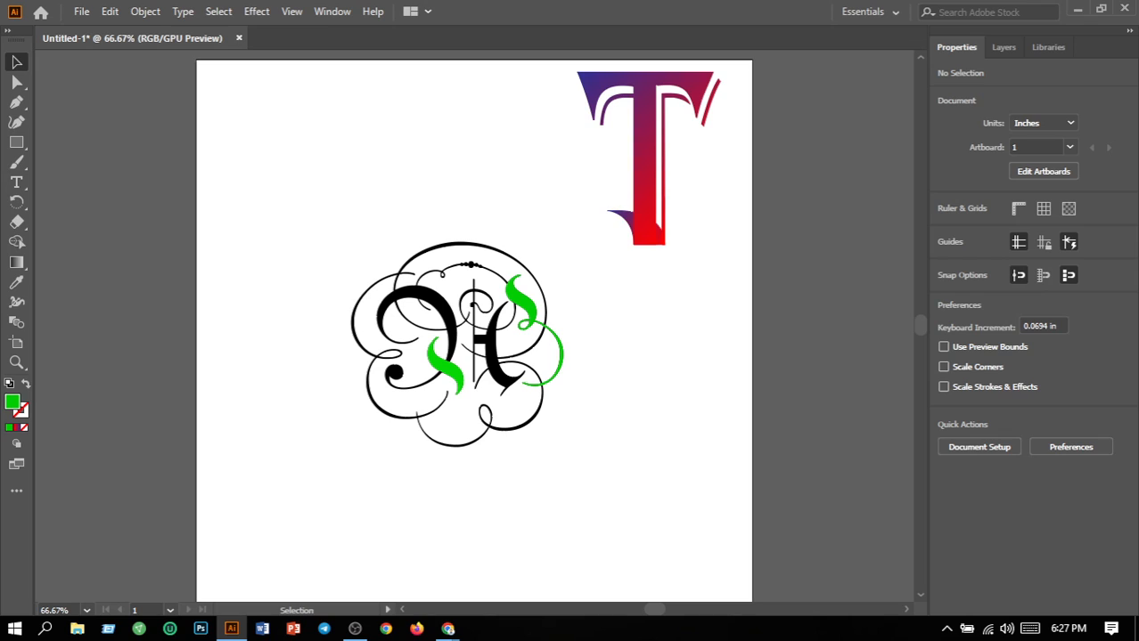
{"action": "left_click_drag", "start_coordinate": [302, 230], "coordinate": [649, 492]}
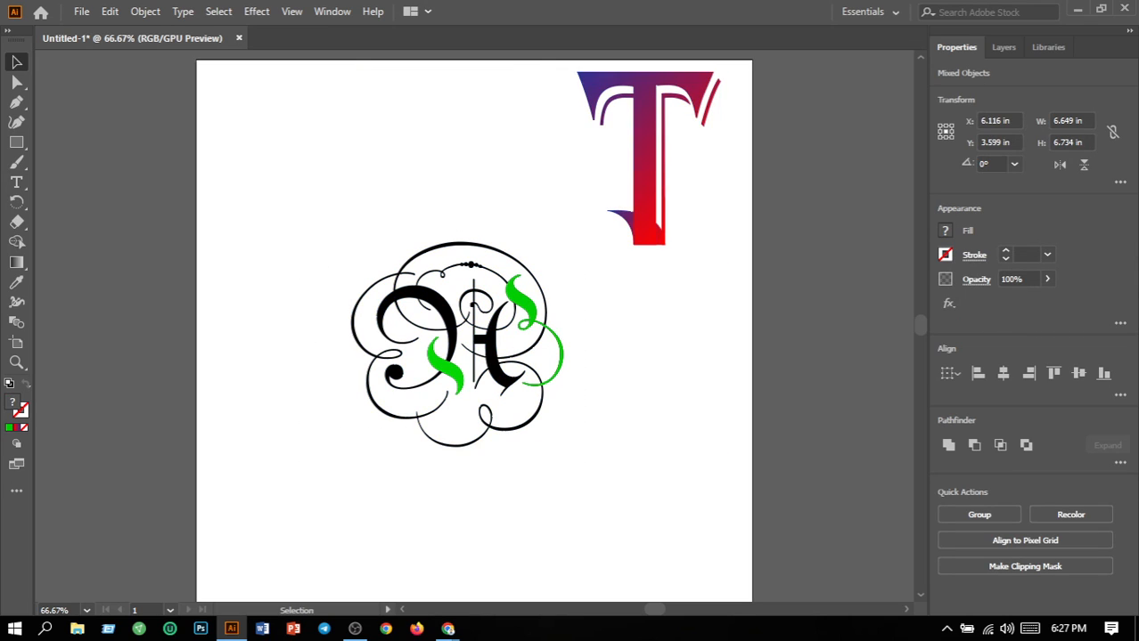
{"action": "left_click_drag", "start_coordinate": [295, 247], "coordinate": [544, 433]}
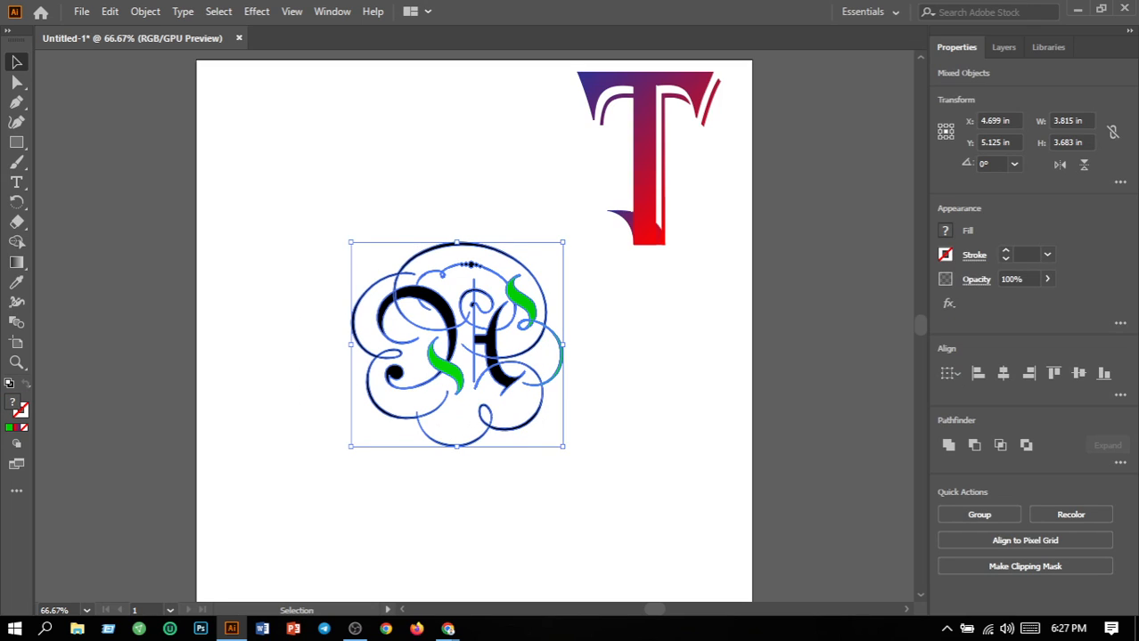
{"action": "left_click_drag", "start_coordinate": [560, 411], "coordinate": [446, 447]}
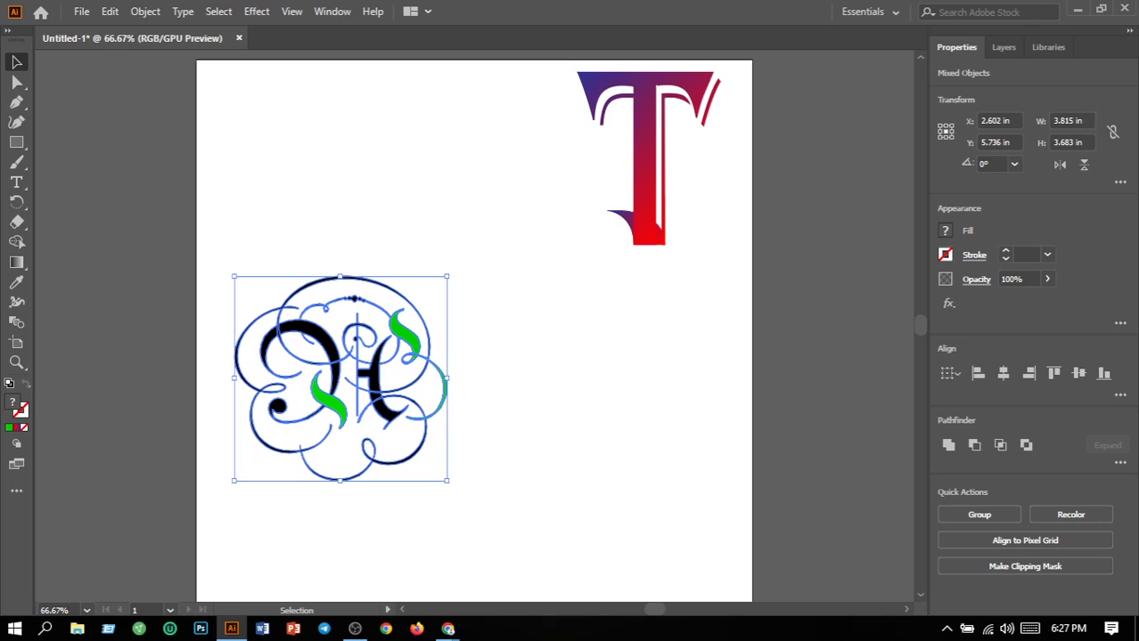
Select all parts of the gradient T, move it level with the A on its right side, and deselect
{"action": "left_click", "coordinate": [531, 349]}
{"action": "left_click_drag", "start_coordinate": [507, 83], "coordinate": [745, 270]}
{"action": "left_click_drag", "start_coordinate": [658, 211], "coordinate": [584, 419]}
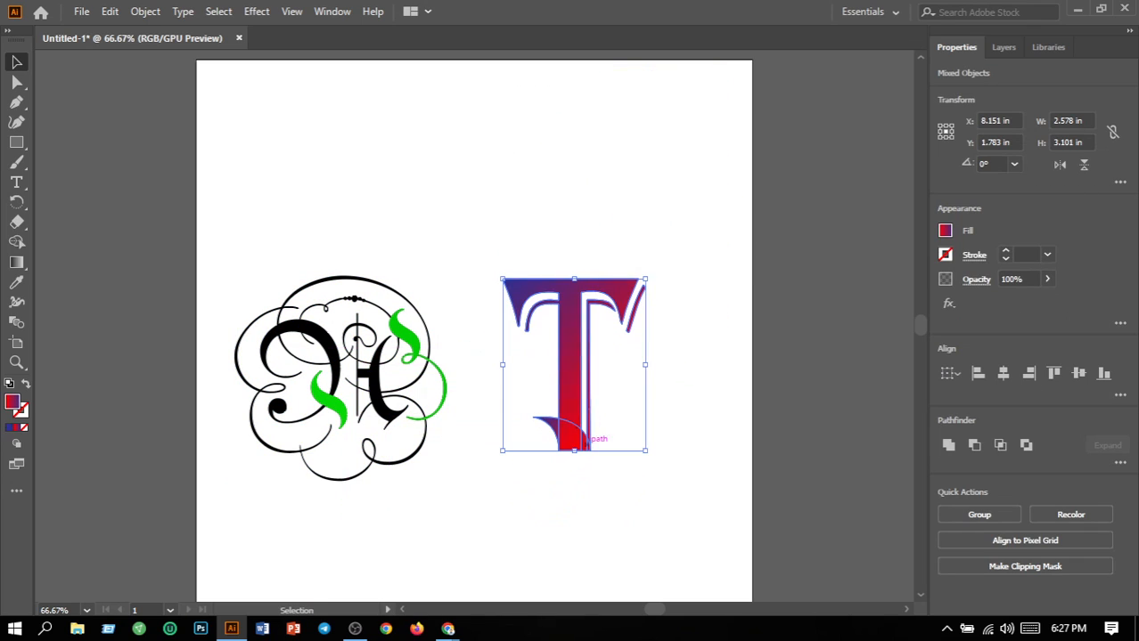
{"action": "left_click", "coordinate": [488, 459]}
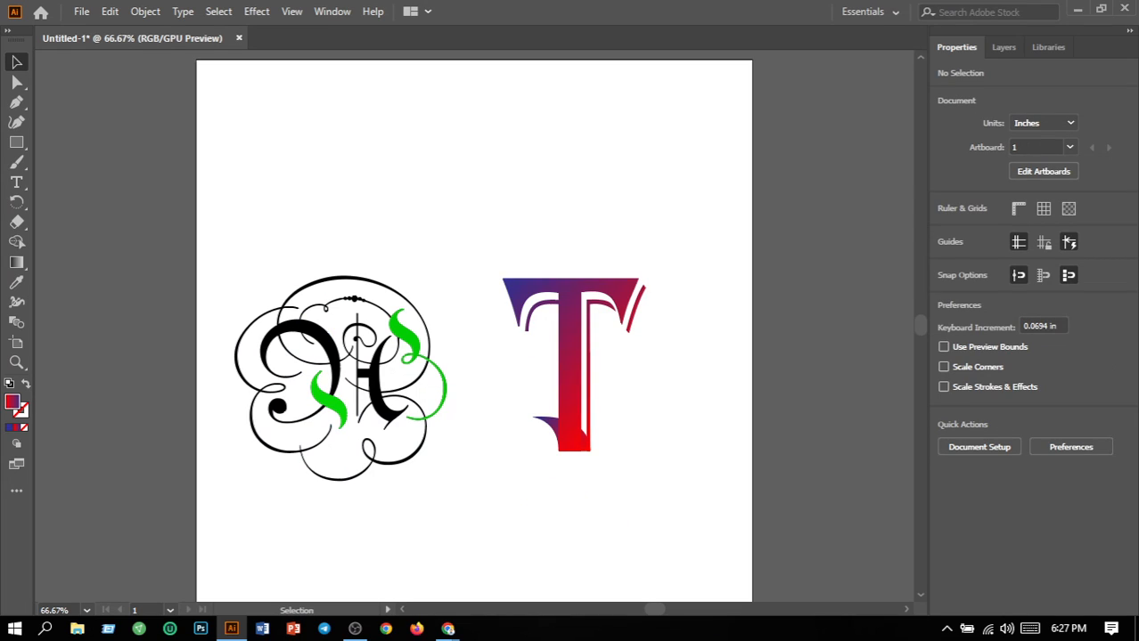